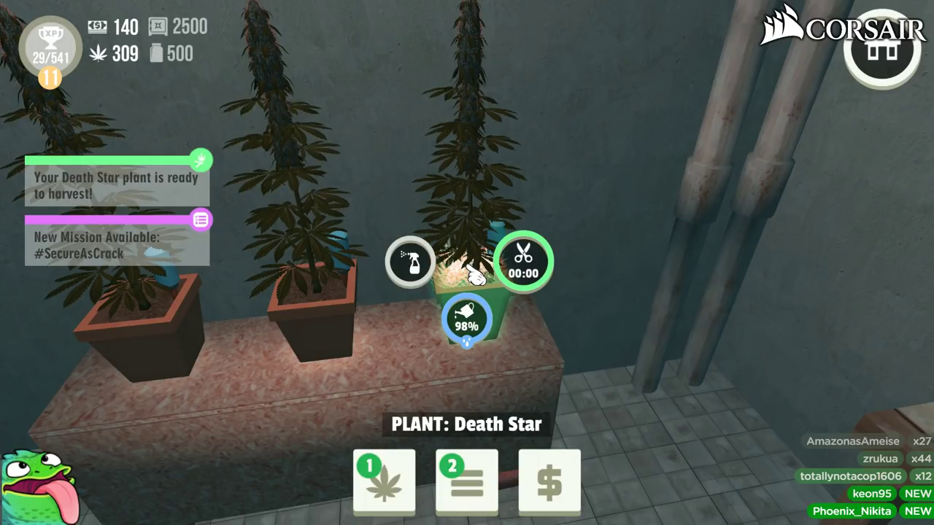
Step: Harvest the three ripe Death Star plants in the grow room
{"action": "left_click", "coordinate": [472, 274]}
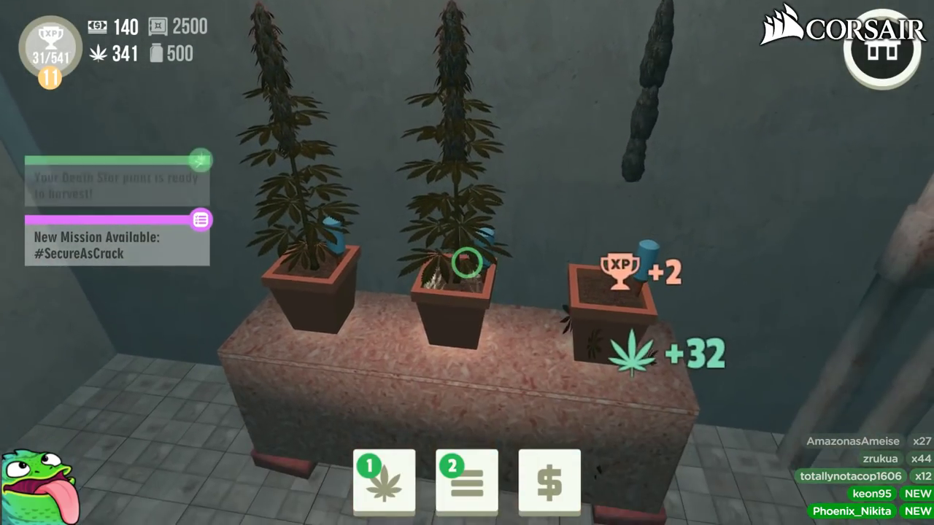
{"action": "left_click", "coordinate": [473, 271]}
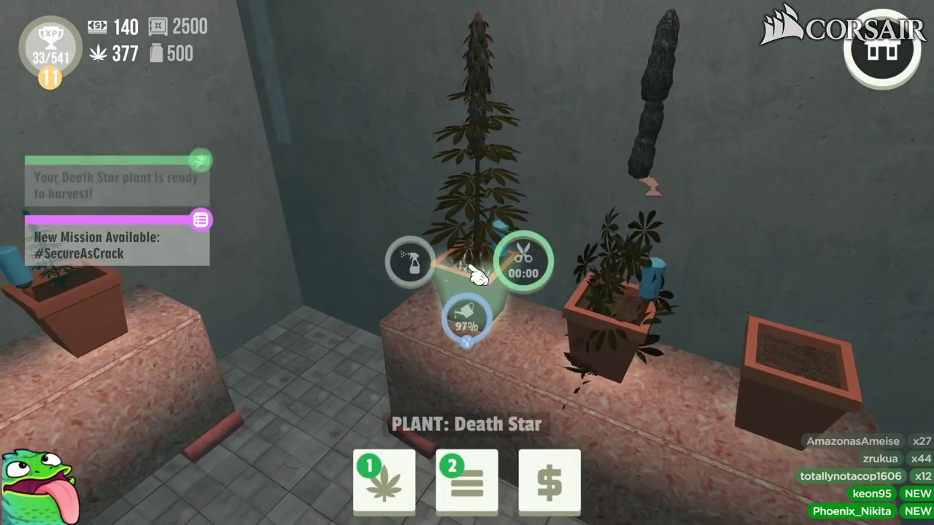
{"action": "left_click", "coordinate": [473, 273]}
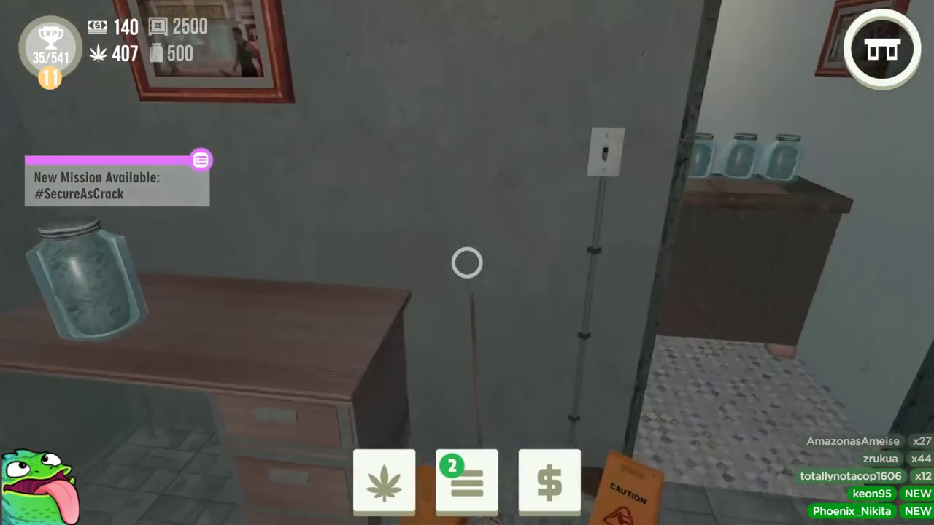
Step: Browse the Shop Essentials catalogue, looking through the counters, rolling tables, shelves and display tables
{"action": "key", "text": "w"}
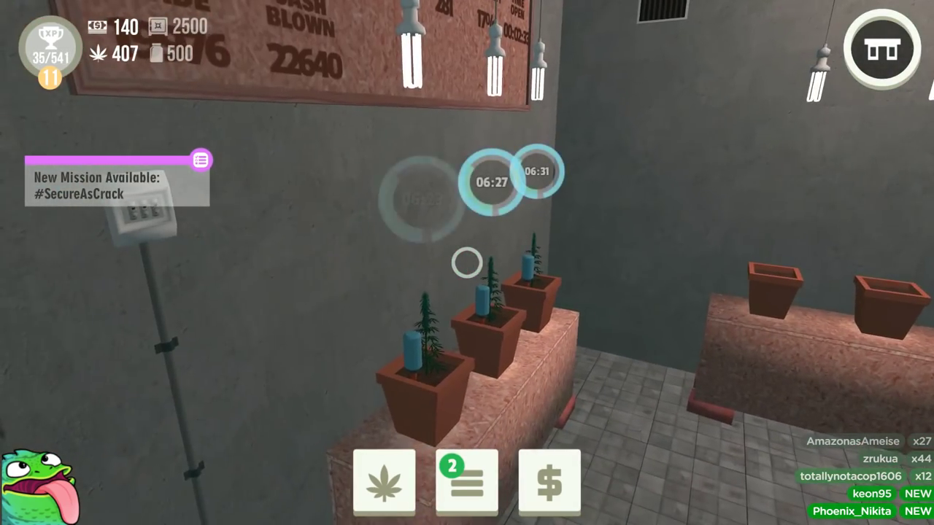
{"action": "key", "text": "w"}
{"action": "left_click", "coordinate": [467, 263]}
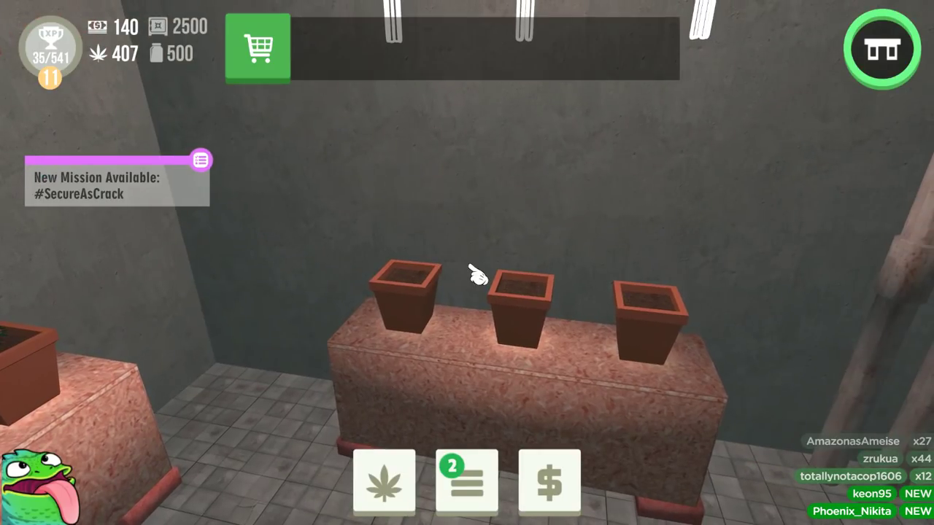
{"action": "left_click", "coordinate": [279, 70]}
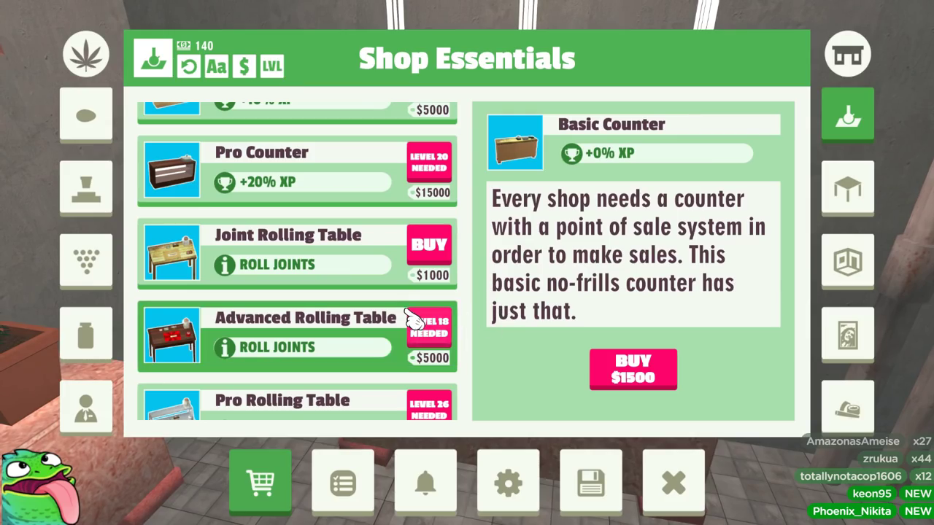
{"action": "scroll", "coordinate": [379, 293], "scroll_direction": "down", "scroll_amount": 8}
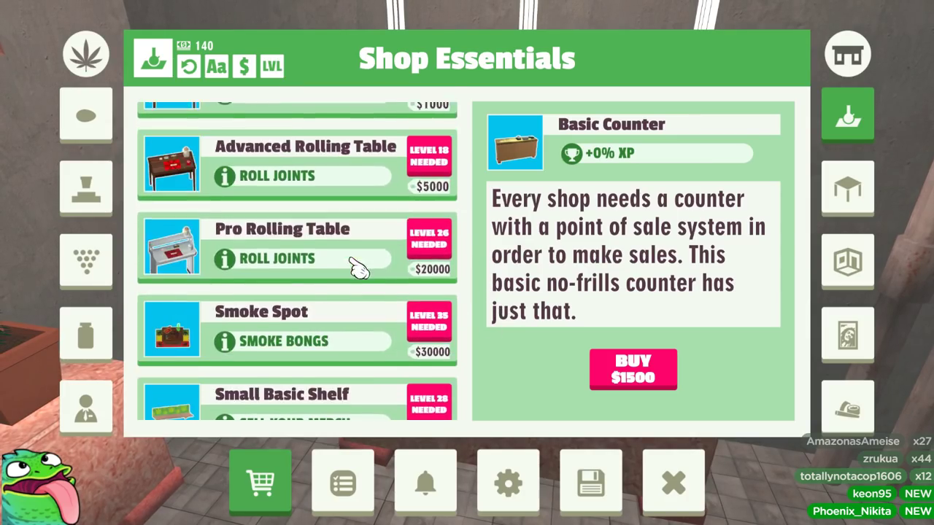
{"action": "scroll", "coordinate": [356, 256], "scroll_direction": "down", "scroll_amount": 4}
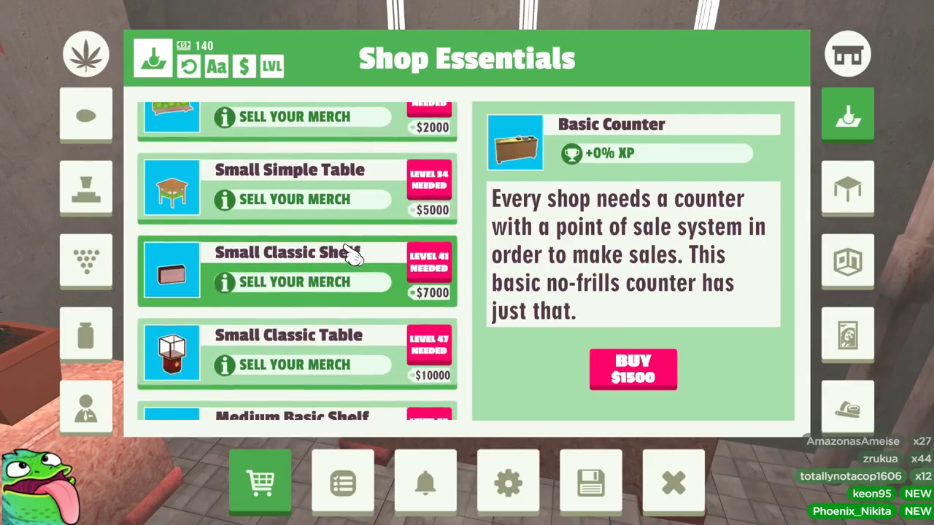
{"action": "scroll", "coordinate": [353, 251], "scroll_direction": "down", "scroll_amount": 3}
{"action": "scroll", "coordinate": [321, 270], "scroll_direction": "up", "scroll_amount": 10}
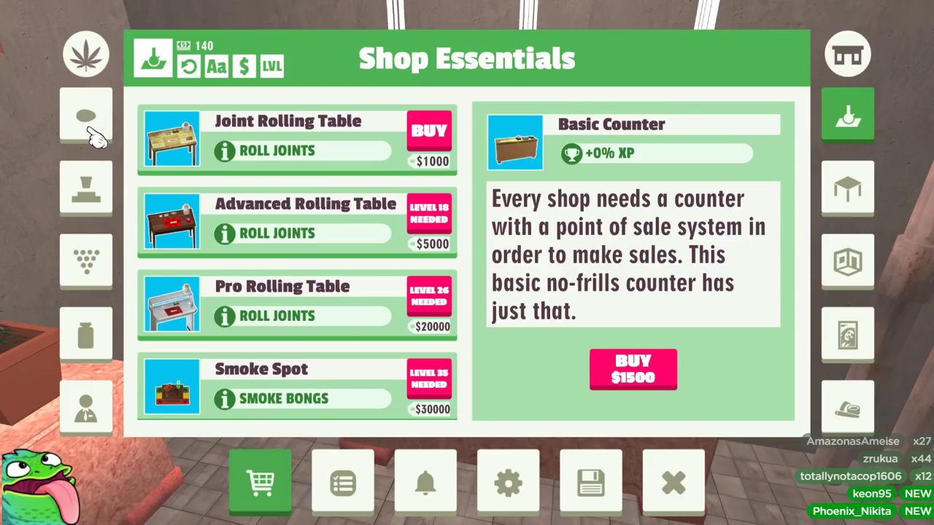
Step: Look through the seeds on offer and view the details of Maui Waui
{"action": "left_click", "coordinate": [89, 119]}
{"action": "scroll", "coordinate": [291, 264], "scroll_direction": "down", "scroll_amount": 3}
{"action": "scroll", "coordinate": [321, 263], "scroll_direction": "up", "scroll_amount": 2}
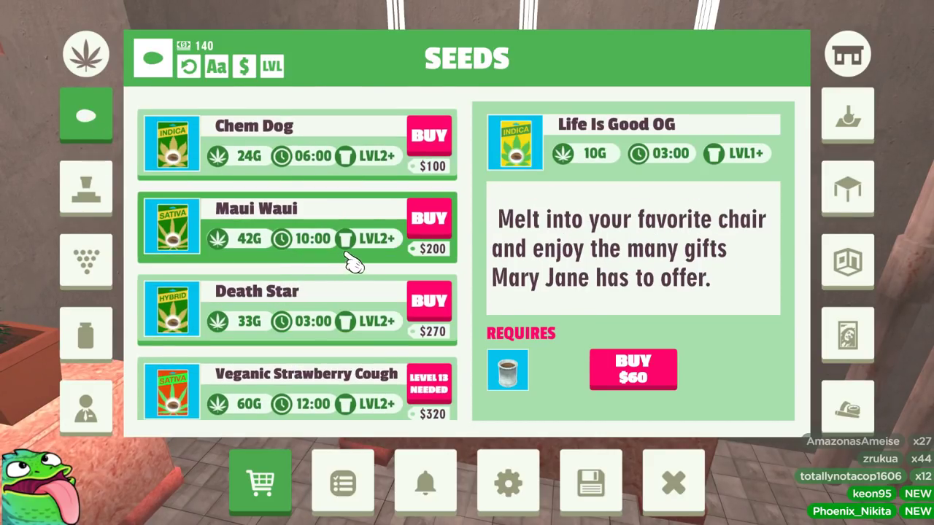
{"action": "left_click", "coordinate": [362, 256]}
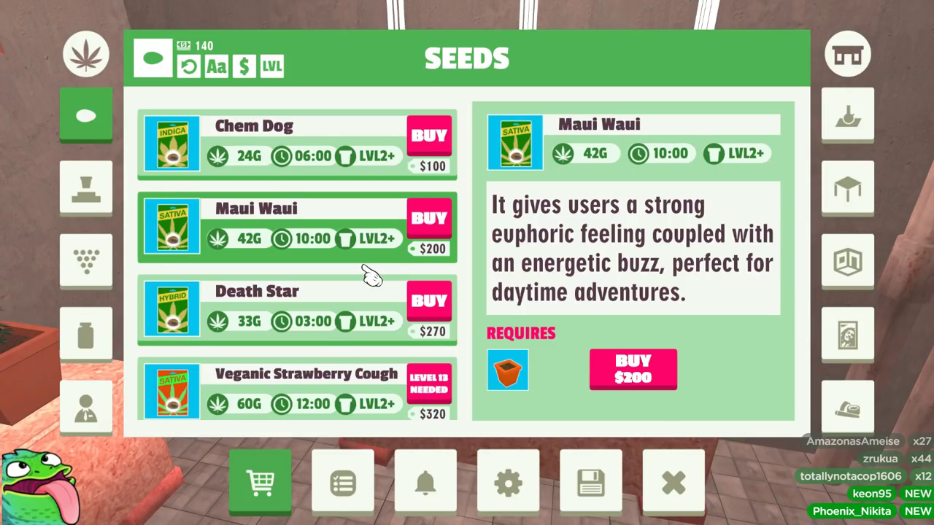
Step: Switch from the game to the Chrome browser and open Google Docs
{"action": "key", "text": "alt+Tab"}
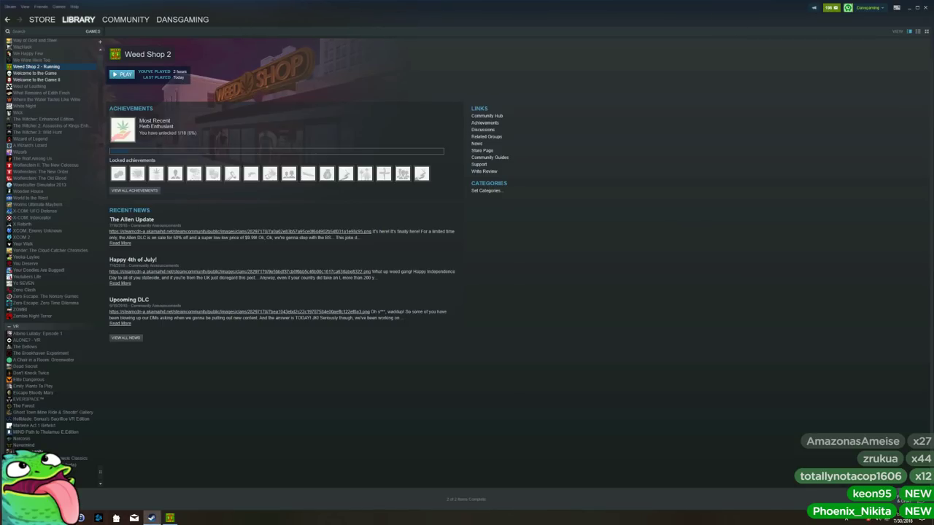
{"action": "left_click", "coordinate": [64, 517]}
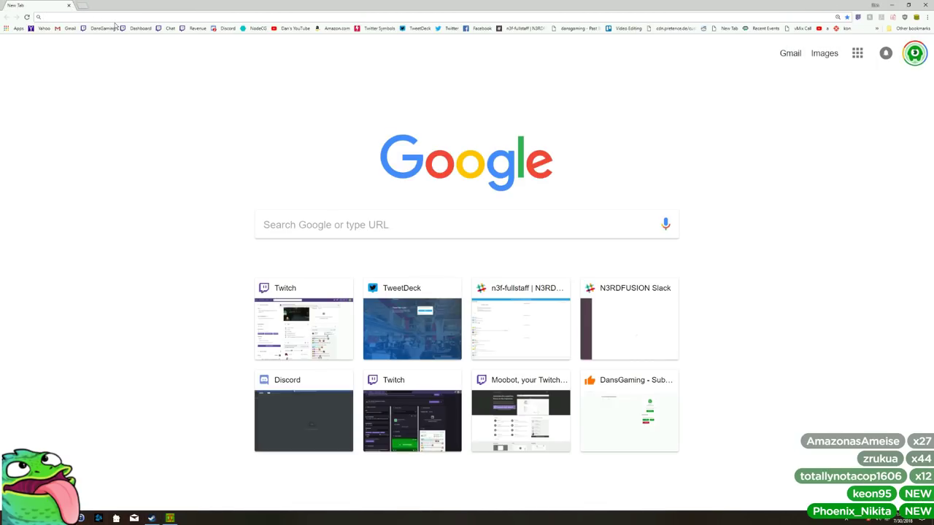
{"action": "type", "text": "docs"}
{"action": "key", "text": "Return"}
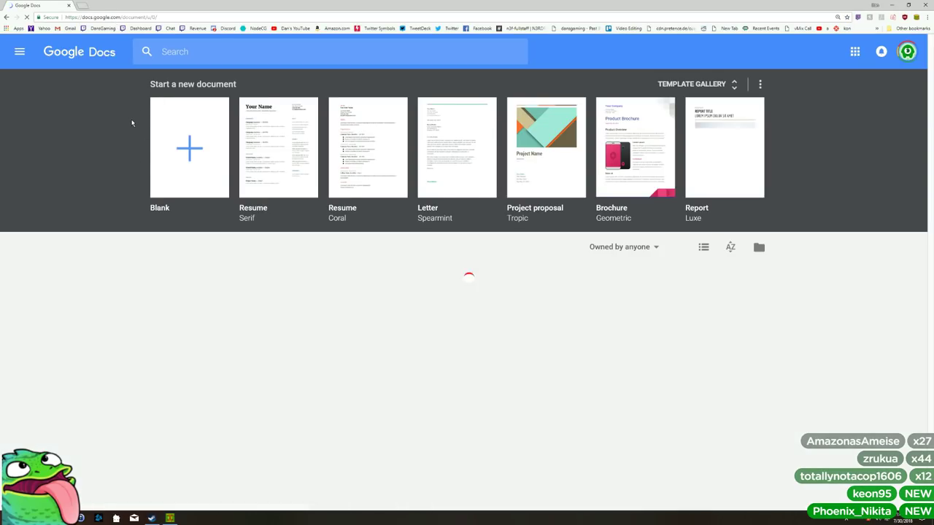
Step: Go over to Google Sheets and create a blank spreadsheet
{"action": "left_click", "coordinate": [180, 203]}
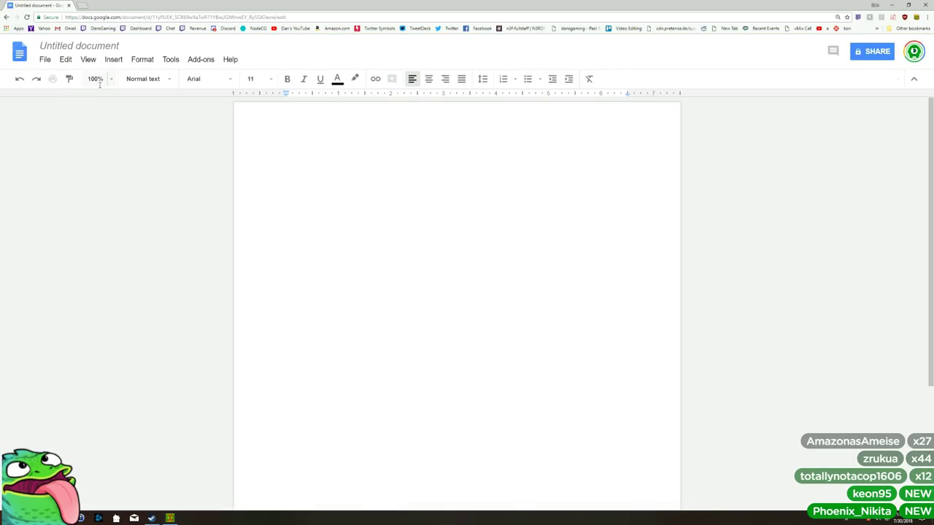
{"action": "left_click", "coordinate": [6, 17]}
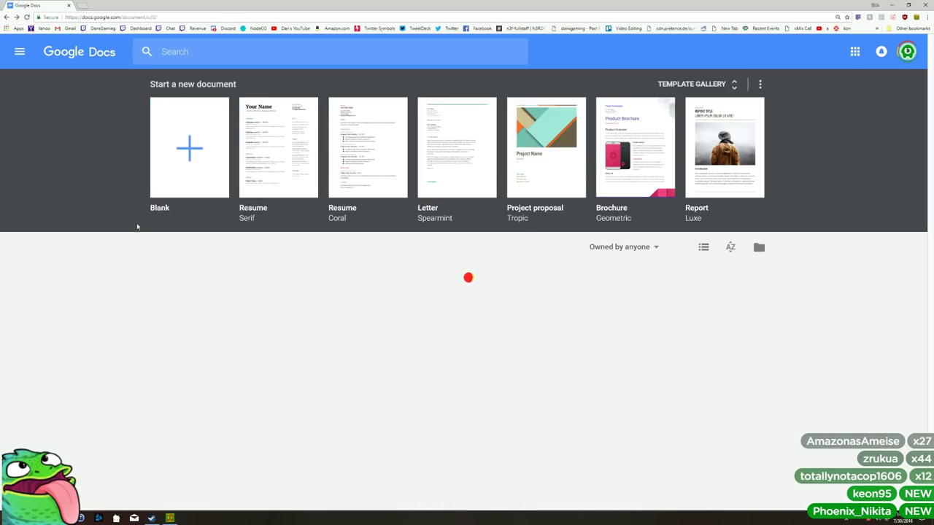
{"action": "left_click", "coordinate": [20, 51]}
{"action": "left_click", "coordinate": [40, 102]}
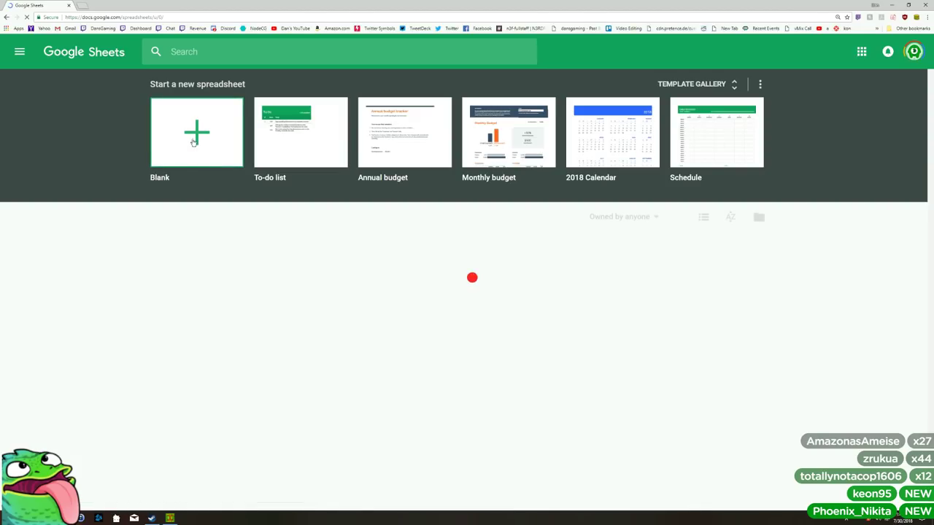
{"action": "left_click", "coordinate": [198, 137]}
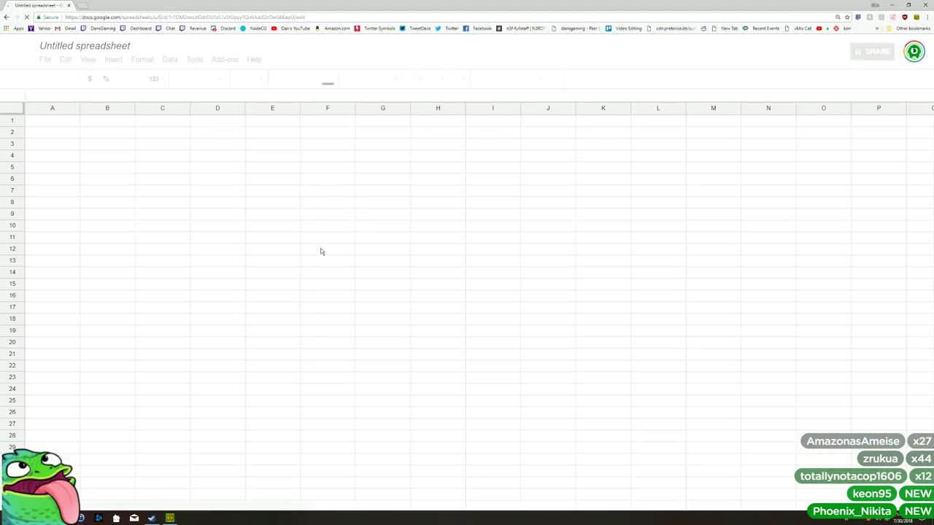
Step: Enter the column headers Grams, Price and Profit in cells A1 to C1
{"action": "double_click", "coordinate": [62, 122]}
{"action": "type", "text": "Grams"}
{"action": "key", "text": "Tab"}
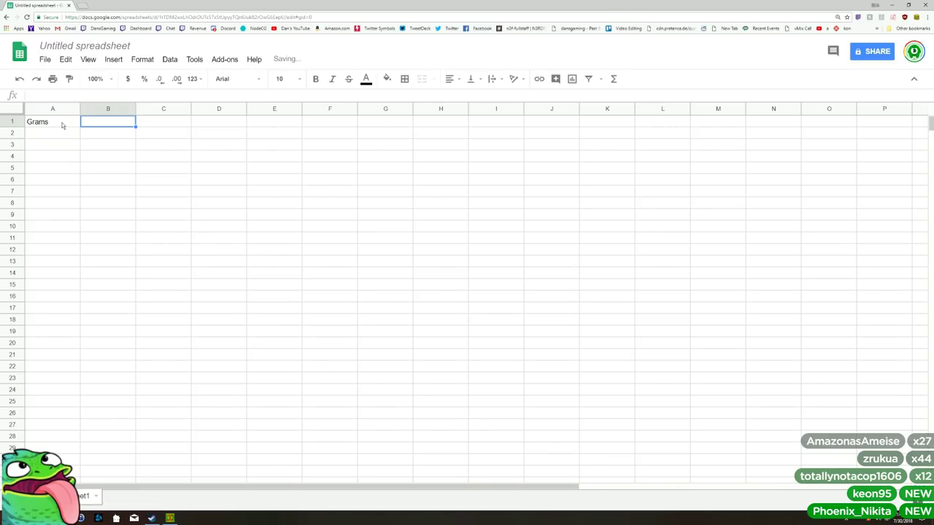
{"action": "type", "text": "Price"}
{"action": "key", "text": "Tab"}
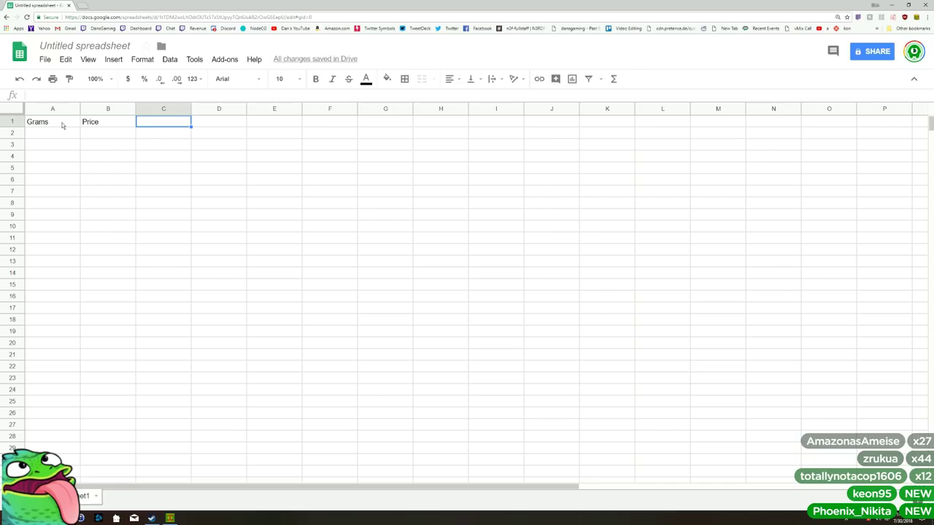
{"action": "type", "text": "$"}
{"action": "key", "text": "BackSpace"}
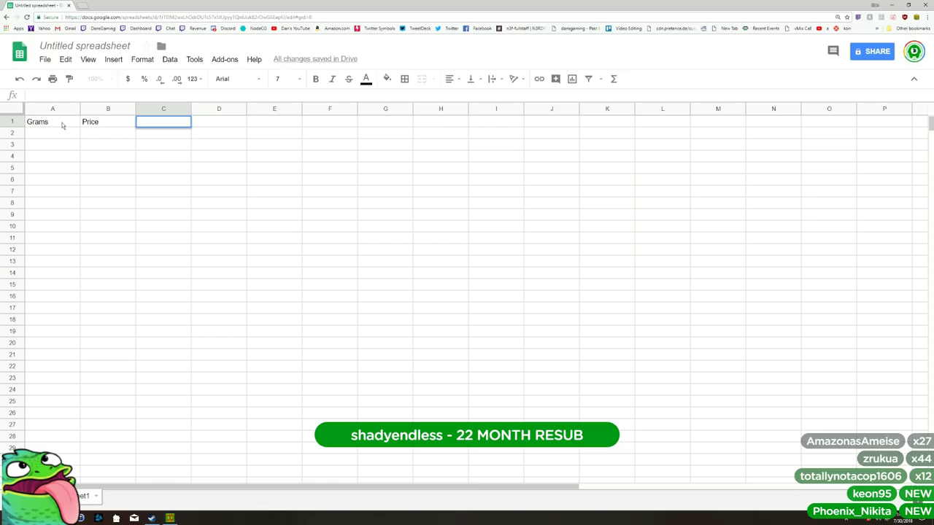
{"action": "type", "text": "Profit"}
Step: Enter the formula =(B2/A2)*15 in cell C2 under Profit
{"action": "left_click", "coordinate": [147, 133]}
{"action": "type", "text": "="}
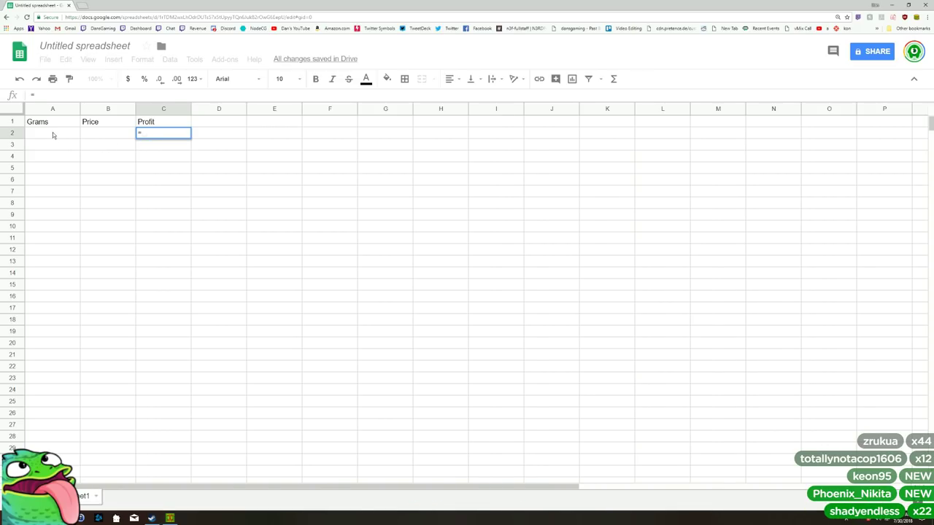
{"action": "left_click", "coordinate": [93, 135]}
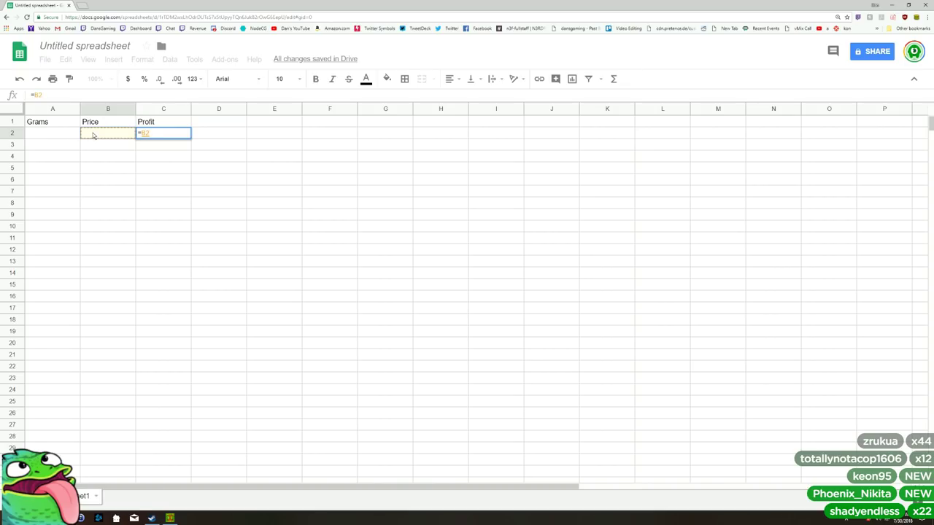
{"action": "type", "text": "/"}
{"action": "left_click", "coordinate": [64, 135]}
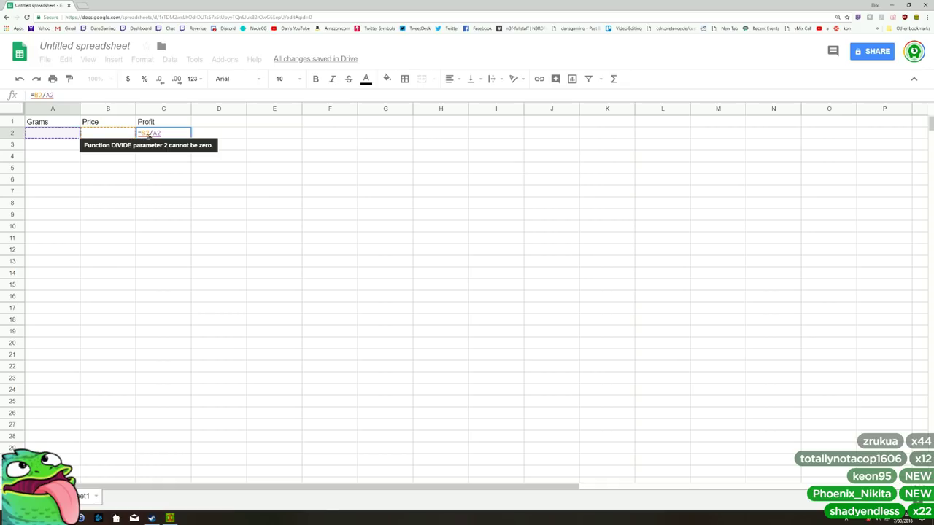
{"action": "type", "text": ")"}
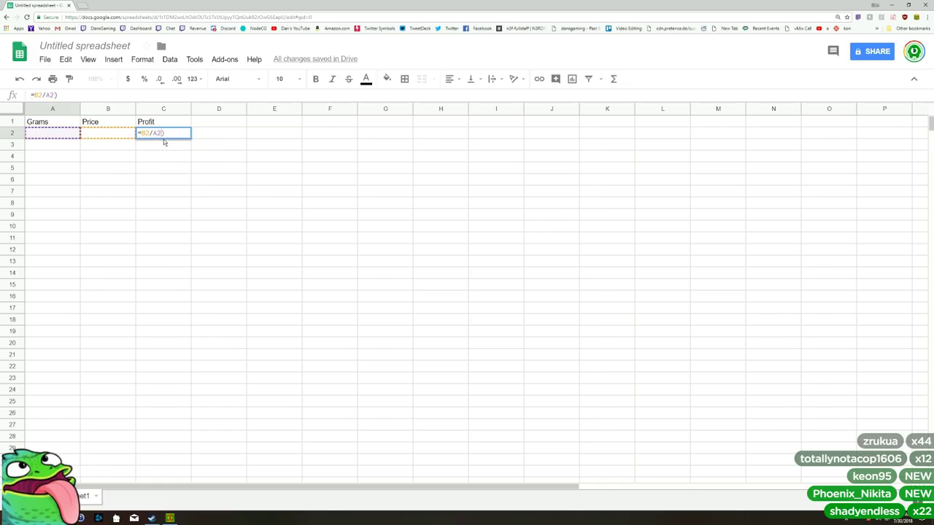
{"action": "type", "text": "("}
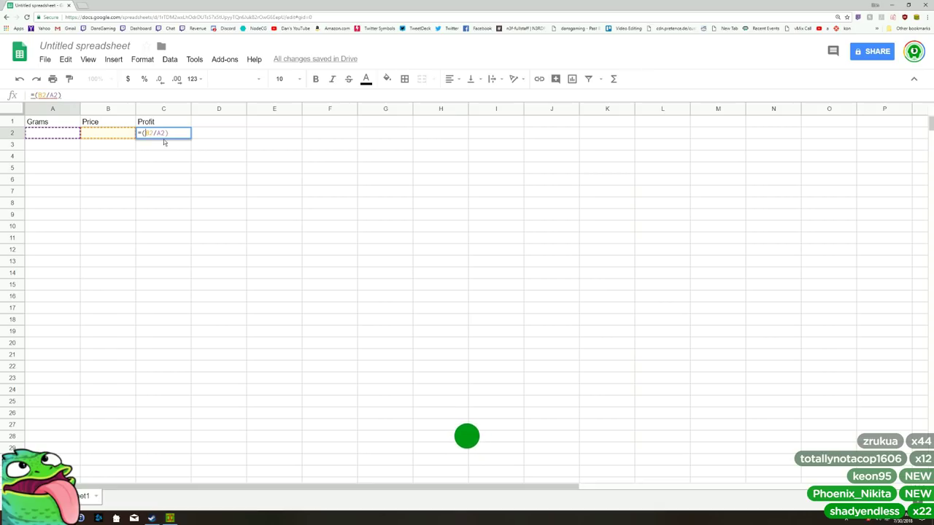
{"action": "key", "text": "ctrl+b"}
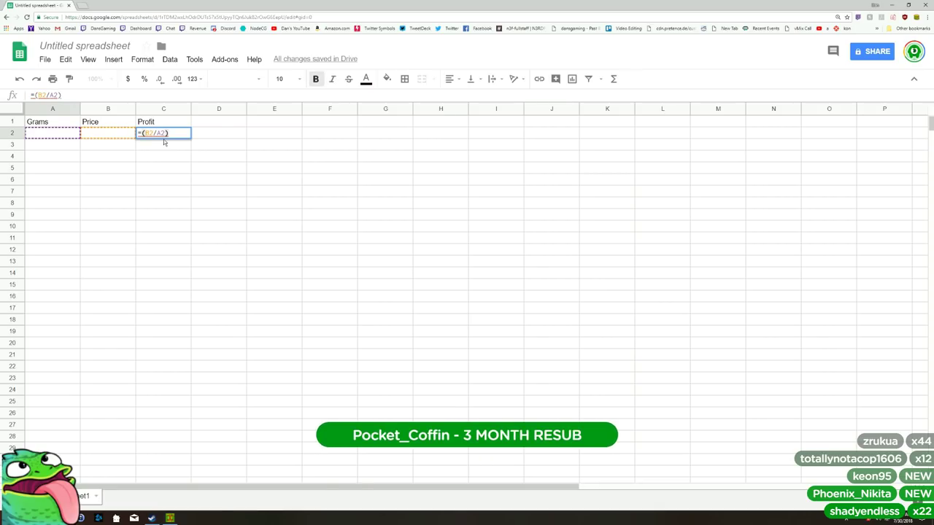
{"action": "type", "text": "*15"}
{"action": "key", "text": "Return"}
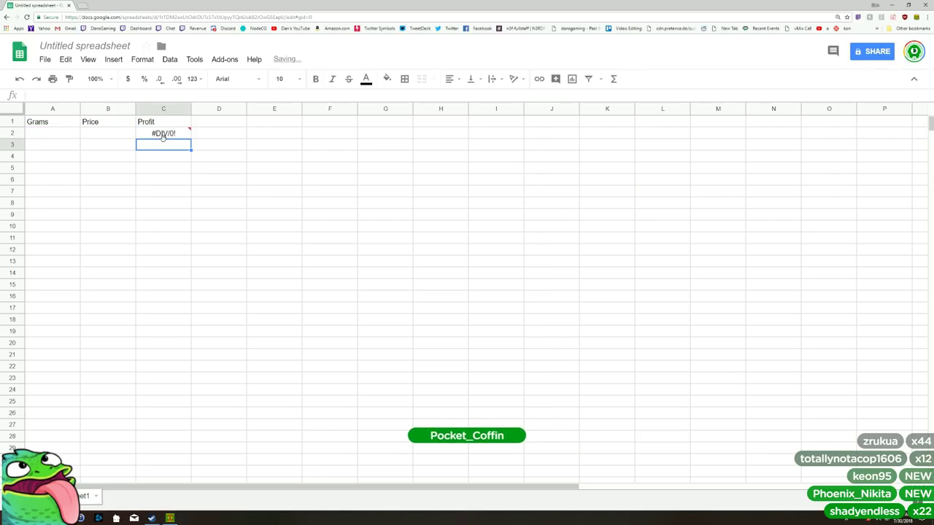
Step: Enter the Maui Waui yield of 42 in cell A2 under Grams
{"action": "left_click", "coordinate": [67, 133]}
{"action": "double_click", "coordinate": [68, 133]}
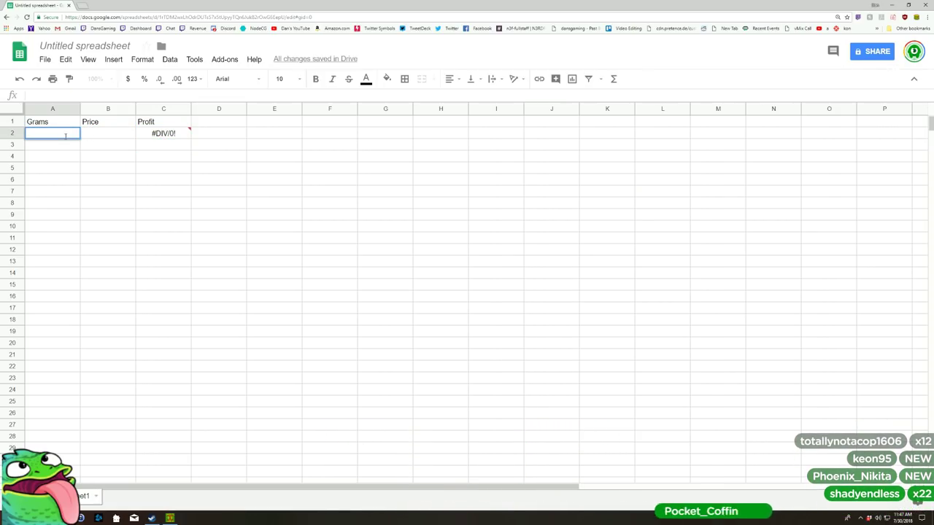
{"action": "type", "text": "42"}
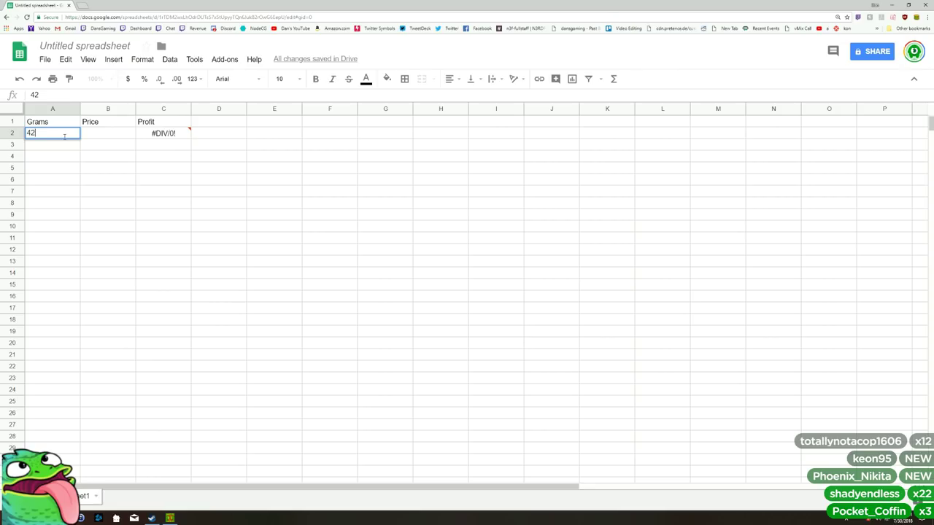
{"action": "left_click", "coordinate": [103, 136]}
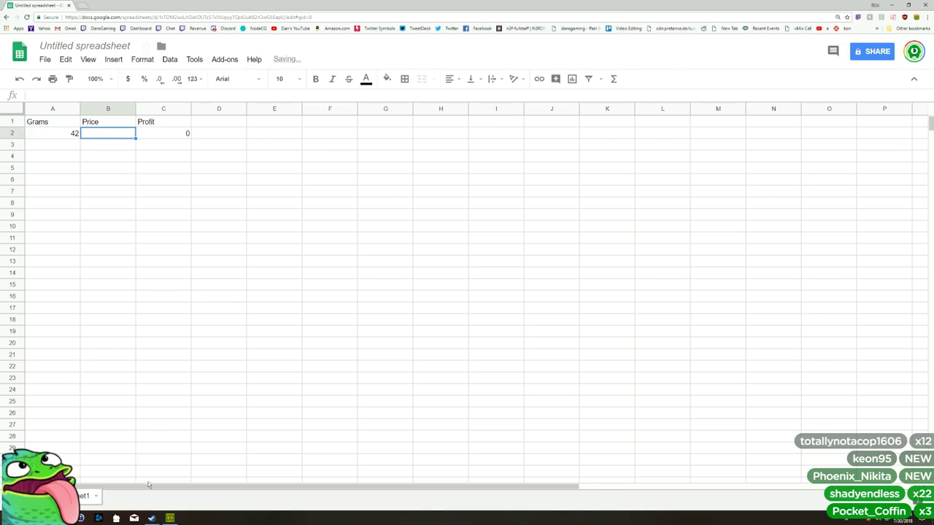
Step: Check the Maui Waui seed price in Weed Shop 2, and enter 200 in cell B2 under Price
{"action": "left_click", "coordinate": [169, 518]}
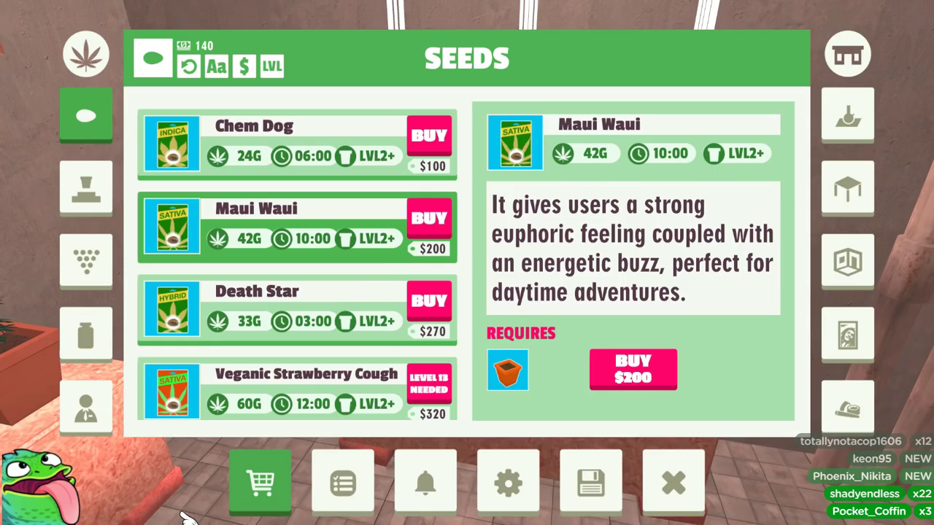
{"action": "key", "text": "alt+Tab"}
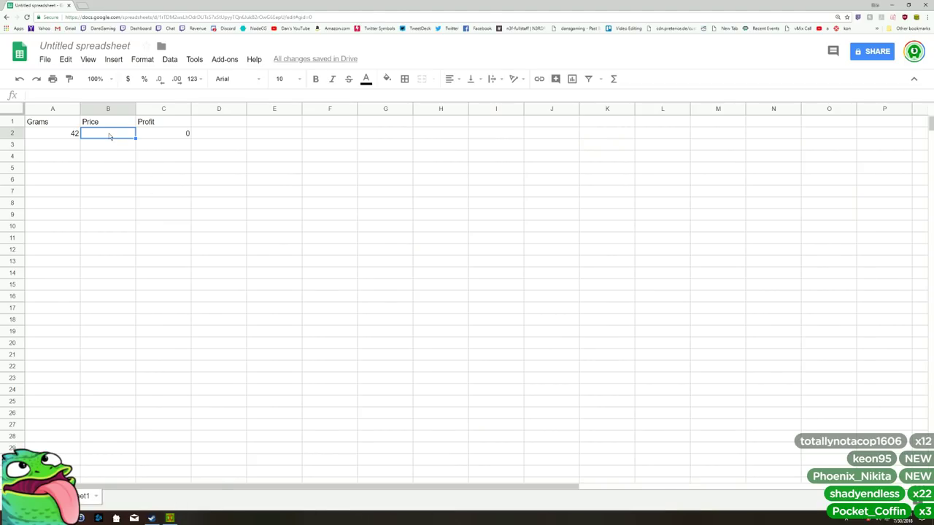
{"action": "type", "text": "200"}
{"action": "left_click", "coordinate": [131, 159]}
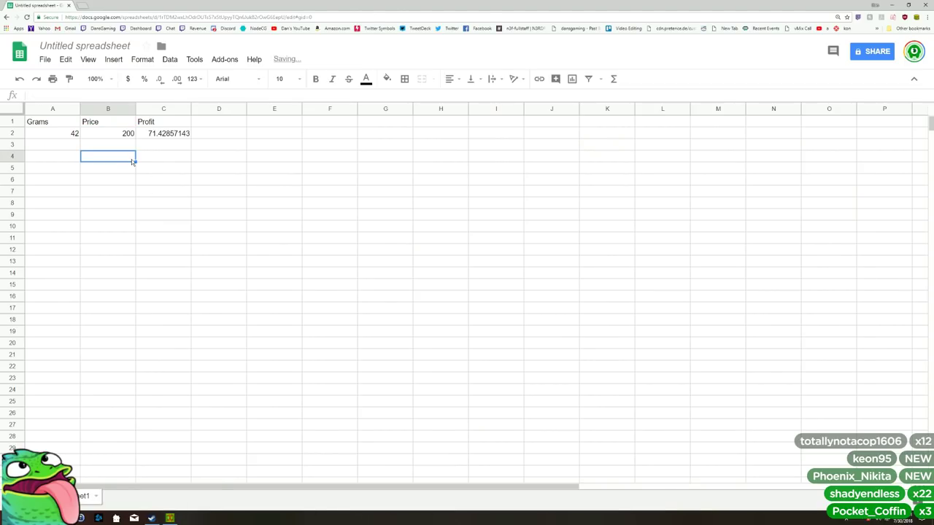
{"action": "left_click", "coordinate": [166, 146]}
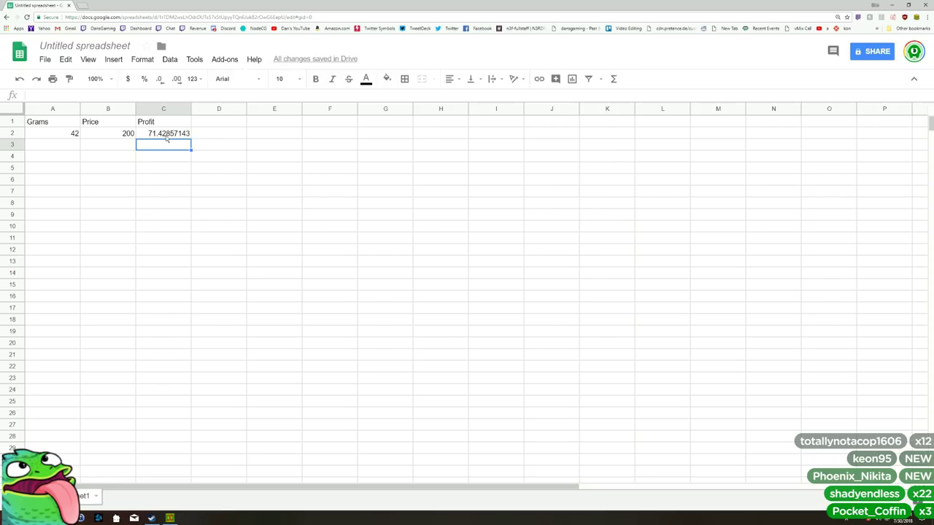
Step: Check the Advanced Pot's price and durability in Weed Shop 2, and extend the Profit formula in cell C2 to =(B2/A2)*15-30
{"action": "left_click", "coordinate": [170, 125]}
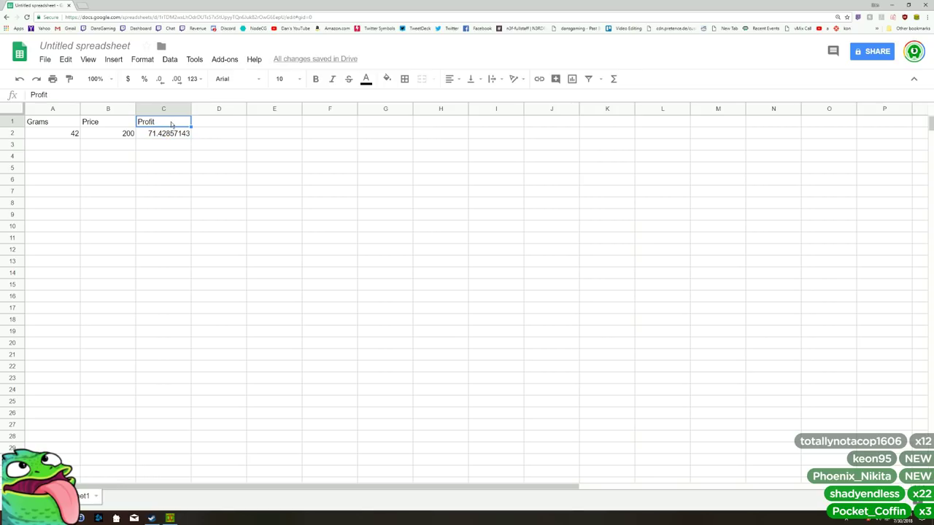
{"action": "double_click", "coordinate": [187, 133]}
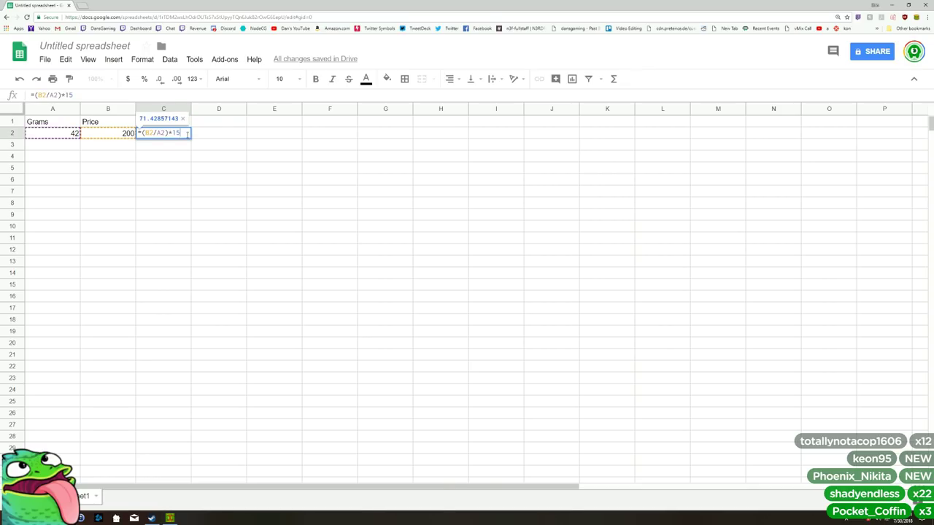
{"action": "type", "text": "-"}
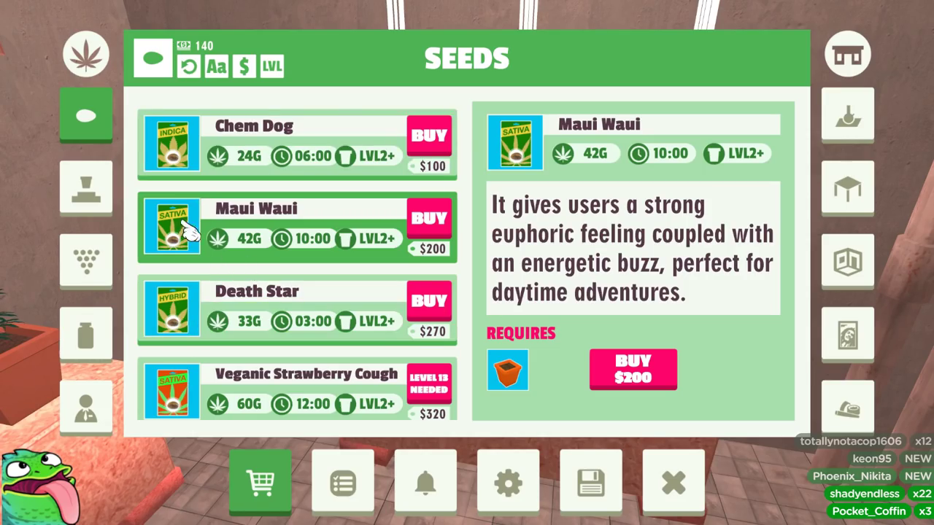
{"action": "left_click", "coordinate": [93, 201]}
{"action": "left_click", "coordinate": [88, 329]}
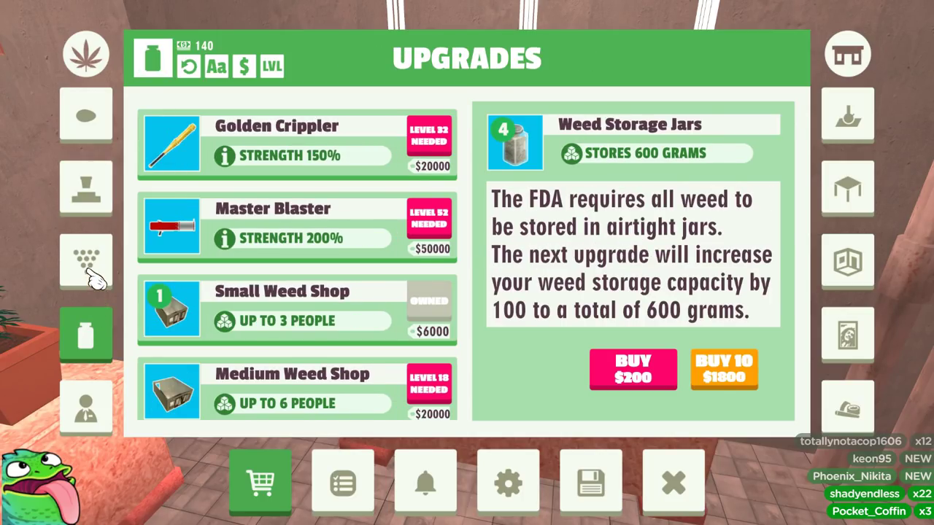
{"action": "left_click", "coordinate": [93, 202]}
{"action": "scroll", "coordinate": [270, 268], "scroll_direction": "down", "scroll_amount": 5}
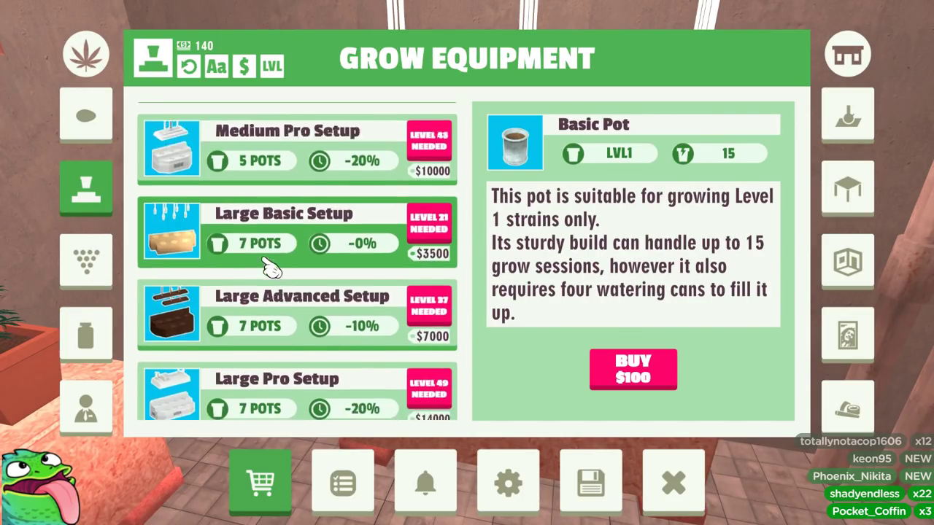
{"action": "scroll", "coordinate": [268, 267], "scroll_direction": "up", "scroll_amount": 10}
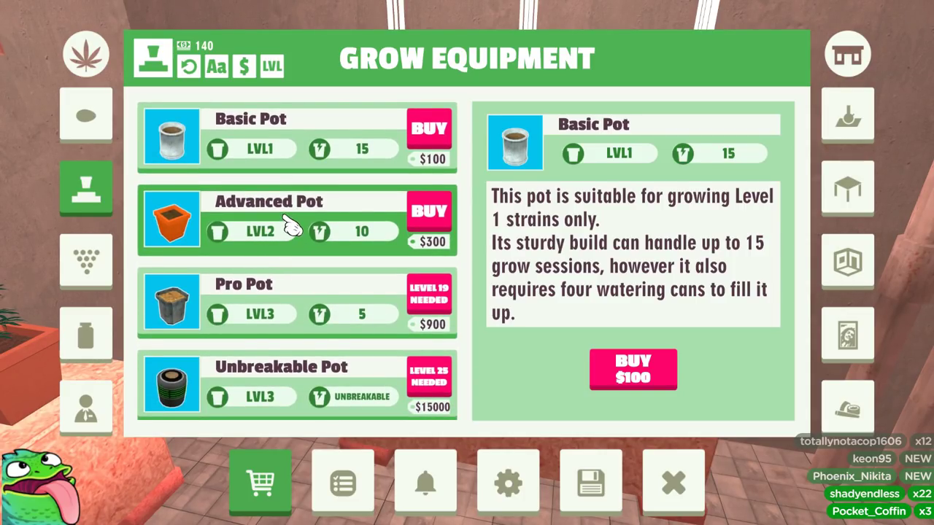
{"action": "key", "text": "alt+Tab"}
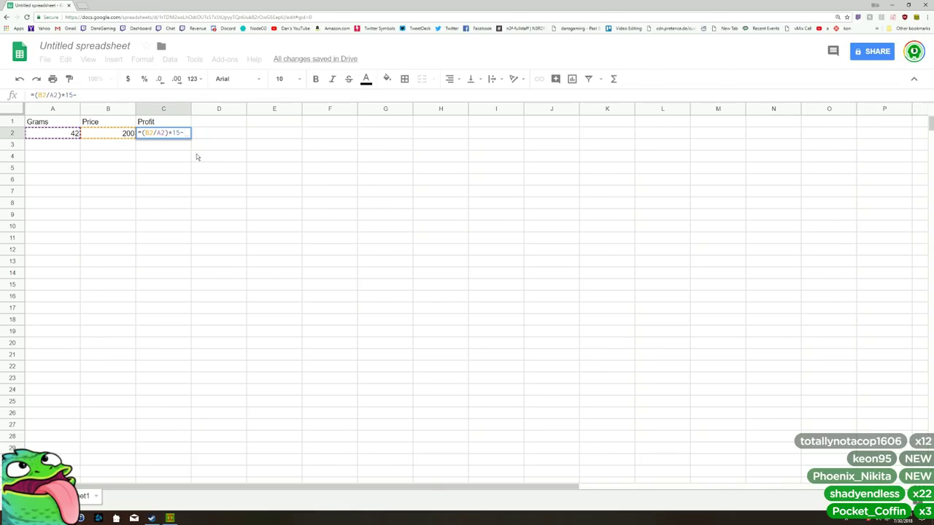
{"action": "type", "text": "30"}
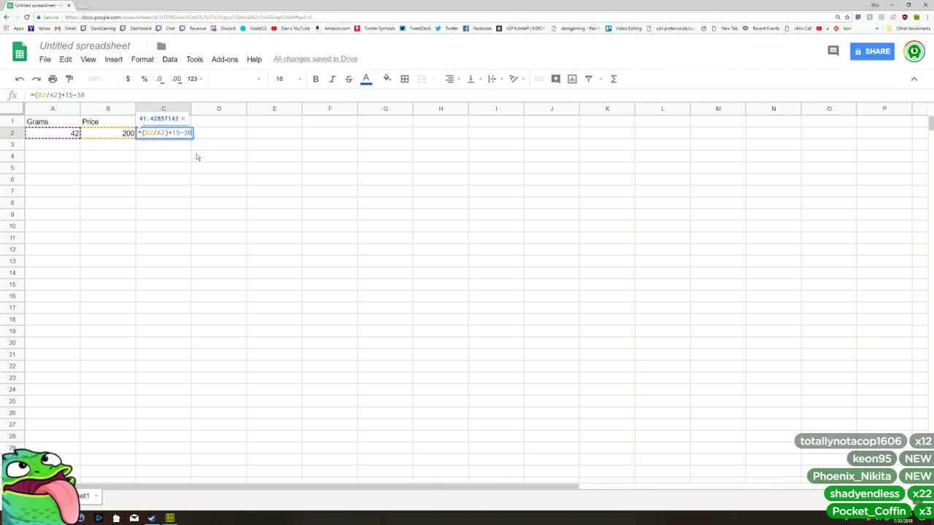
{"action": "key", "text": "Return"}
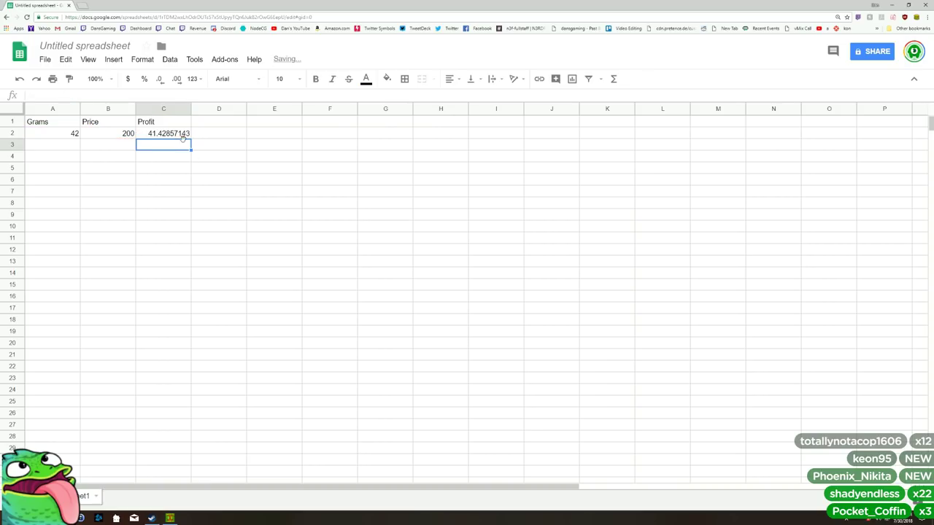
Step: Enter the column header Profit Margin in cell D1
{"action": "left_click", "coordinate": [212, 137]}
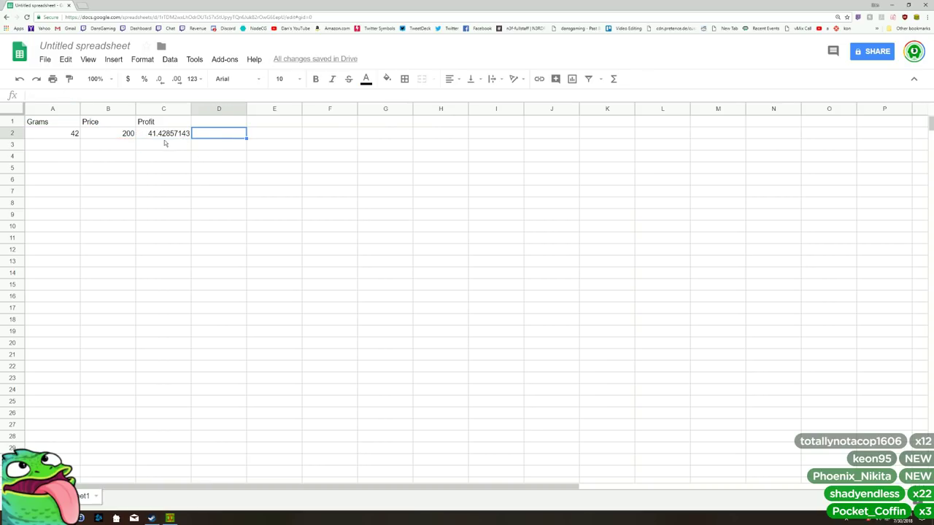
{"action": "left_click", "coordinate": [209, 125]}
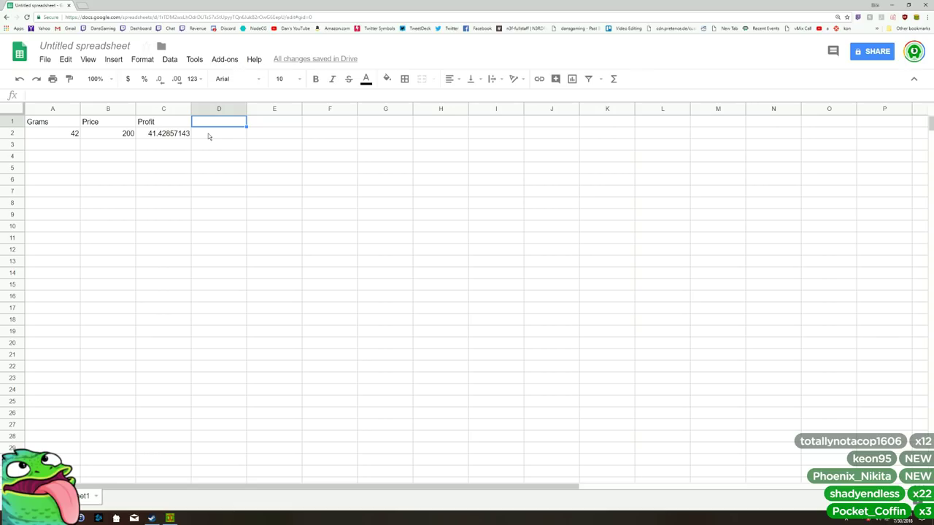
{"action": "double_click", "coordinate": [209, 137]}
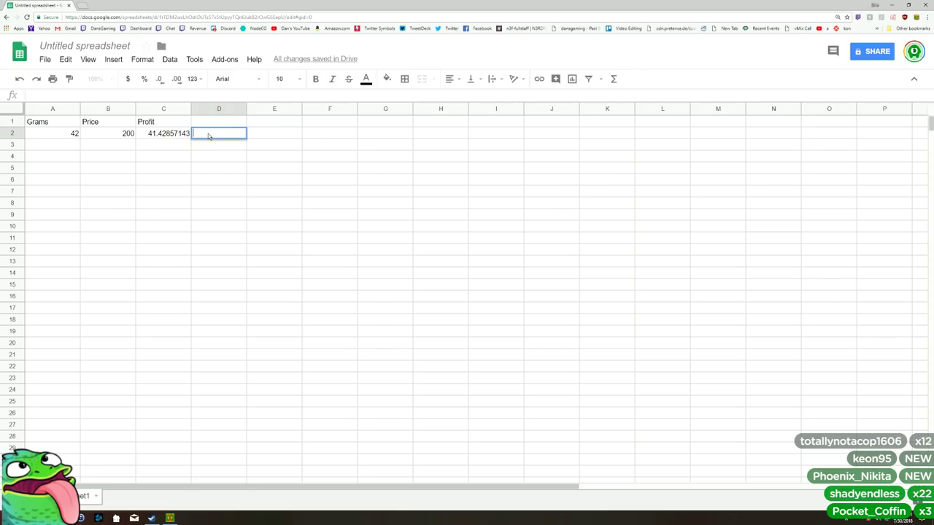
{"action": "double_click", "coordinate": [209, 122]}
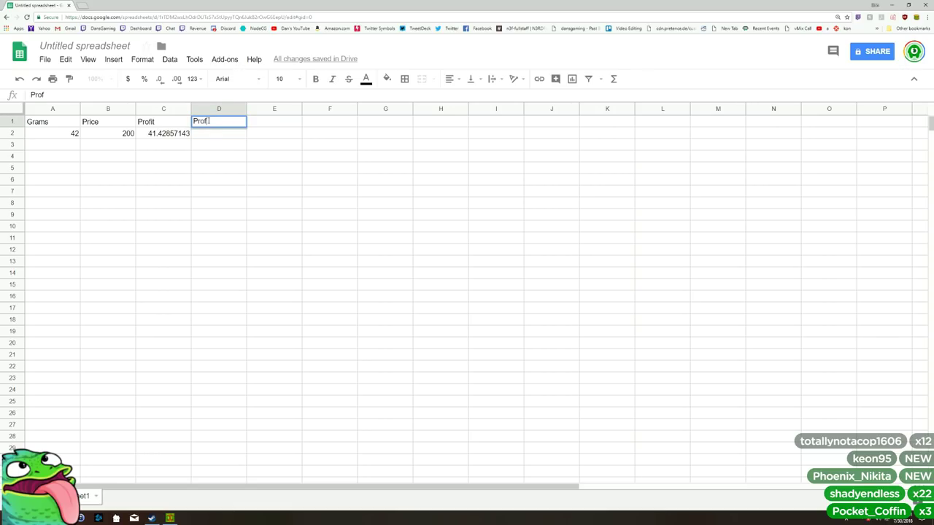
{"action": "type", "text": "Margin"}
Step: Enter the formula =C2/B2*100 in cell D2 under Profit Margin
{"action": "left_click", "coordinate": [203, 134]}
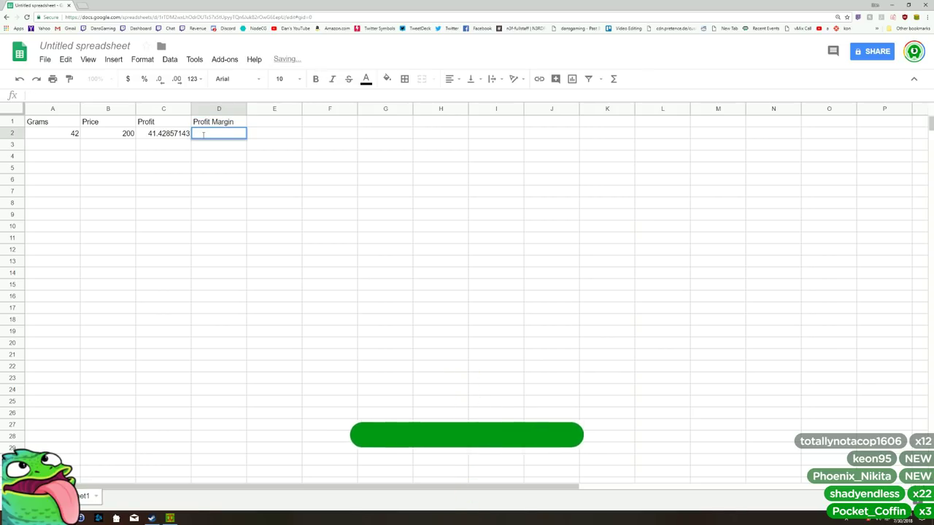
{"action": "type", "text": "="}
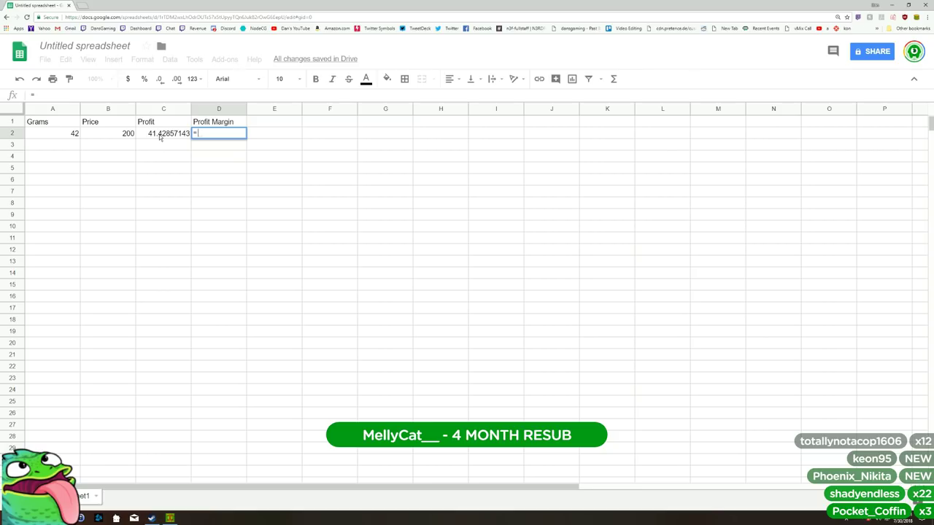
{"action": "left_click", "coordinate": [160, 137]}
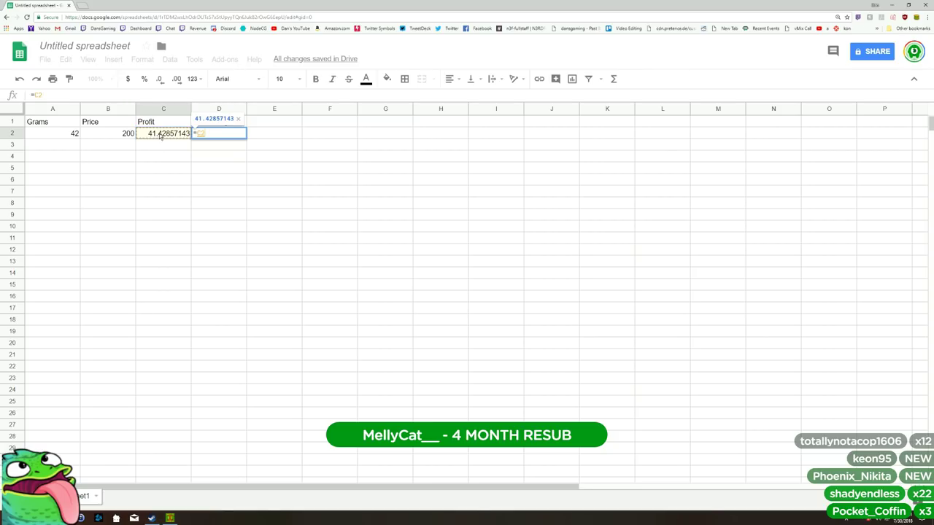
{"action": "type", "text": "/"}
{"action": "left_click", "coordinate": [124, 134]}
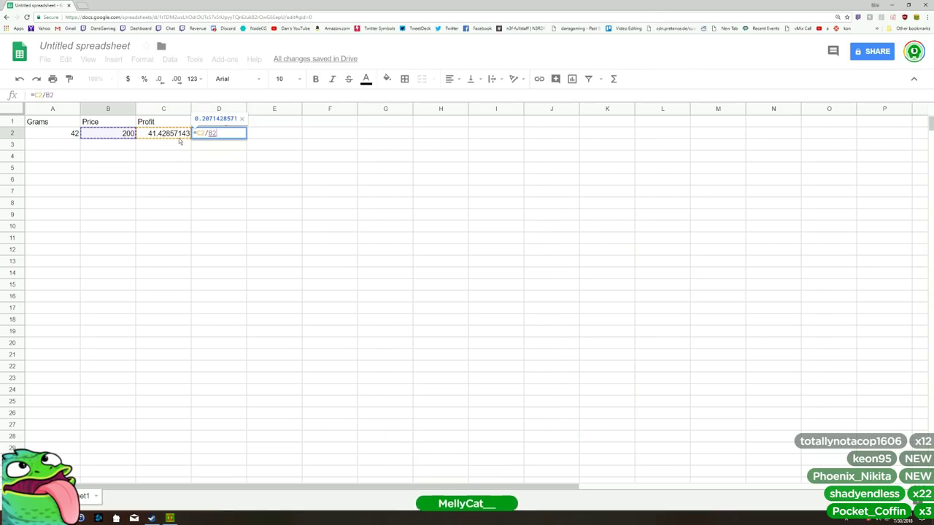
{"action": "type", "text": "*100"}
{"action": "key", "text": "Return"}
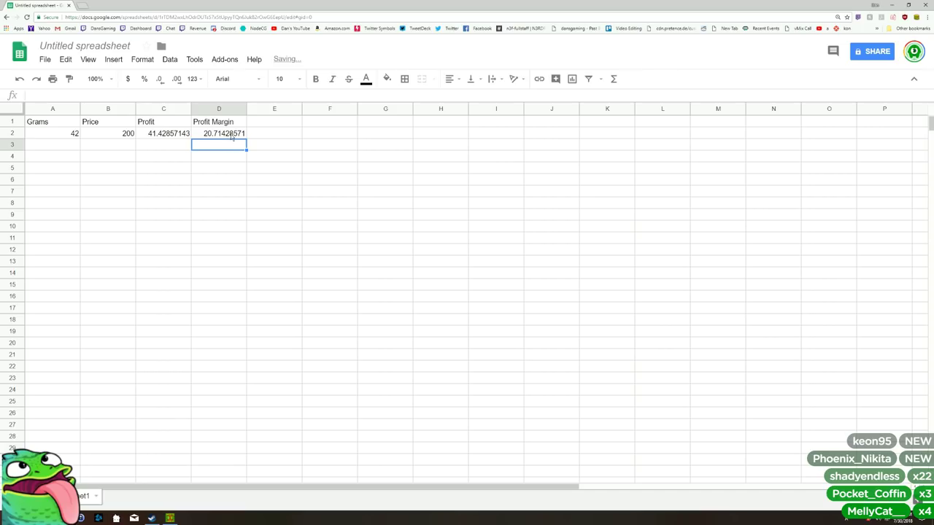
{"action": "double_click", "coordinate": [232, 134]}
{"action": "key", "text": "Return"}
Step: Switch to Weed Shop 2, leave the grow equipment shop, and sell the customer at the counter their order for $90
{"action": "left_click", "coordinate": [171, 518]}
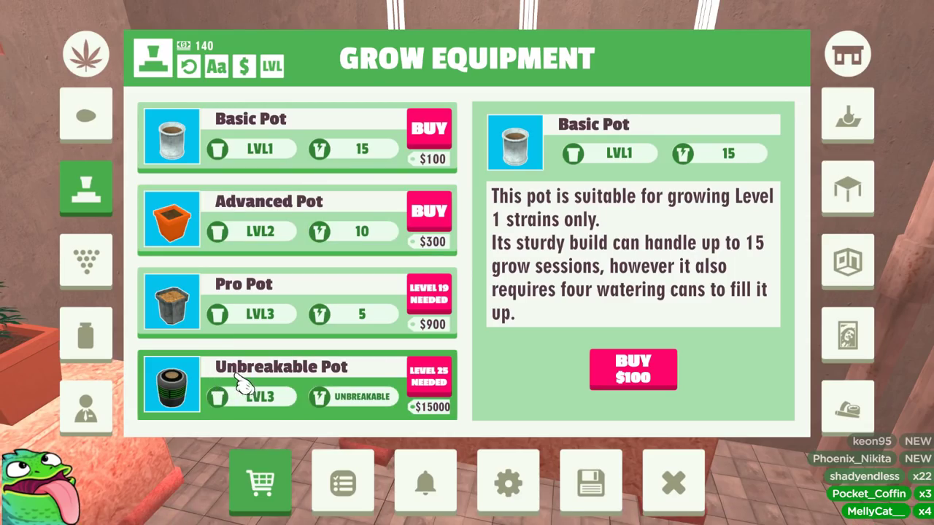
{"action": "key", "text": "Escape"}
{"action": "key", "text": "w"}
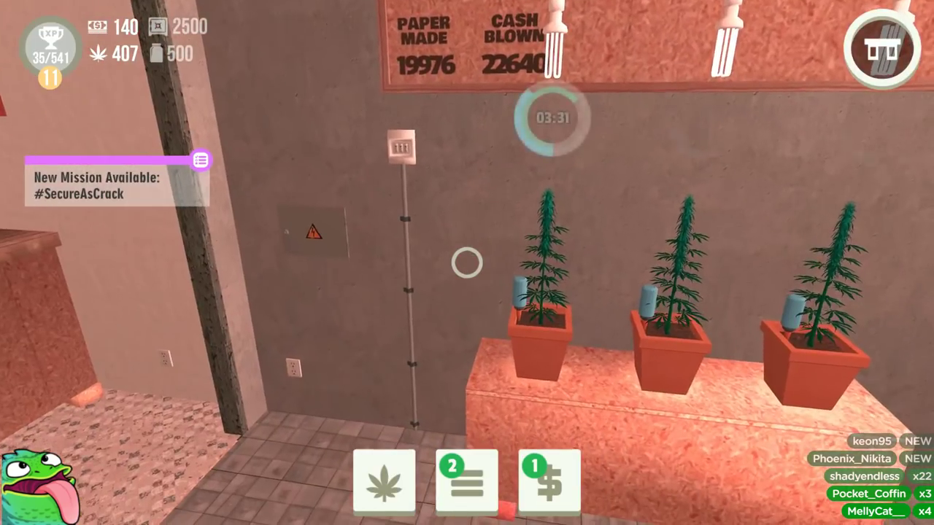
{"action": "key", "text": "w"}
{"action": "left_click", "coordinate": [467, 262]}
{"action": "left_click", "coordinate": [469, 315]}
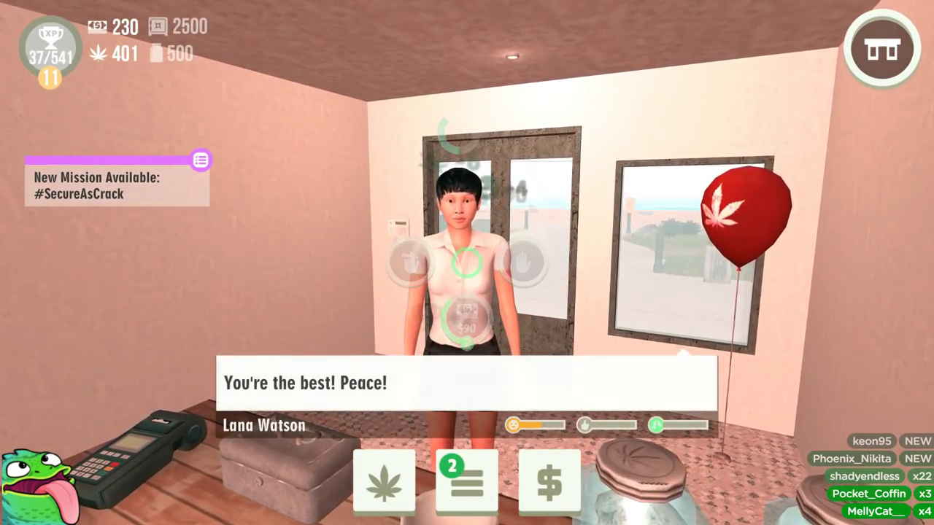
Step: Look in on the potted plants in the grow room, and sell the next customer 6 g for $90
{"action": "key", "text": "a"}
{"action": "key", "text": "w"}
{"action": "key", "text": "w"}
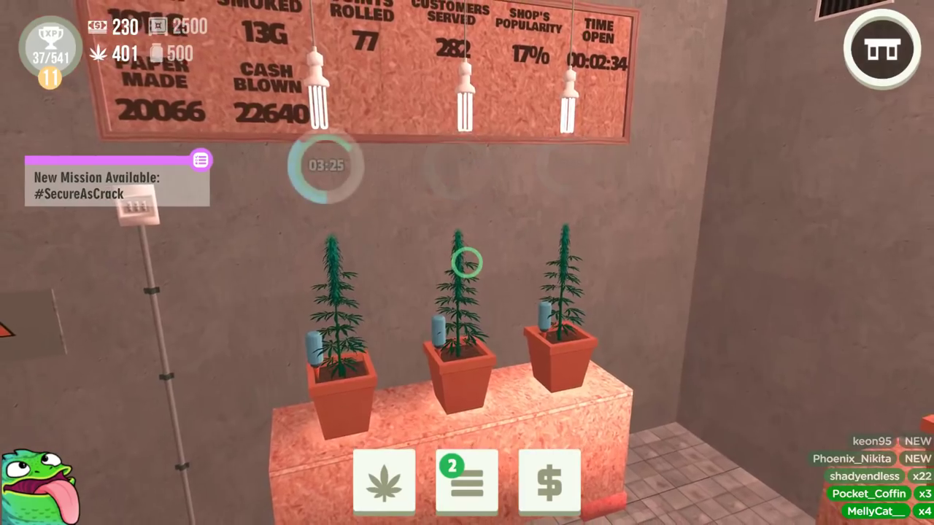
{"action": "key", "text": "w"}
{"action": "key", "text": "a"}
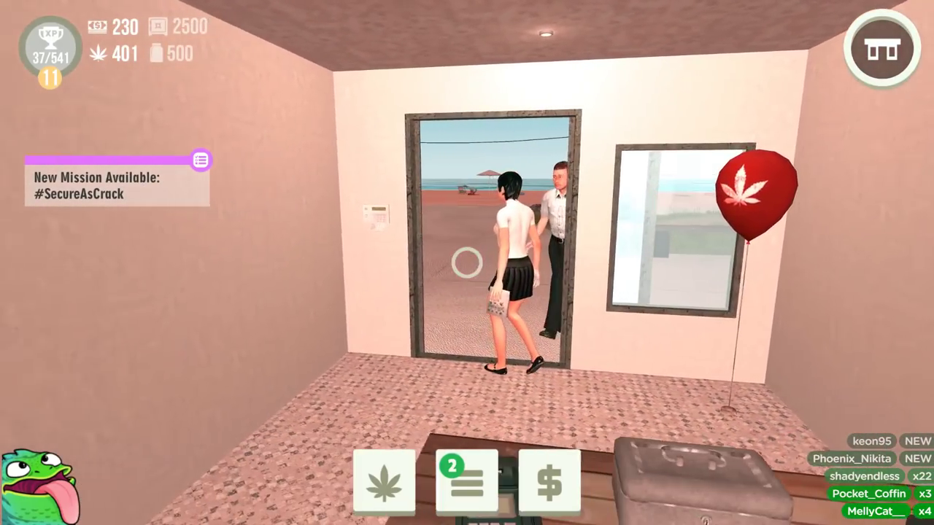
{"action": "key", "text": "d"}
{"action": "left_click", "coordinate": [467, 263]}
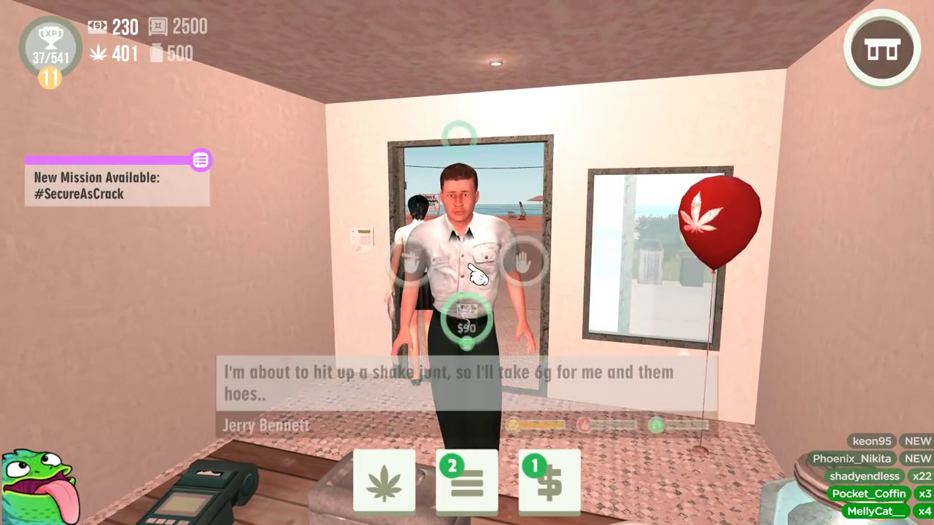
{"action": "left_click", "coordinate": [466, 319]}
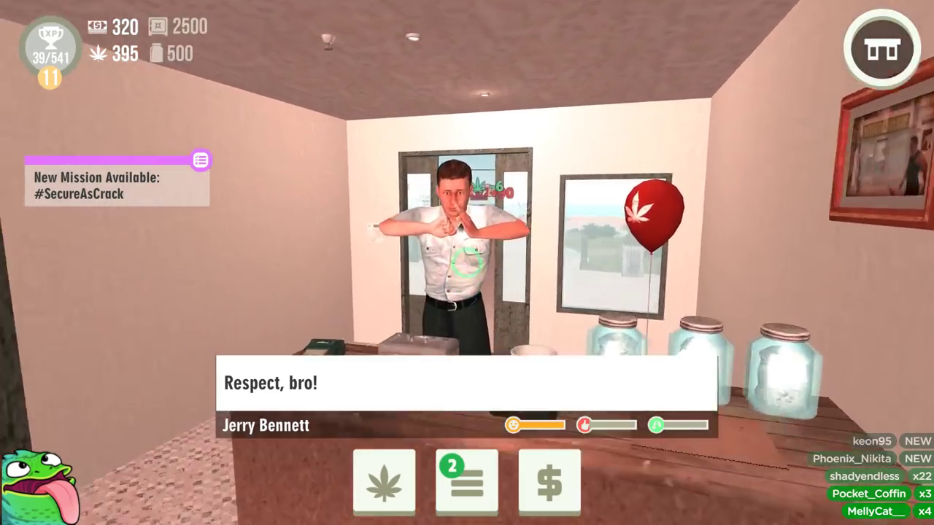
{"action": "key", "text": "w"}
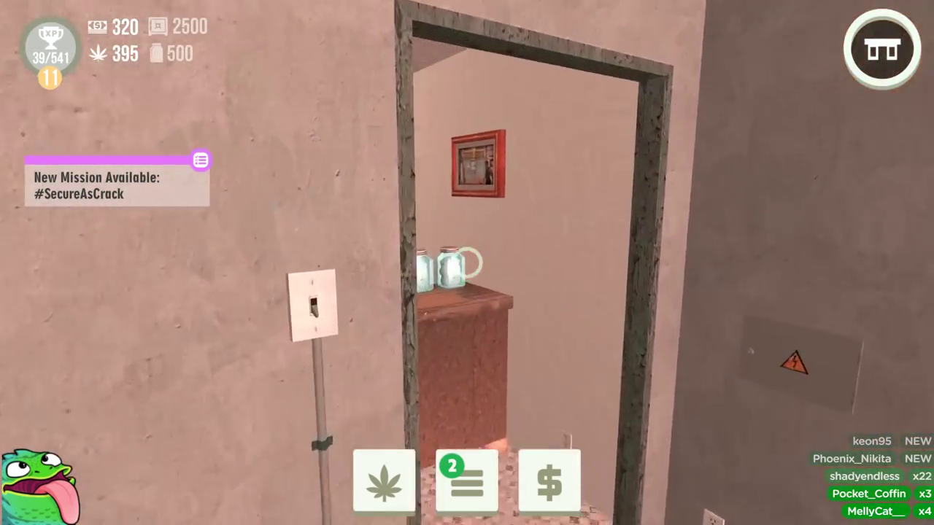
{"action": "key", "text": "w"}
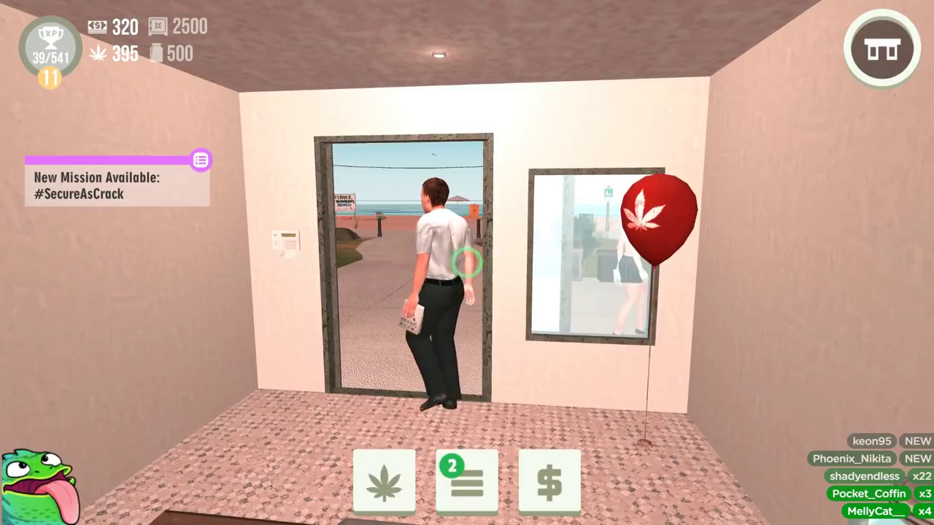
{"action": "key", "text": "s"}
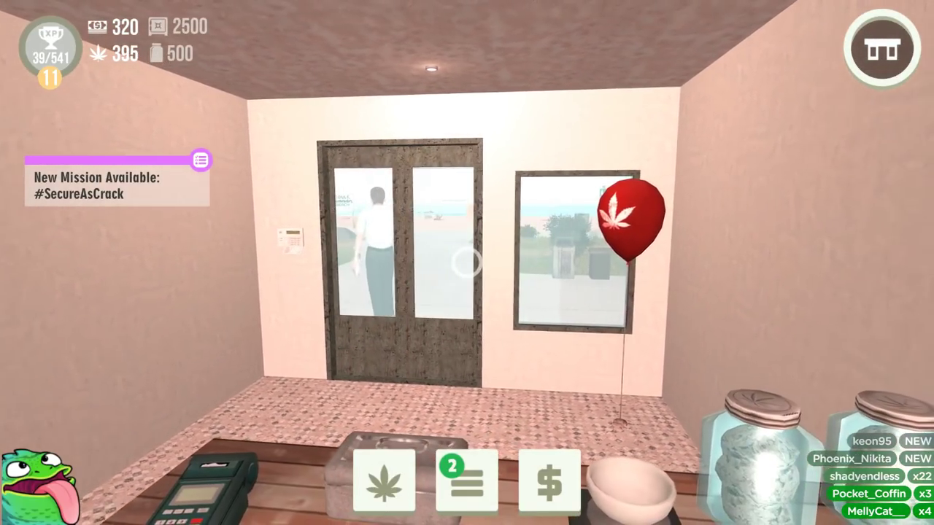
Step: Switch back to the Google Sheets spreadsheet and review the grams, price and Profit formula in row 2
{"action": "key", "text": "alt+Tab"}
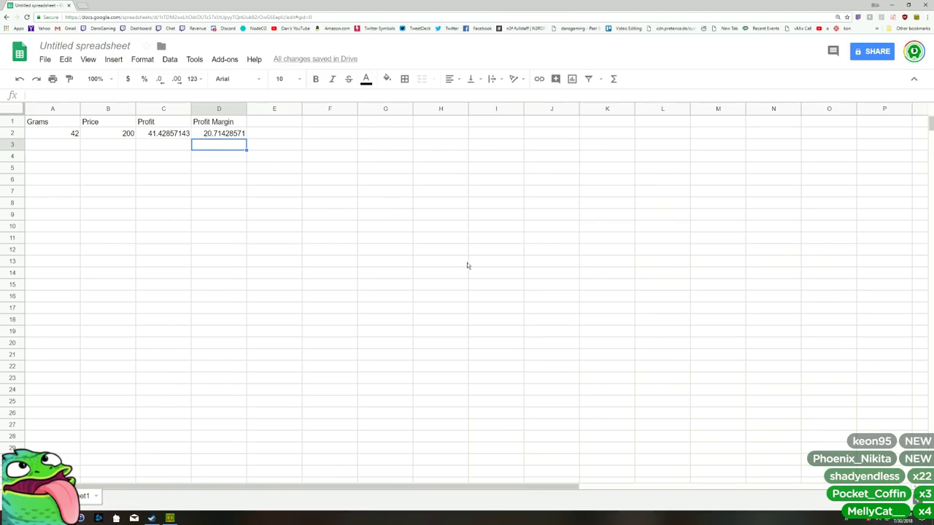
{"action": "left_click", "coordinate": [61, 137]}
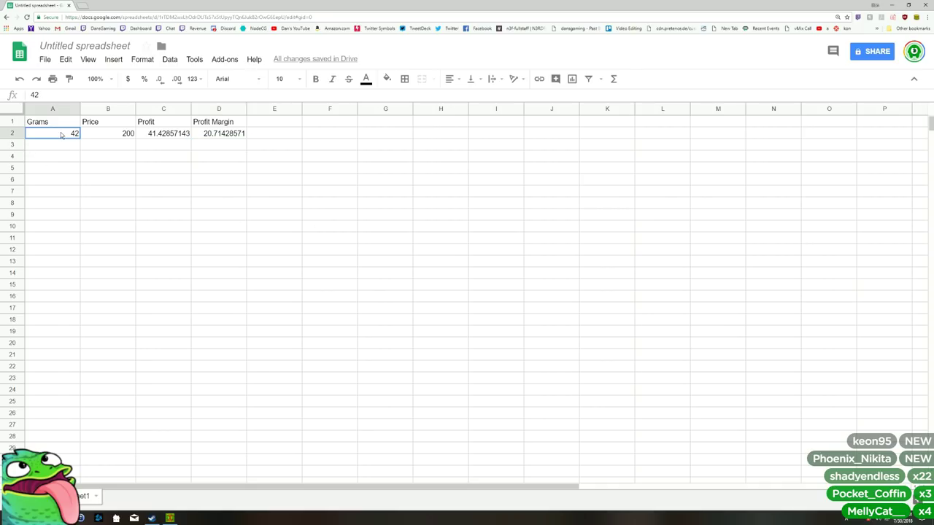
{"action": "left_click", "coordinate": [103, 137]}
{"action": "left_click", "coordinate": [74, 135]}
{"action": "left_click", "coordinate": [115, 138]}
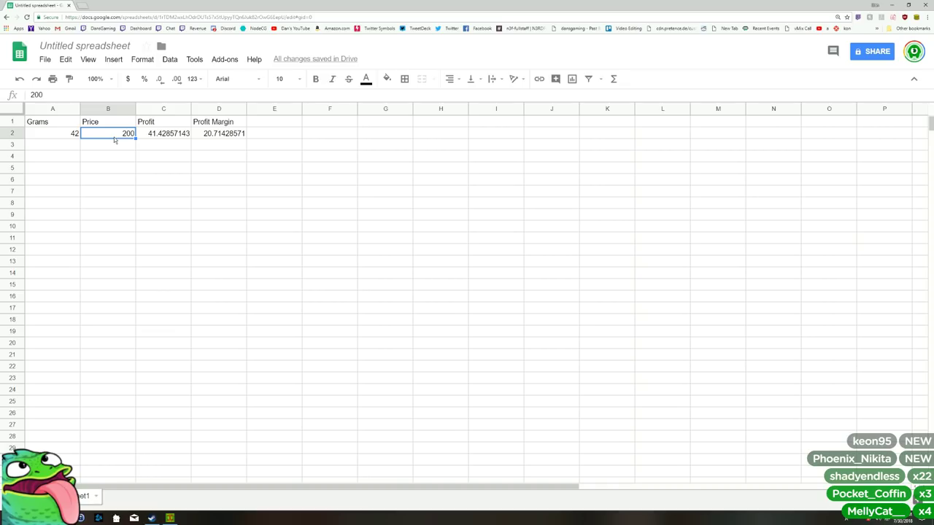
{"action": "left_click", "coordinate": [70, 137]}
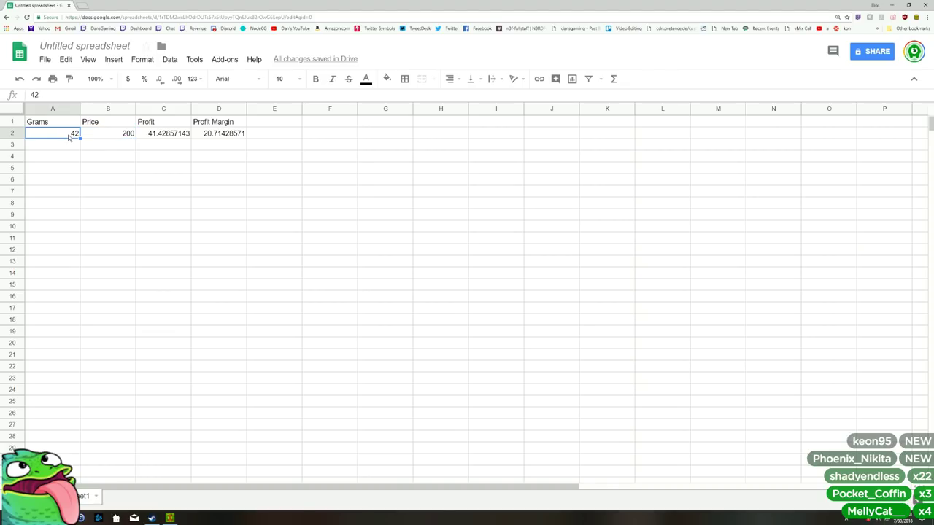
{"action": "left_click", "coordinate": [112, 147]}
{"action": "left_click", "coordinate": [161, 139]}
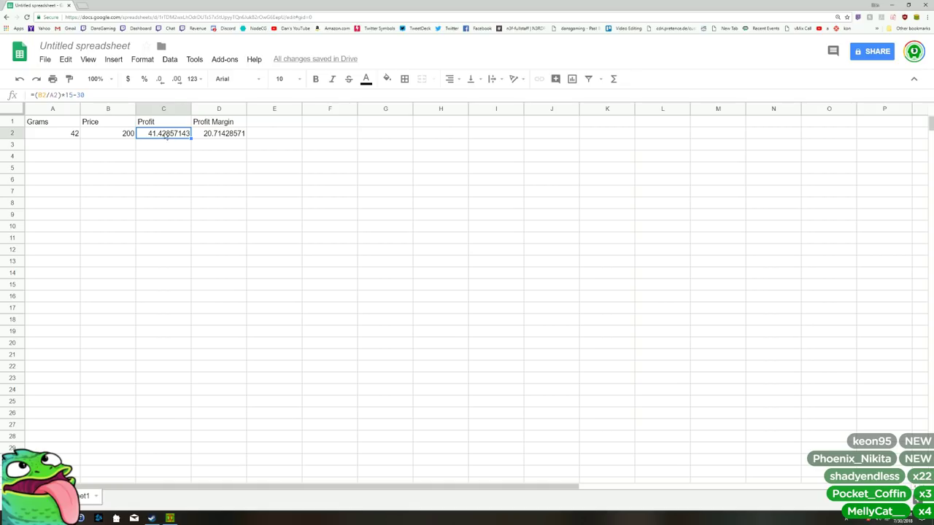
{"action": "double_click", "coordinate": [166, 135]}
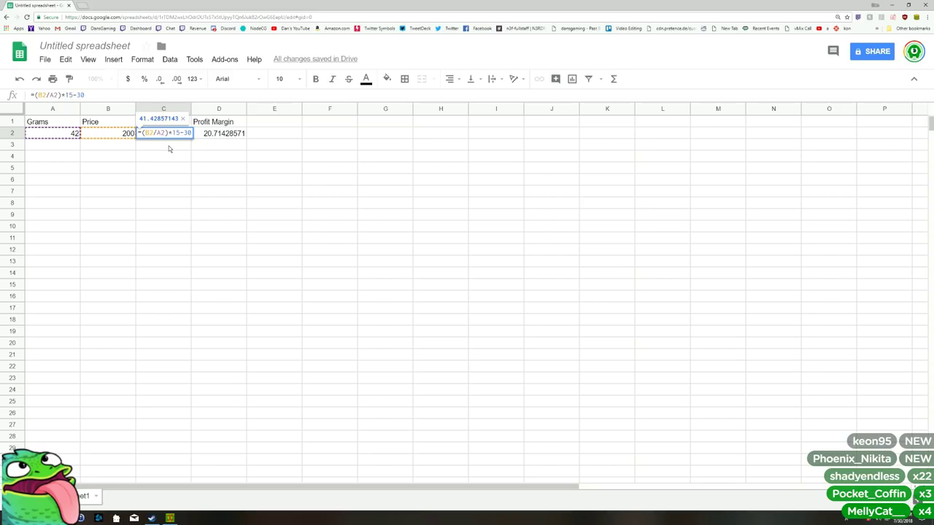
{"action": "key", "text": "Return"}
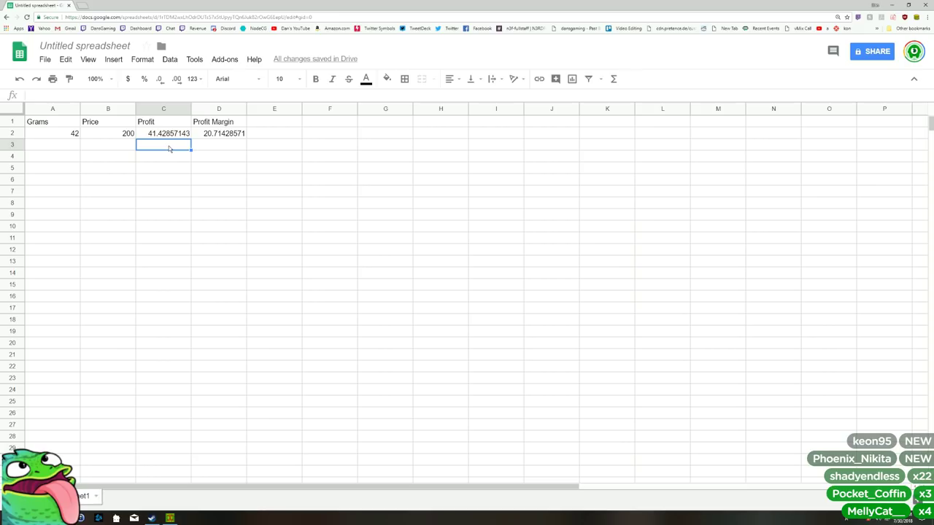
Step: Remove the (B2/A2)*15 part from the Profit formula in cell C2, keeping the -30
{"action": "left_click", "coordinate": [164, 136]}
{"action": "double_click", "coordinate": [164, 136]}
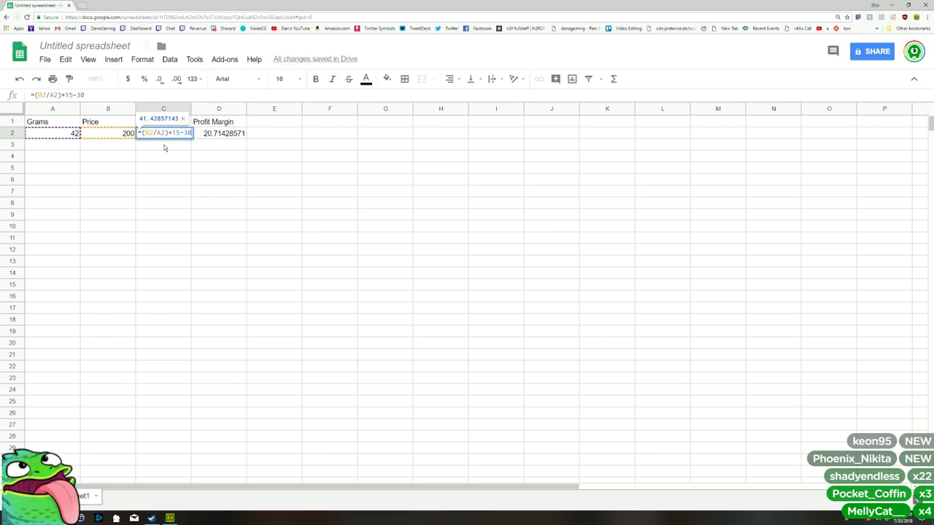
{"action": "left_click_drag", "start_coordinate": [170, 133], "coordinate": [180, 133]}
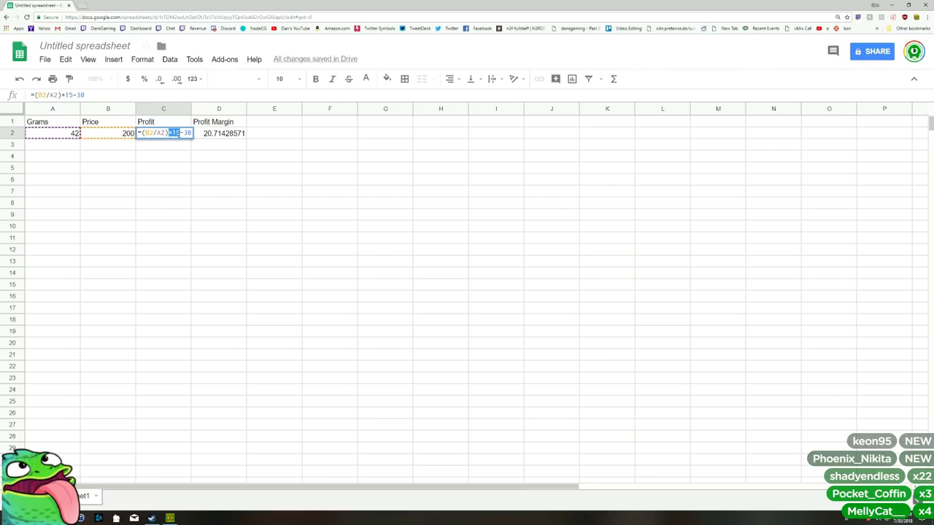
{"action": "key", "text": "BackSpace"}
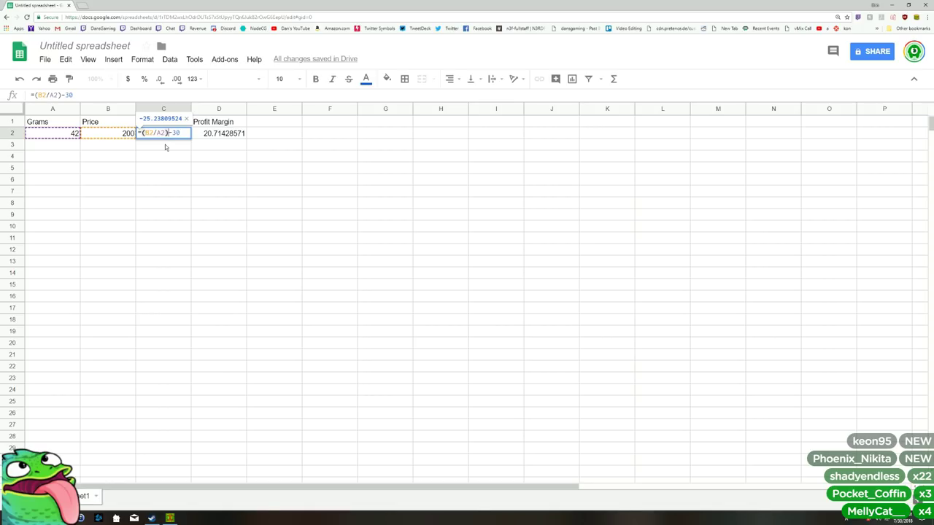
{"action": "key", "text": "BackSpace"}
{"action": "key", "text": "BackSpace"}
{"action": "key", "text": "BackSpace"}
{"action": "key", "text": "BackSpace"}
{"action": "key", "text": "BackSpace"}
{"action": "key", "text": "BackSpace"}
{"action": "key", "text": "BackSpace"}
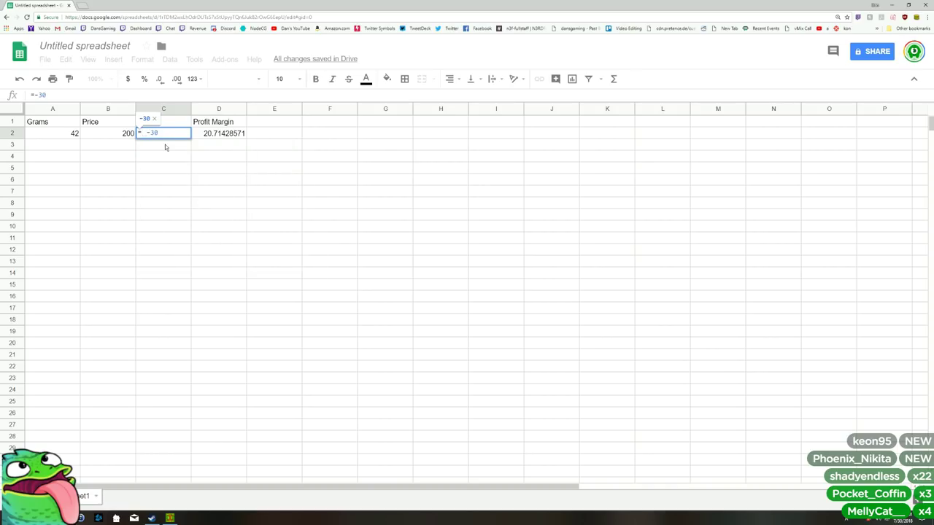
{"action": "type", "text": "42"}
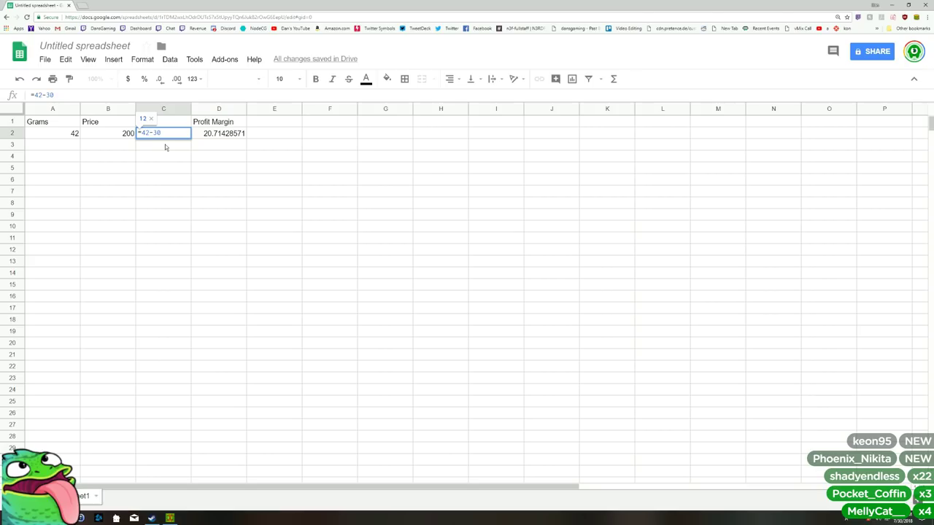
{"action": "type", "text": "*"}
{"action": "key", "text": "BackSpace"}
{"action": "key", "text": "BackSpace"}
{"action": "key", "text": "BackSpace"}
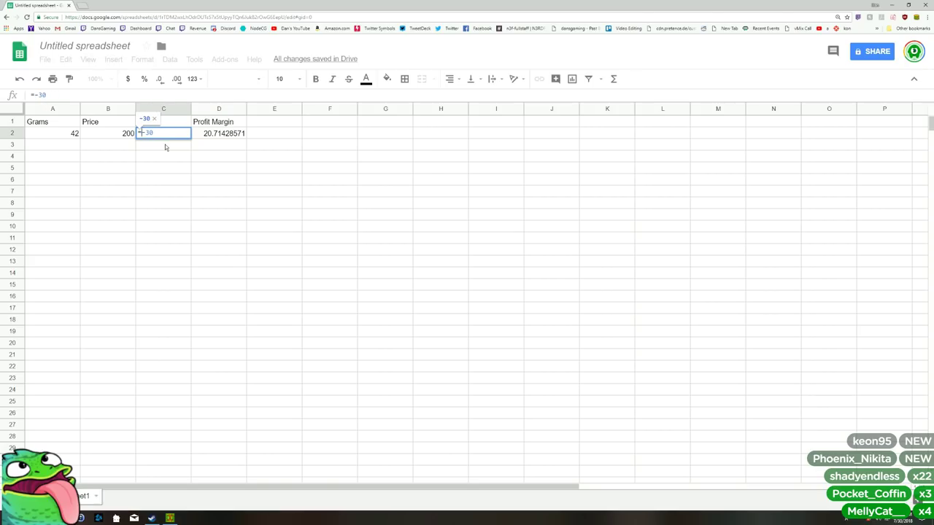
Step: Complete the Profit formula in cell C2 as =(A2*15)-B2-30, referencing the grams and price cells
{"action": "left_click", "coordinate": [73, 136]}
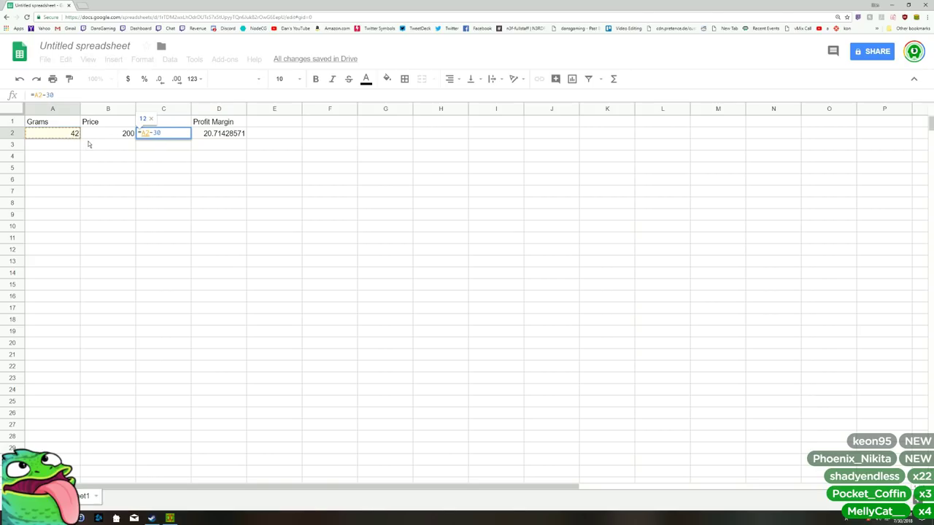
{"action": "type", "text": "*15)"}
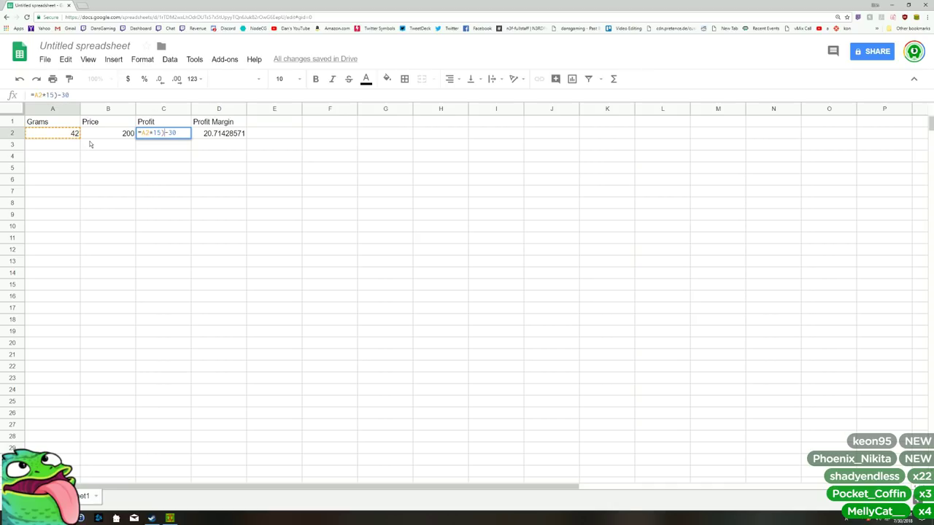
{"action": "type", "text": "("}
{"action": "key", "text": "Right"}
{"action": "key", "text": "Right"}
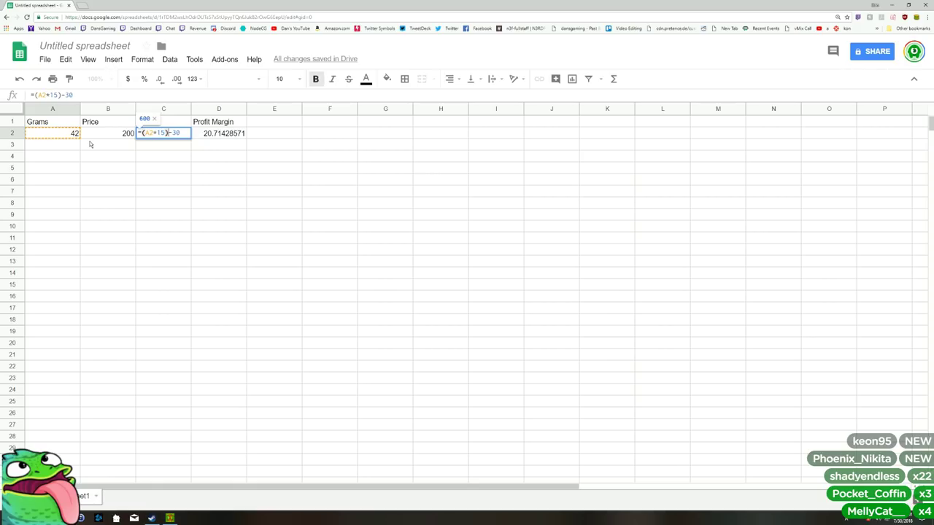
{"action": "key", "text": "Left"}
{"action": "type", "text": "-"}
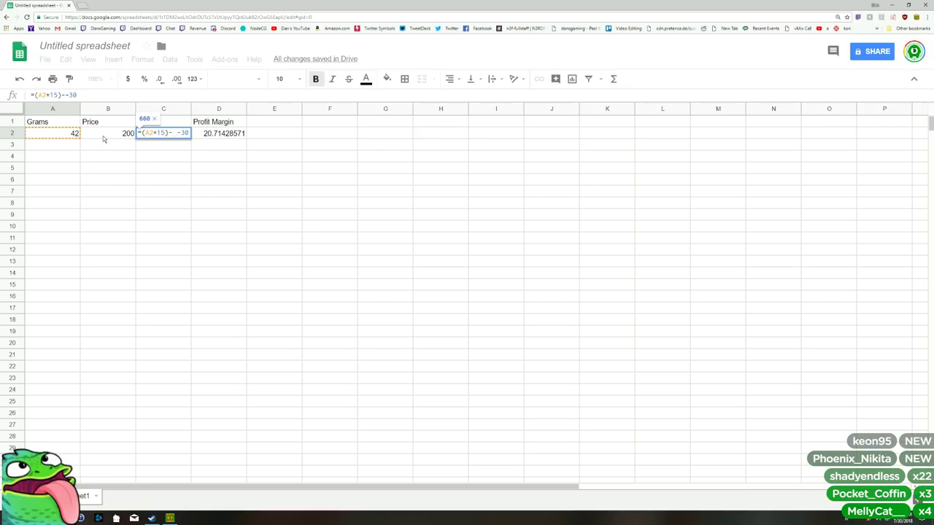
{"action": "left_click", "coordinate": [102, 136]}
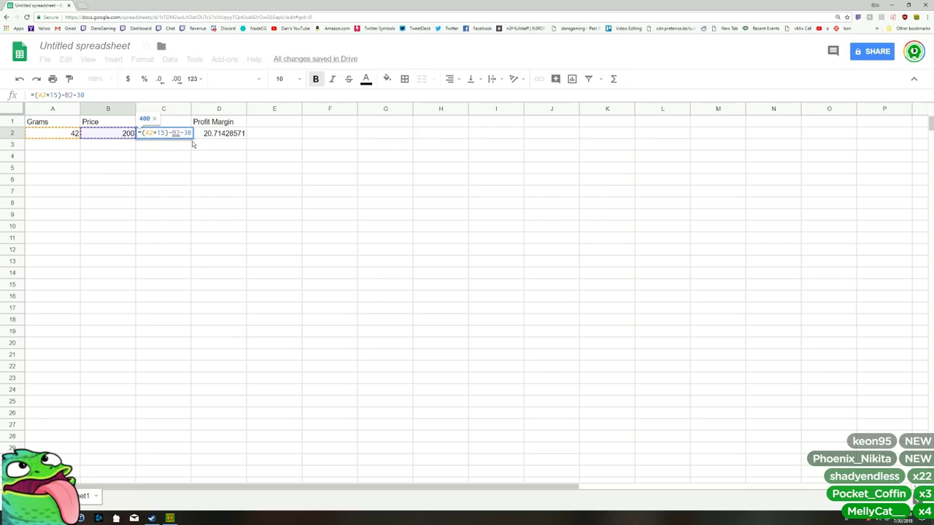
{"action": "key", "text": "Return"}
{"action": "key", "text": "Right"}
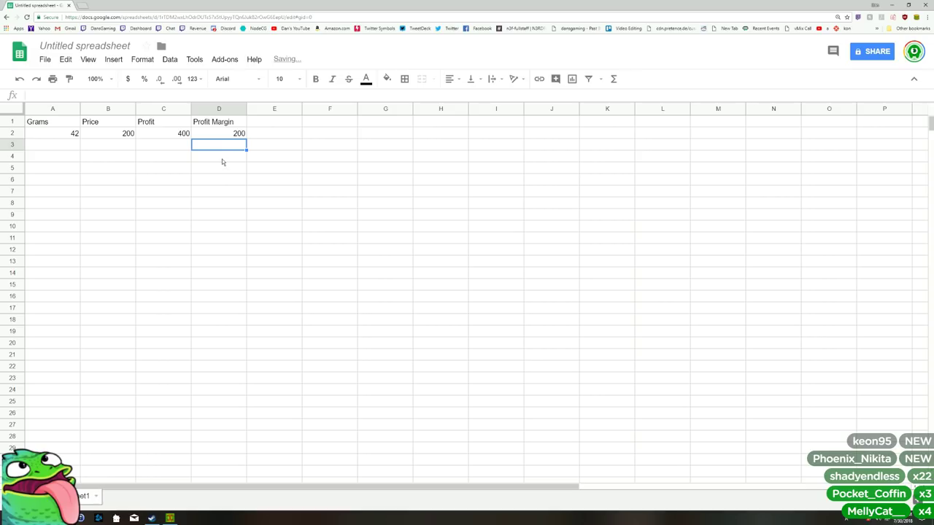
Step: Review the Profit formula in C2 and the Profit Margin formula in D2
{"action": "left_click", "coordinate": [232, 135]}
{"action": "double_click", "coordinate": [232, 135]}
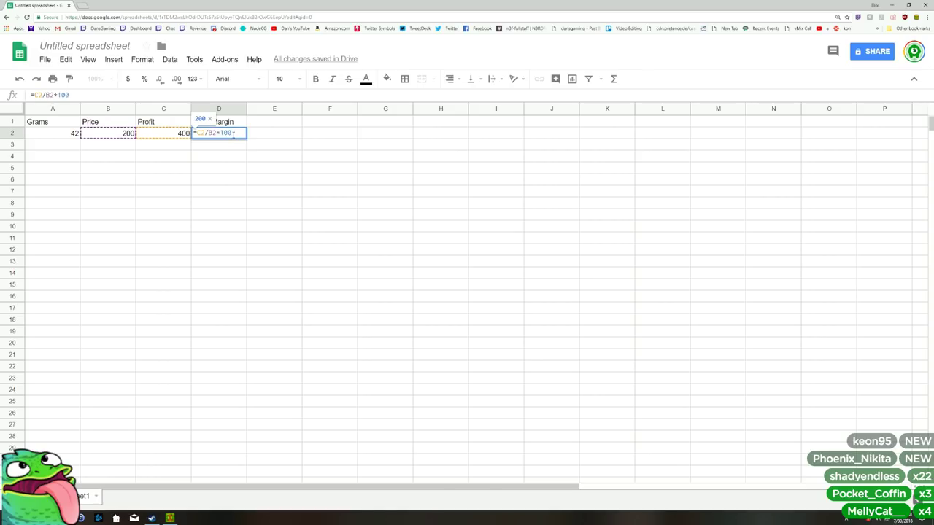
{"action": "key", "text": "Return"}
{"action": "left_click", "coordinate": [170, 149]}
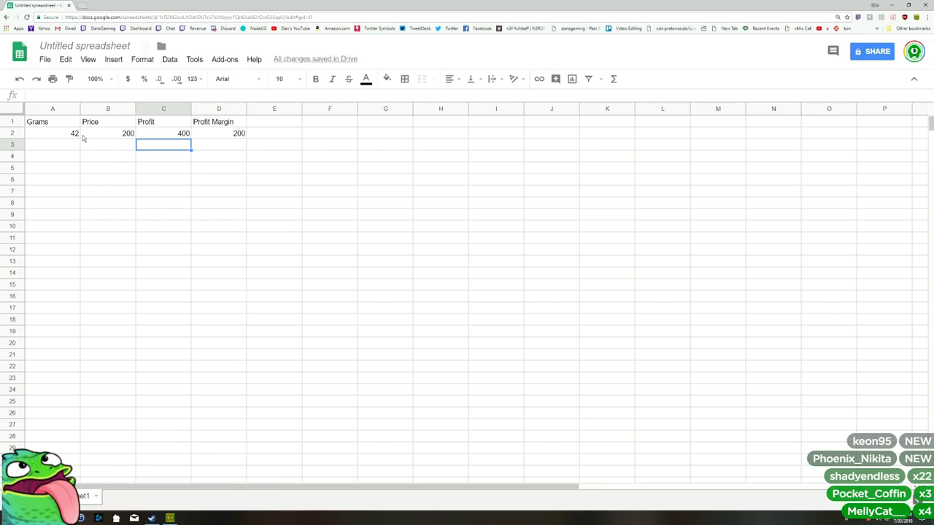
{"action": "double_click", "coordinate": [173, 135]}
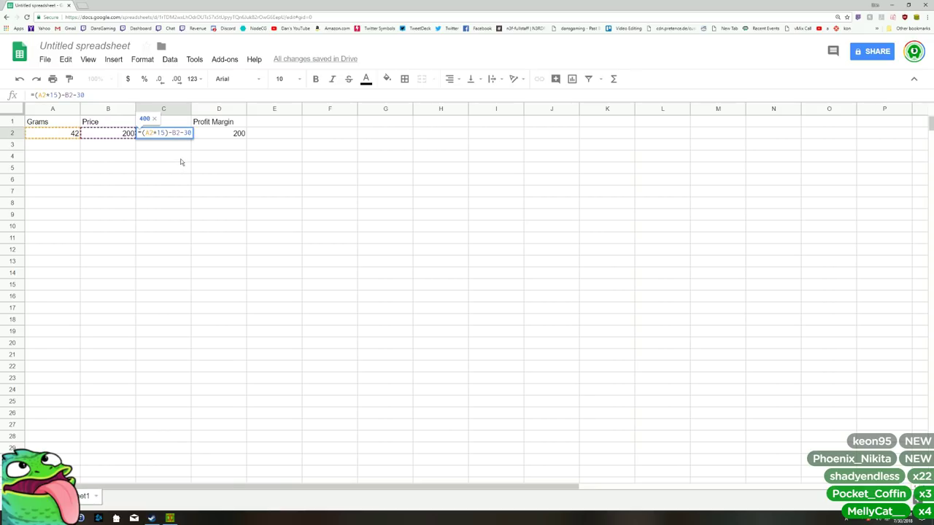
{"action": "left_click", "coordinate": [176, 149]}
{"action": "double_click", "coordinate": [167, 135]}
{"action": "key", "text": "Return"}
{"action": "left_click", "coordinate": [175, 134]}
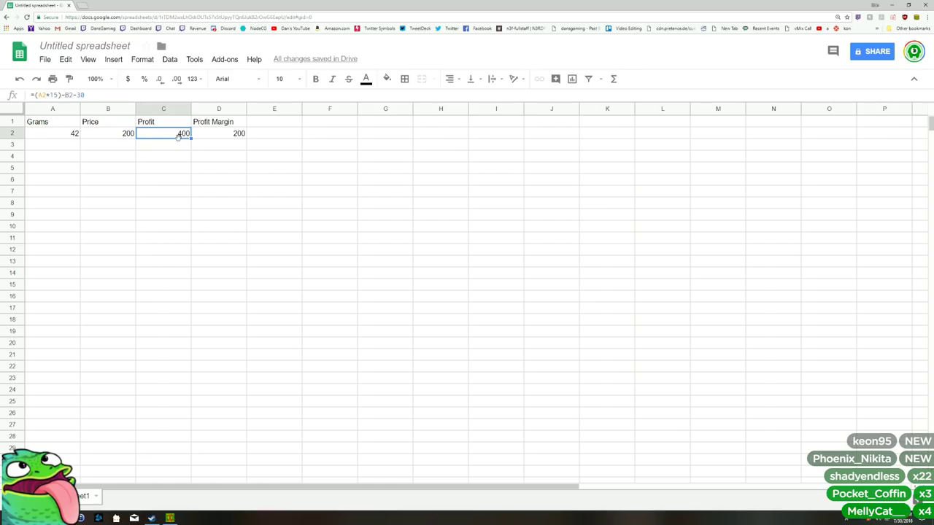
{"action": "left_click", "coordinate": [178, 146]}
{"action": "left_click", "coordinate": [177, 138]}
{"action": "left_click", "coordinate": [209, 138]}
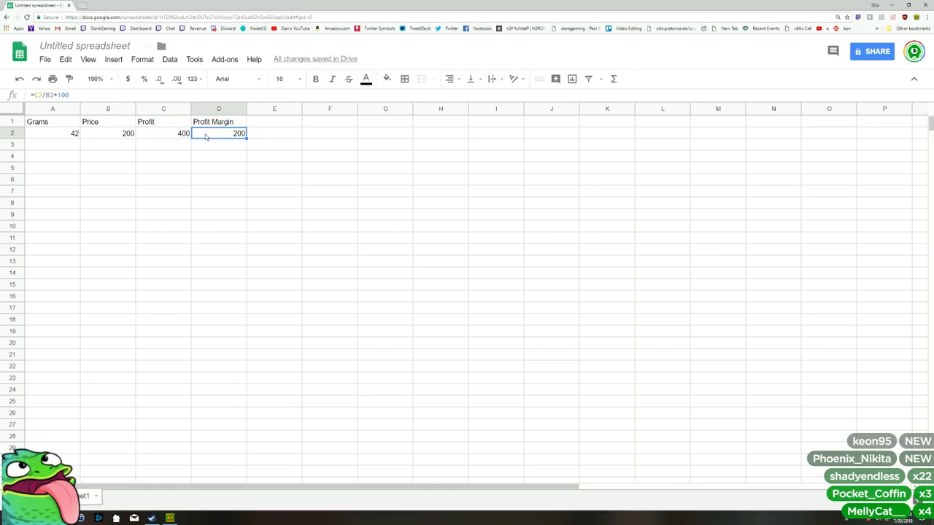
{"action": "left_click", "coordinate": [267, 122]}
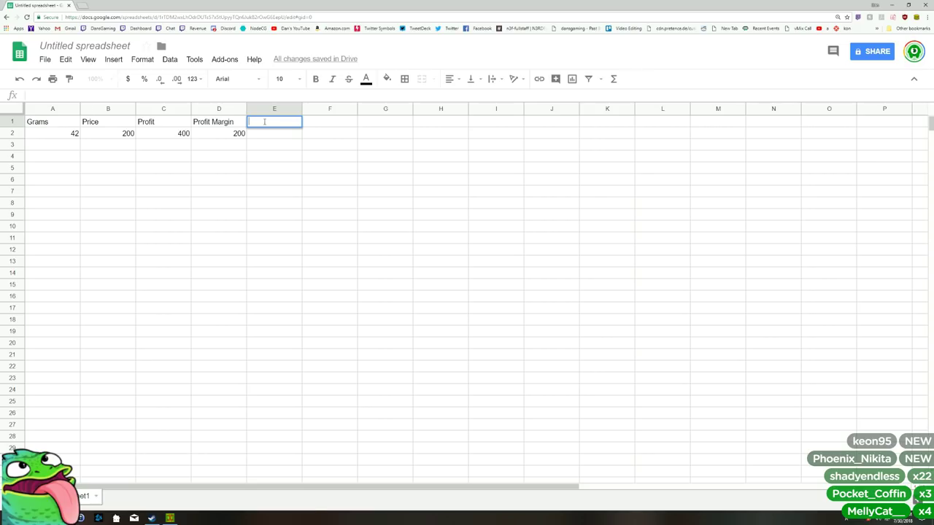
Step: Switch to Weed Shop 2 and look over the pots in the grow room and the front shop counter
{"action": "left_click", "coordinate": [168, 518]}
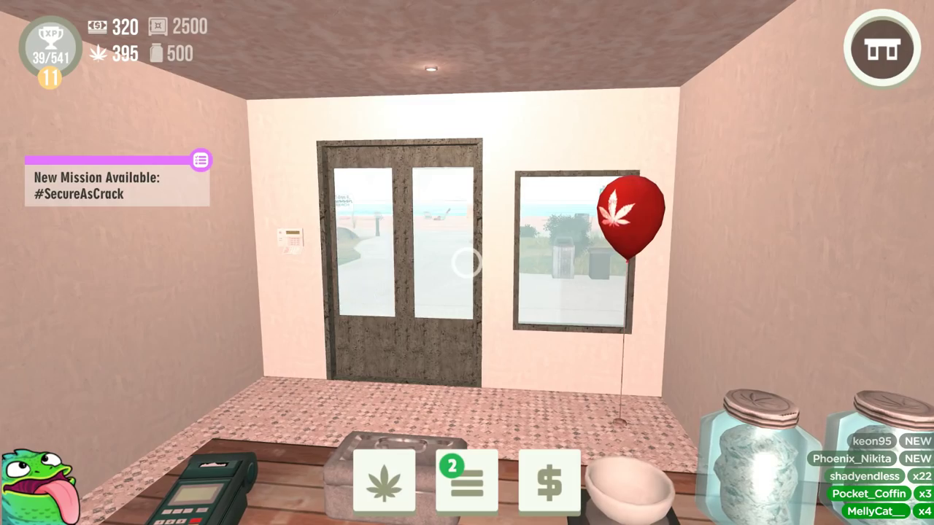
{"action": "key", "text": "Escape"}
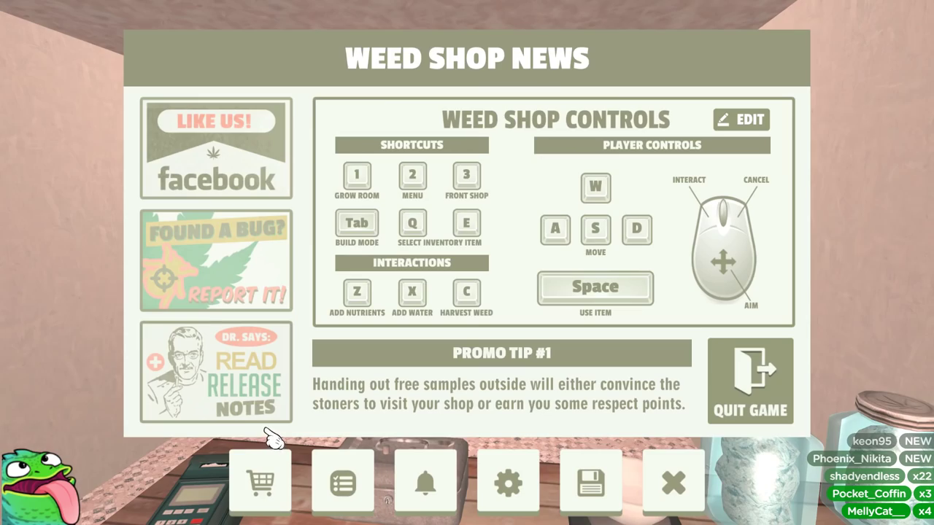
{"action": "key", "text": "Escape"}
{"action": "key", "text": "d"}
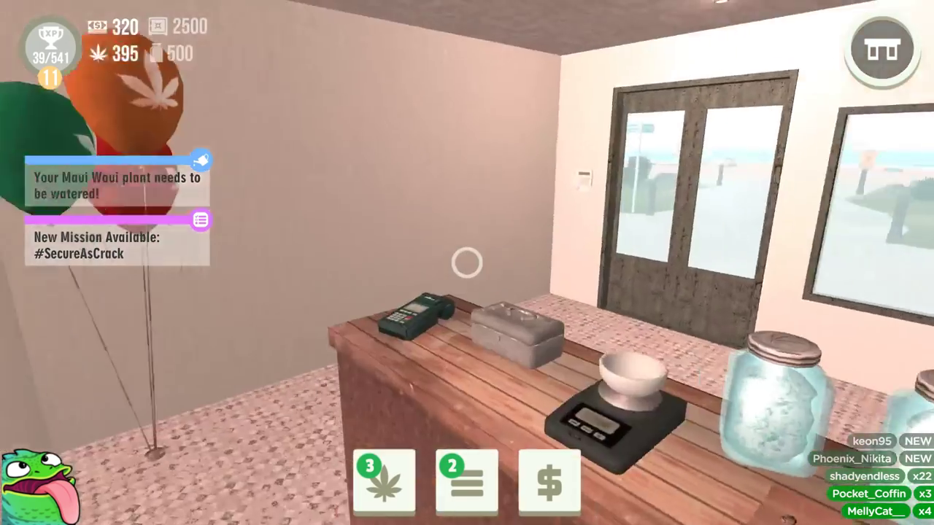
{"action": "key", "text": "w"}
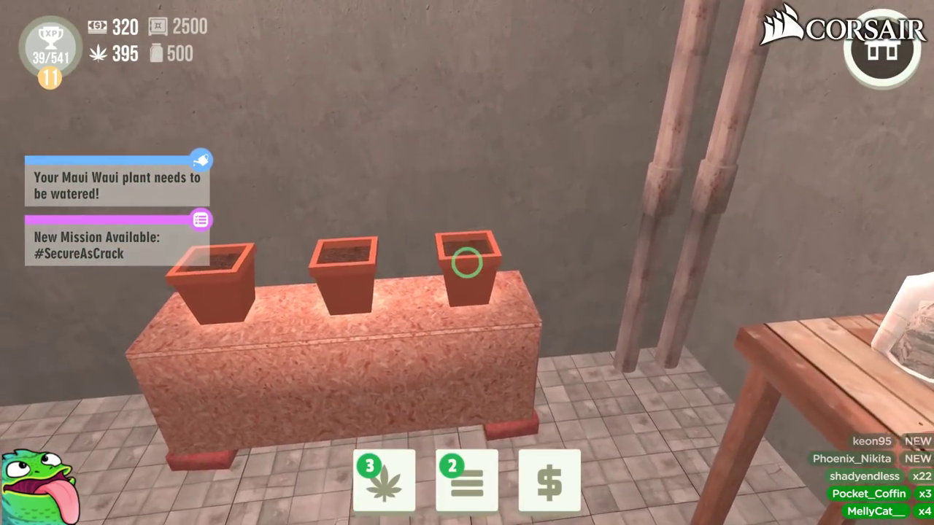
{"action": "left_click", "coordinate": [467, 264]}
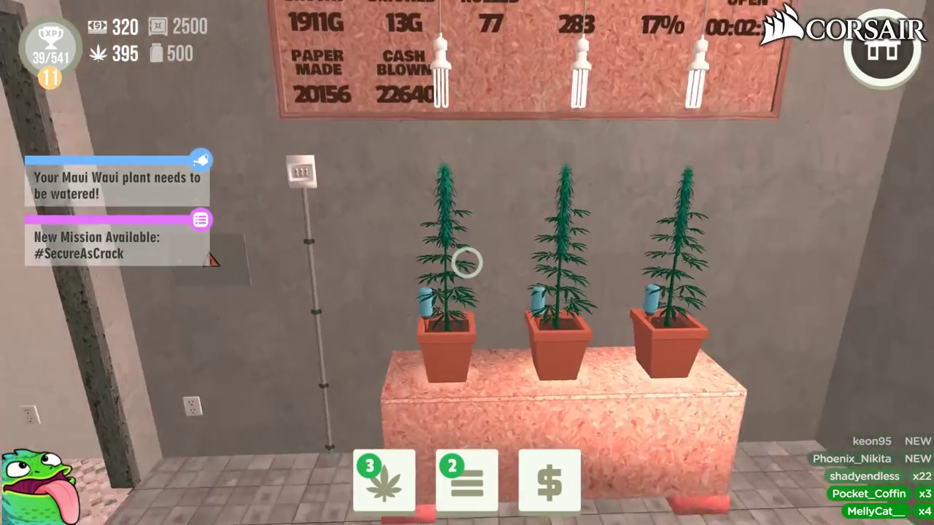
{"action": "key", "text": "w"}
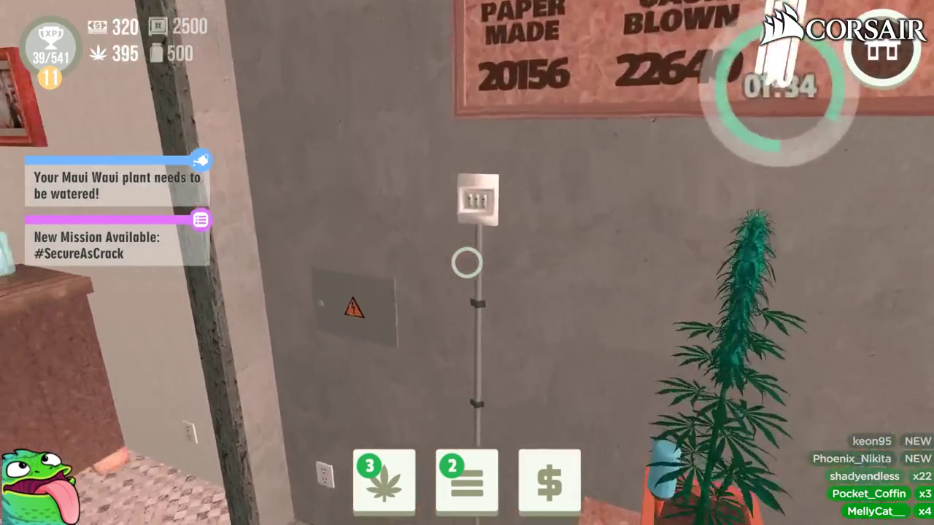
{"action": "key", "text": "w"}
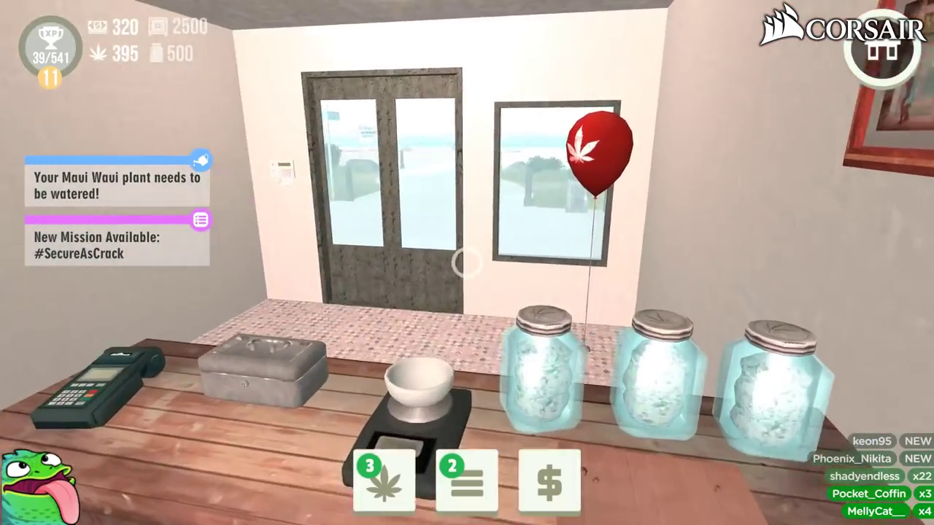
{"action": "key", "text": "w"}
{"action": "key", "text": "w"}
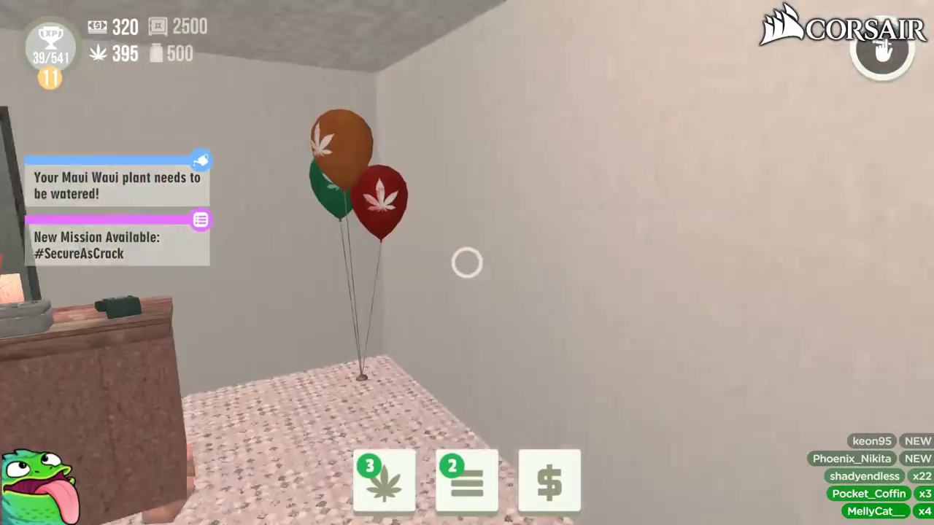
Step: Water the three Maui Waui plants in the grow room and return to the shop counter
{"action": "key", "text": "w"}
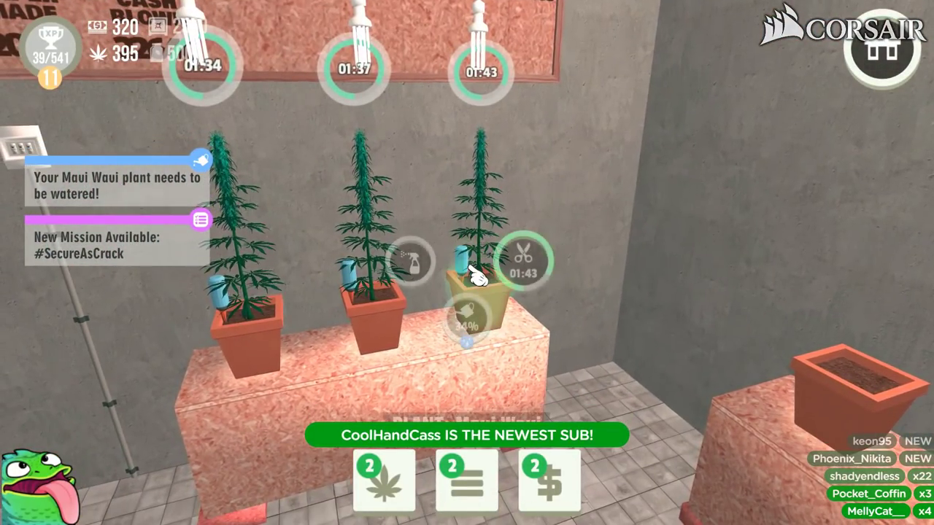
{"action": "left_click", "coordinate": [472, 269]}
{"action": "key", "text": "a"}
{"action": "left_click", "coordinate": [472, 270]}
{"action": "key", "text": "d"}
{"action": "left_click", "coordinate": [472, 269]}
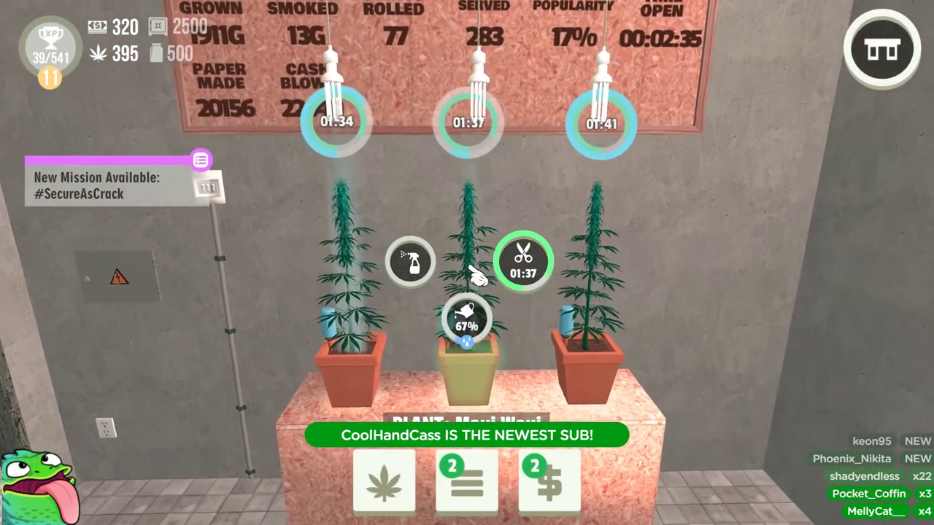
{"action": "key", "text": "s"}
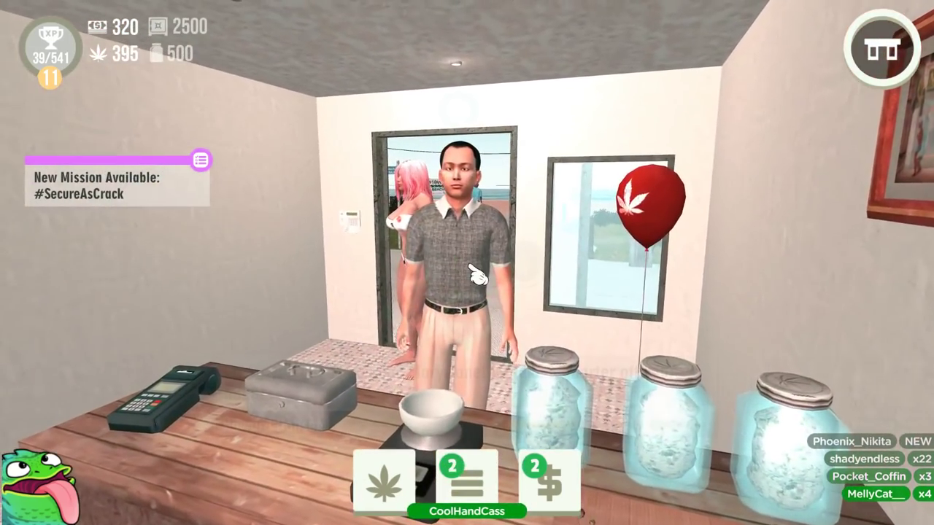
{"action": "key", "text": "s"}
{"action": "key", "text": "s"}
{"action": "key", "text": "w"}
Step: Switch back to the Google Sheets spreadsheet and subtract another 50 in the Profit formula in C2, making it =(A2*15)-B2-30-50
{"action": "key", "text": "alt+Tab"}
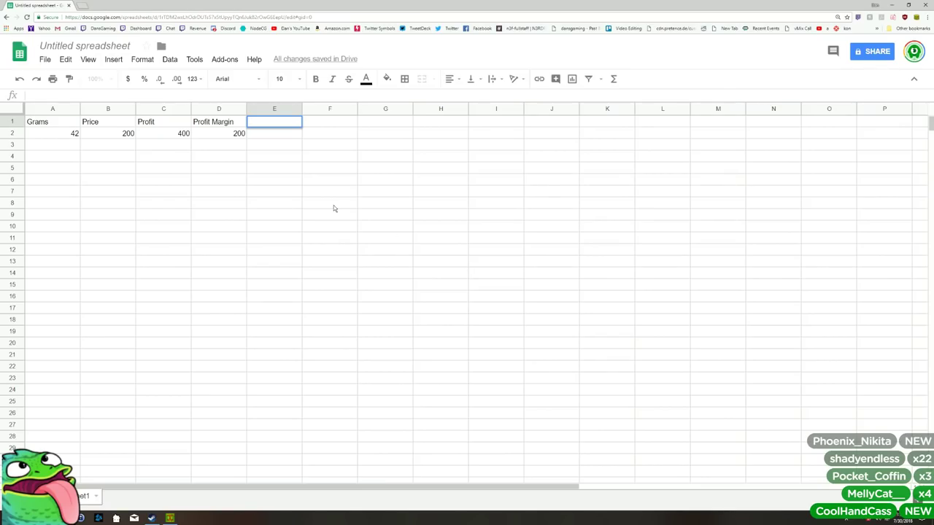
{"action": "double_click", "coordinate": [172, 123]}
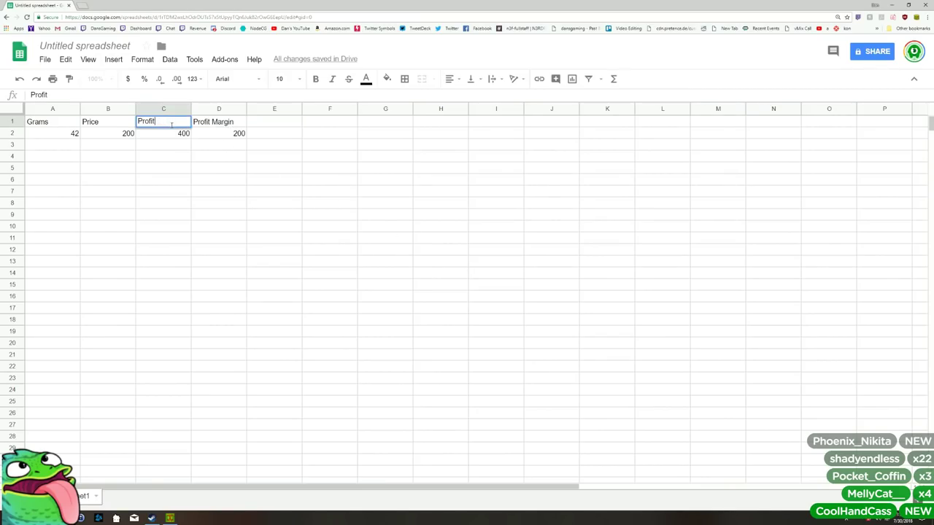
{"action": "double_click", "coordinate": [183, 134]}
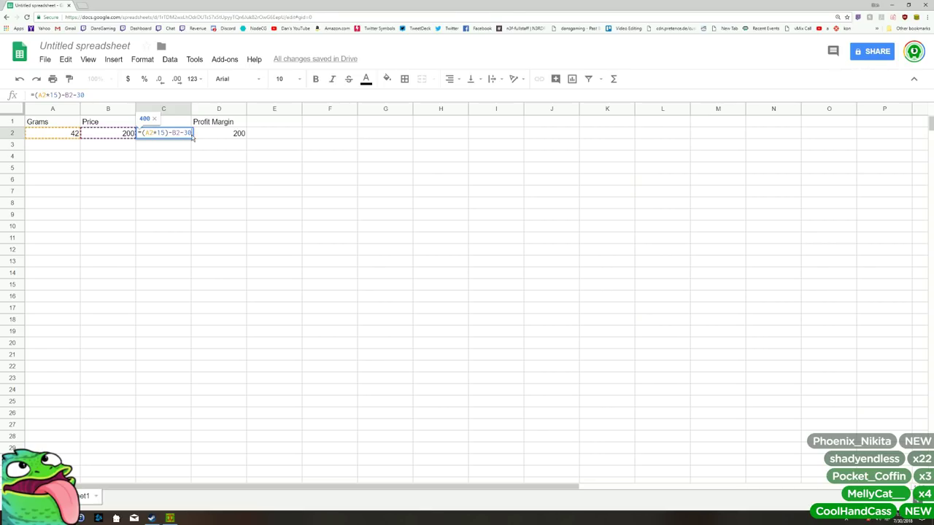
{"action": "type", "text": "-50"}
{"action": "key", "text": "Return"}
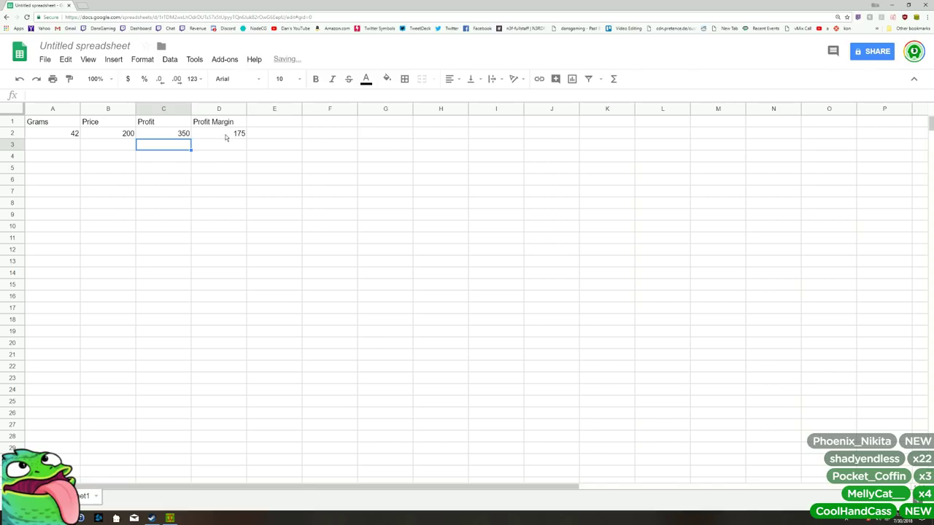
Step: Check the Profit Margin formula in cell D2 without changing it
{"action": "left_click", "coordinate": [226, 135]}
{"action": "double_click", "coordinate": [226, 135]}
{"action": "key", "text": "Return"}
{"action": "right_click", "coordinate": [229, 134]}
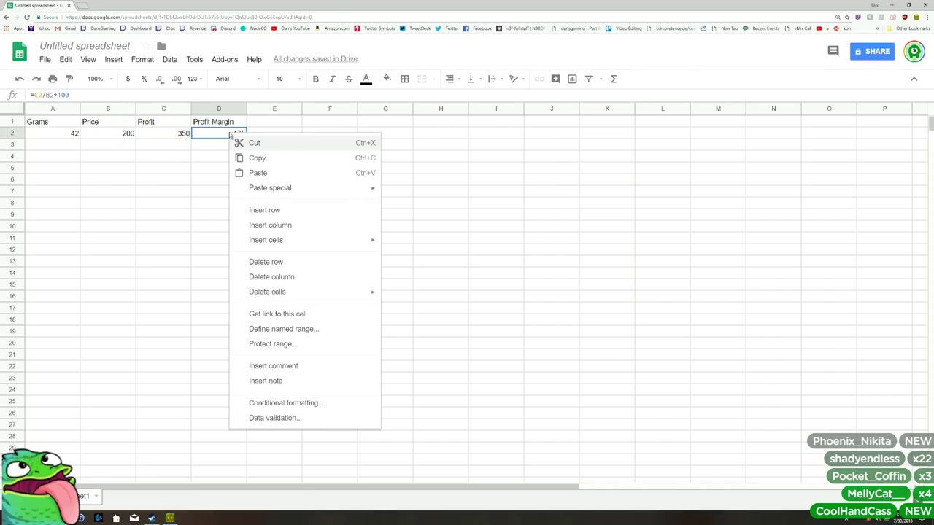
{"action": "left_click", "coordinate": [189, 183]}
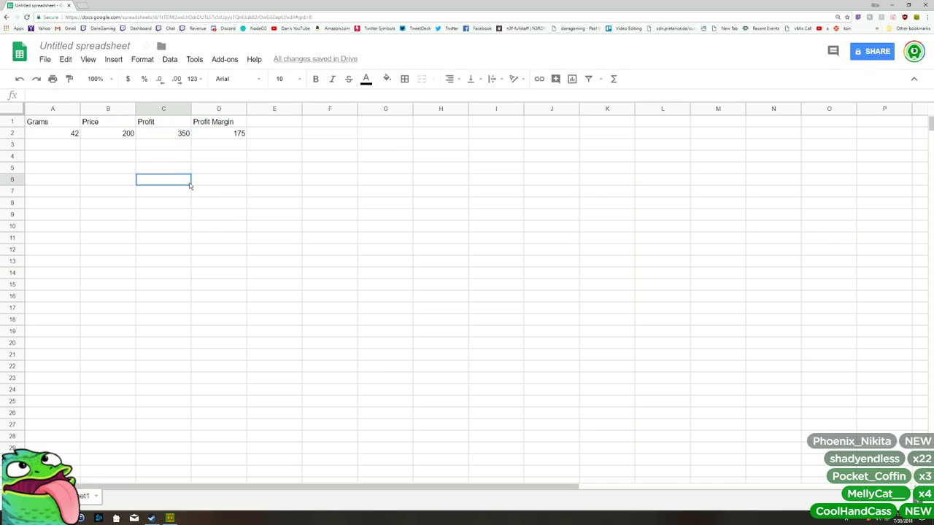
Step: Review the grams, price and profit margin entries in row 2 of the spreadsheet
{"action": "left_click", "coordinate": [235, 137]}
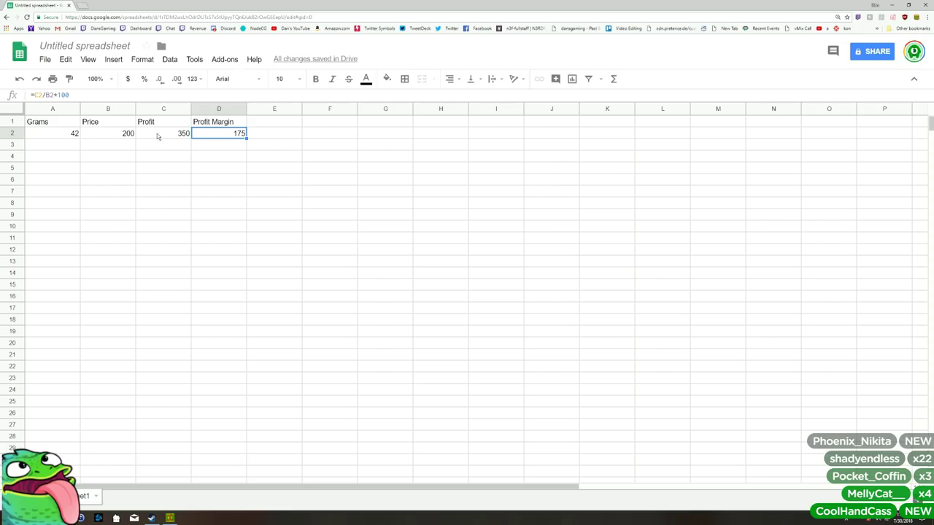
{"action": "left_click", "coordinate": [73, 138]}
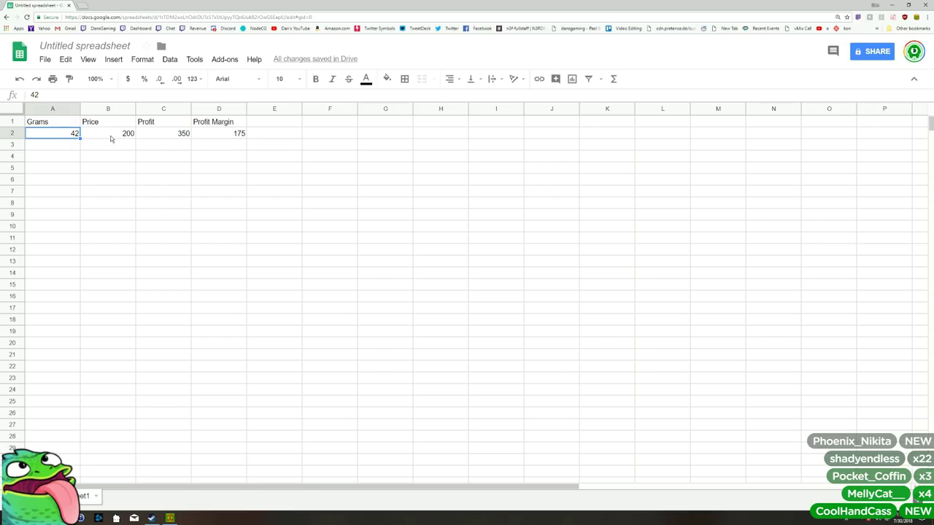
{"action": "left_click", "coordinate": [110, 138]}
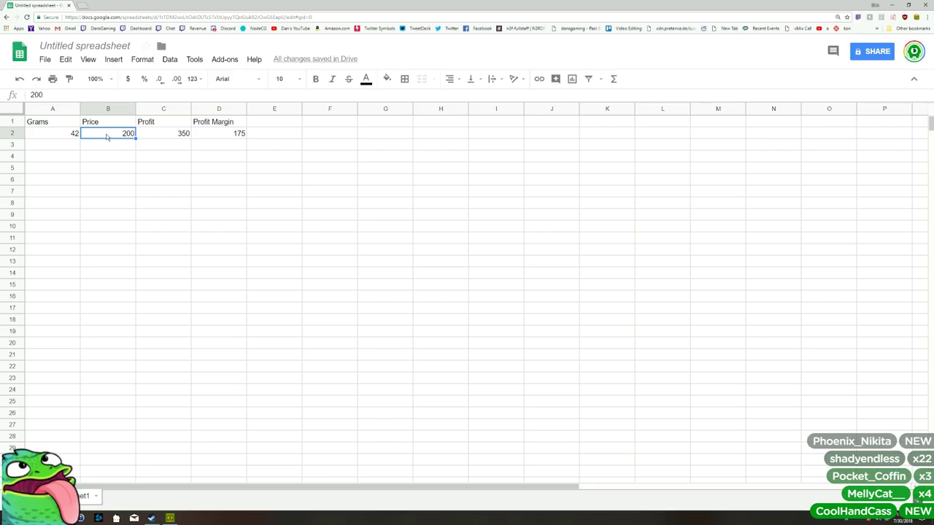
{"action": "left_click", "coordinate": [221, 136]}
{"action": "left_click", "coordinate": [278, 134]}
Step: Add a Profit/minute column header in cell E1
{"action": "left_click", "coordinate": [271, 126]}
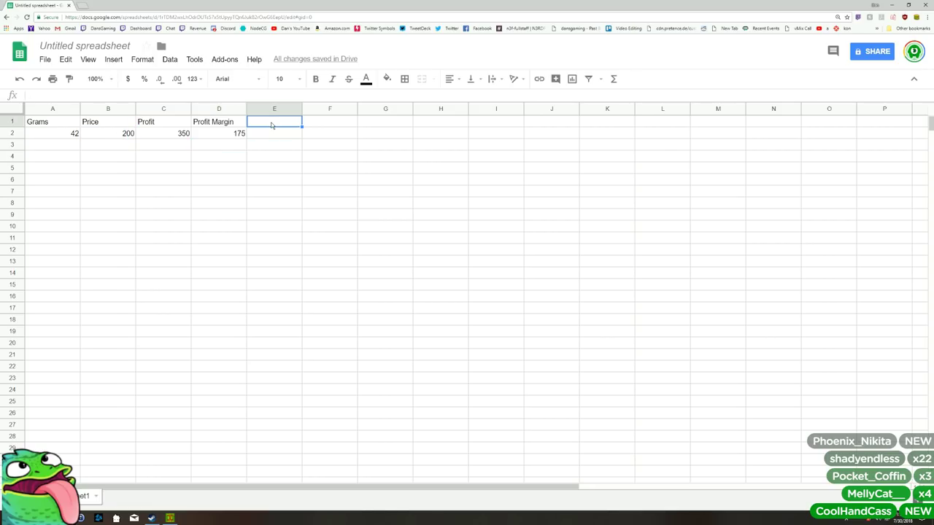
{"action": "double_click", "coordinate": [272, 123]}
{"action": "type", "text": "Profit"}
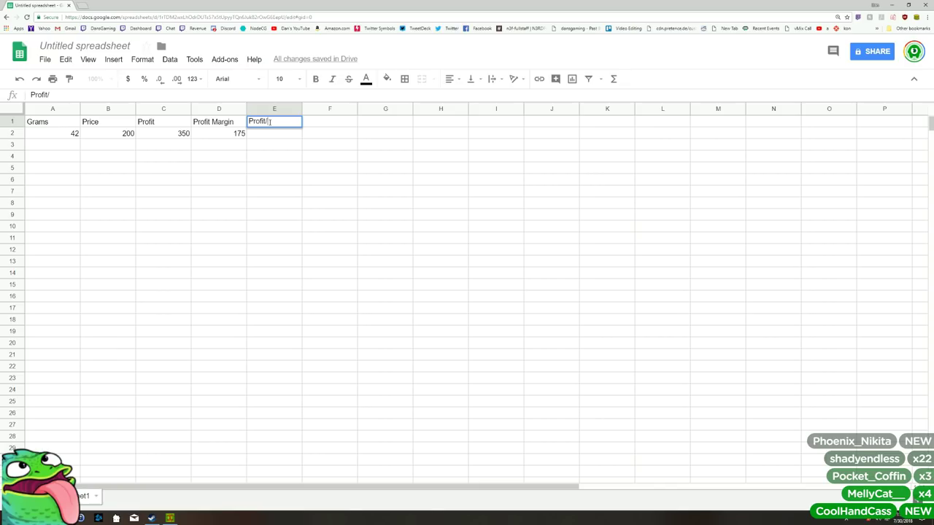
{"action": "type", "text": "/seco"}
{"action": "key", "text": "BackSpace"}
{"action": "key", "text": "BackSpace"}
{"action": "type", "text": "minteute"}
{"action": "key", "text": "Return"}
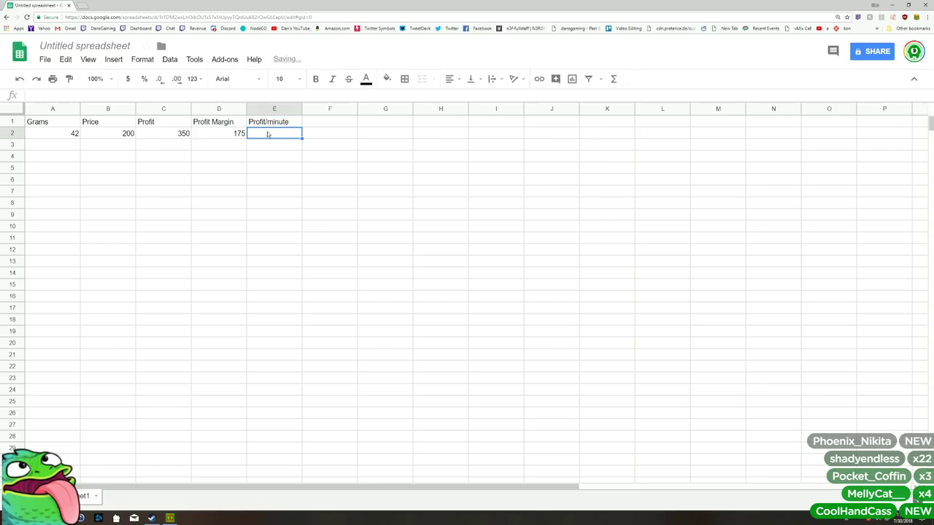
Step: Calculate profit per minute in E2 by dividing the Profit cell by 10 with the formula =C2/10
{"action": "left_click", "coordinate": [180, 137]}
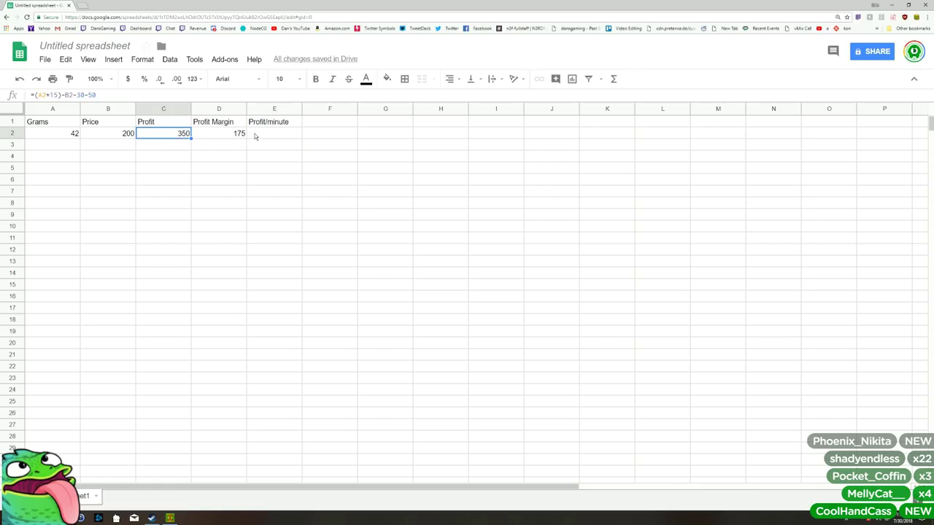
{"action": "left_click", "coordinate": [257, 137]}
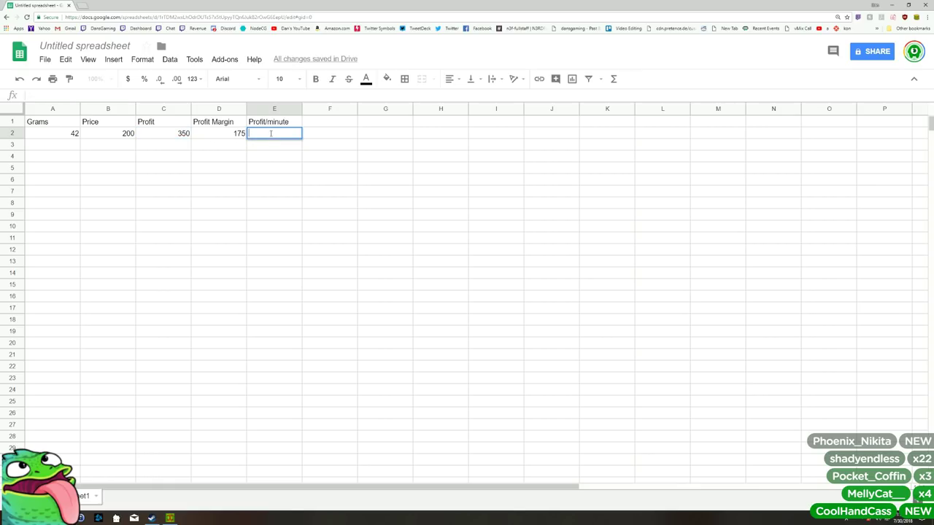
{"action": "type", "text": "="}
{"action": "left_click", "coordinate": [184, 136]}
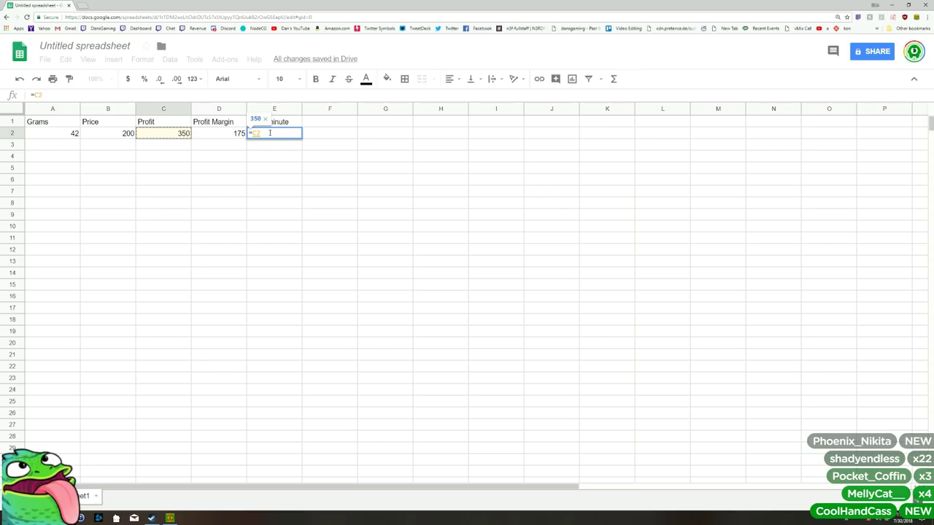
{"action": "type", "text": "/"}
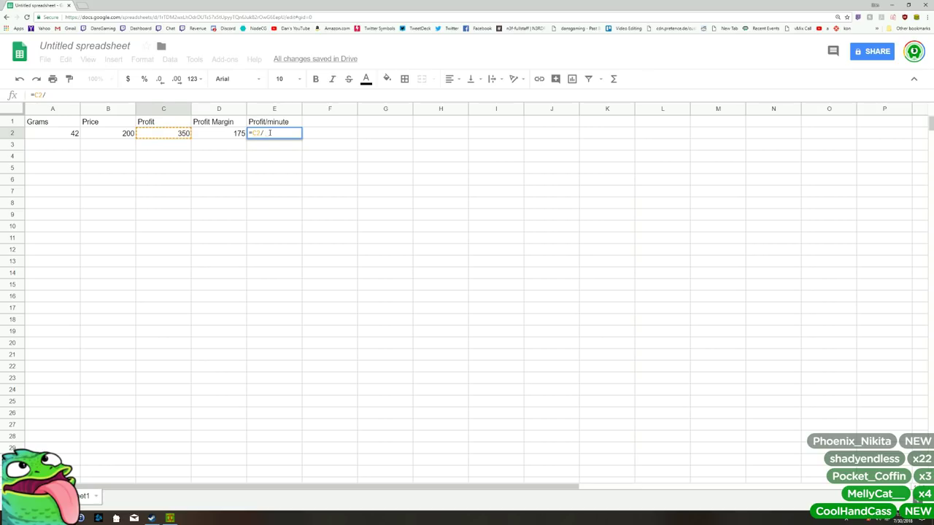
{"action": "type", "text": "10"}
{"action": "key", "text": "Return"}
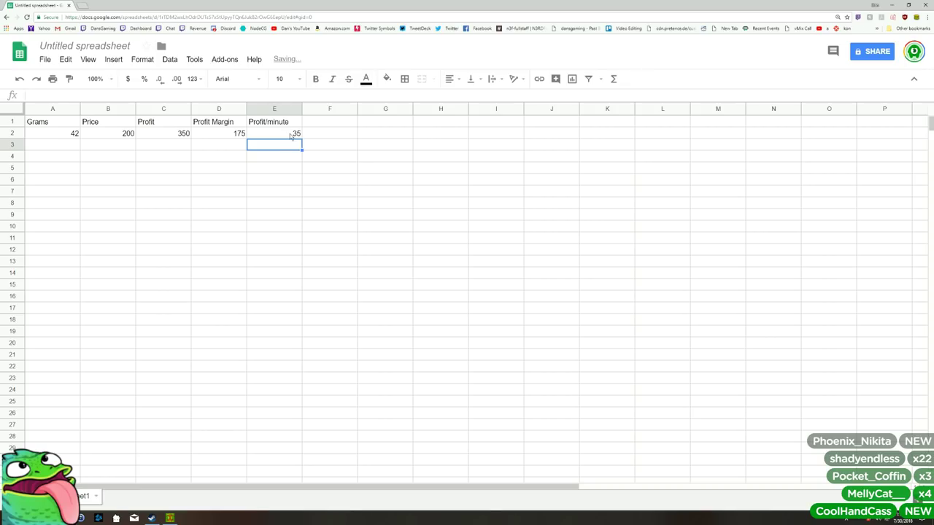
{"action": "left_click", "coordinate": [290, 136]}
{"action": "left_click", "coordinate": [323, 139]}
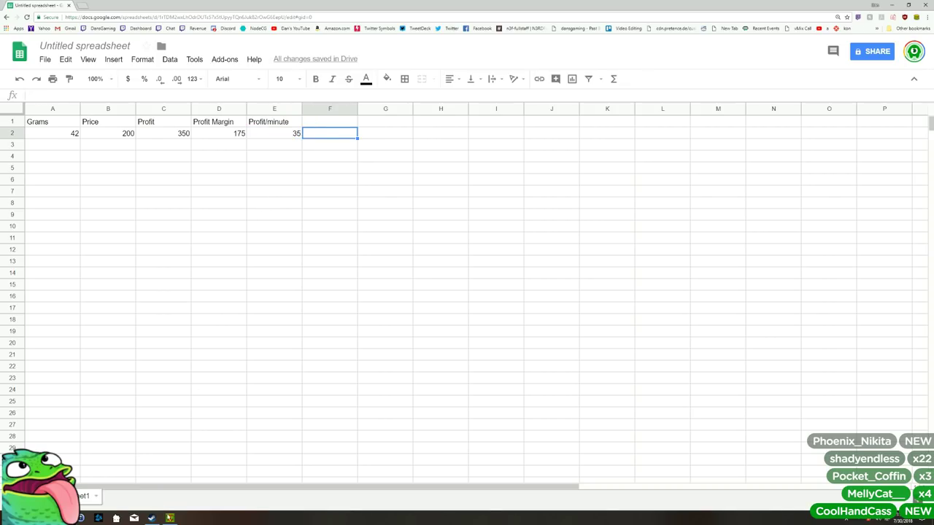
Step: Switch to Weed Shop 2 and look over the front shop, the street outside and the empty pots in the grow room
{"action": "left_click", "coordinate": [170, 517]}
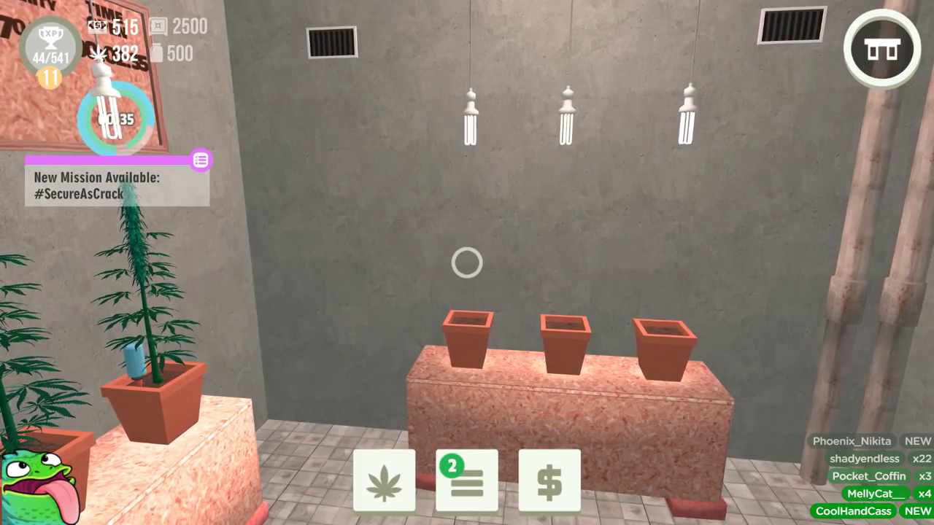
{"action": "key", "text": "Escape"}
{"action": "key", "text": "Escape"}
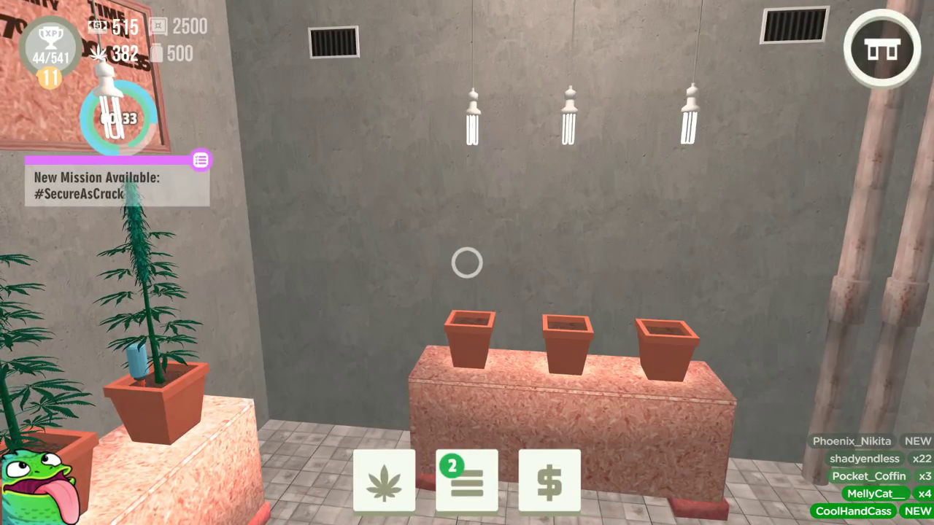
{"action": "key", "text": "w"}
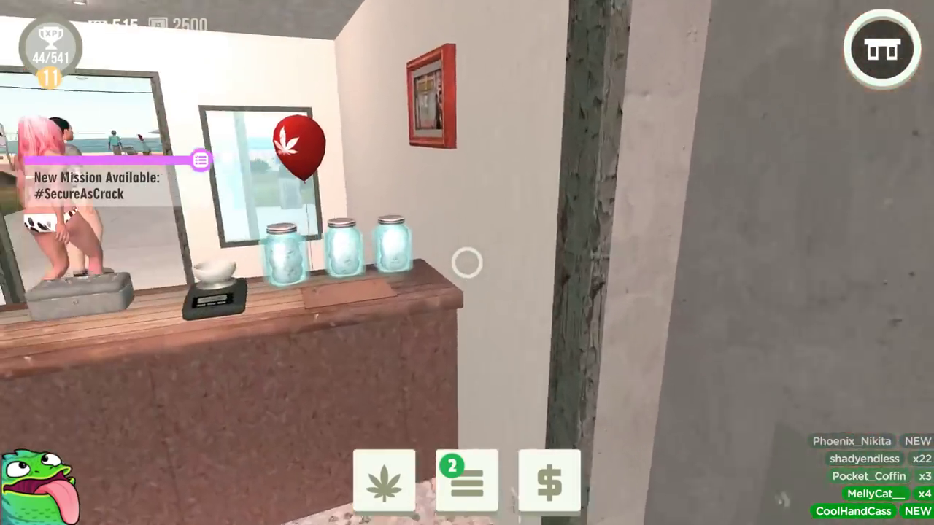
{"action": "key", "text": "a"}
{"action": "key", "text": "w"}
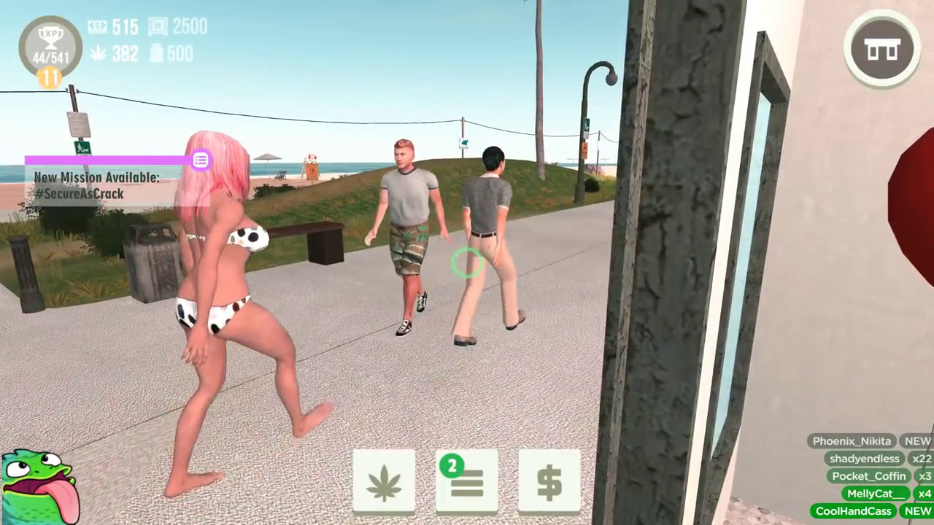
{"action": "key", "text": "w"}
{"action": "key", "text": "w"}
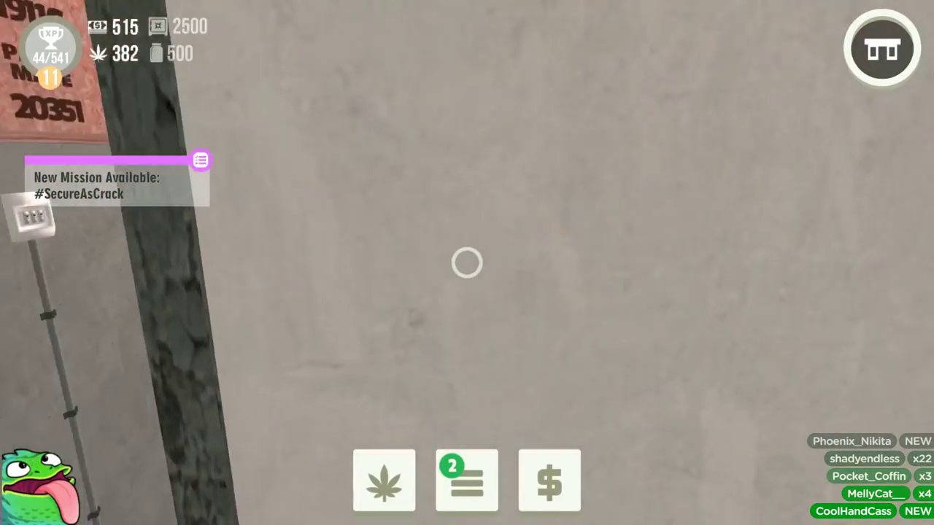
{"action": "key", "text": "w"}
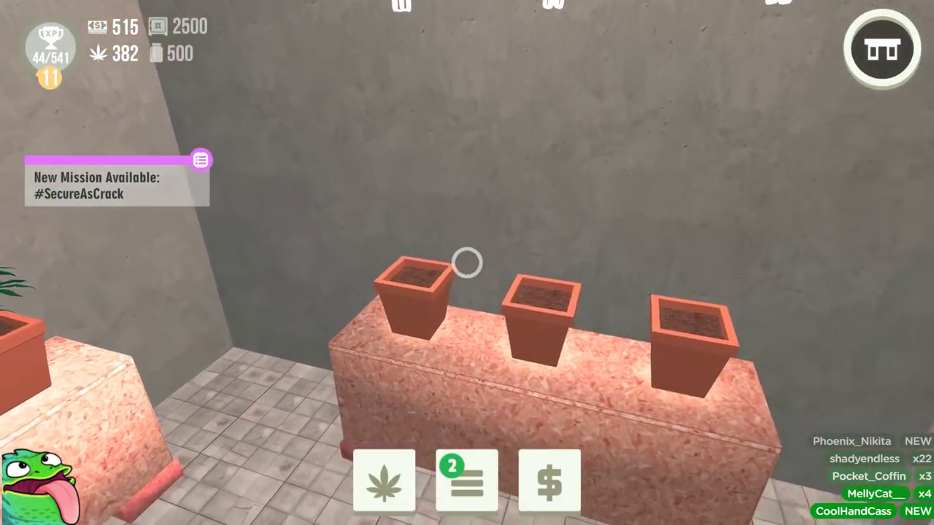
{"action": "left_click", "coordinate": [467, 263]}
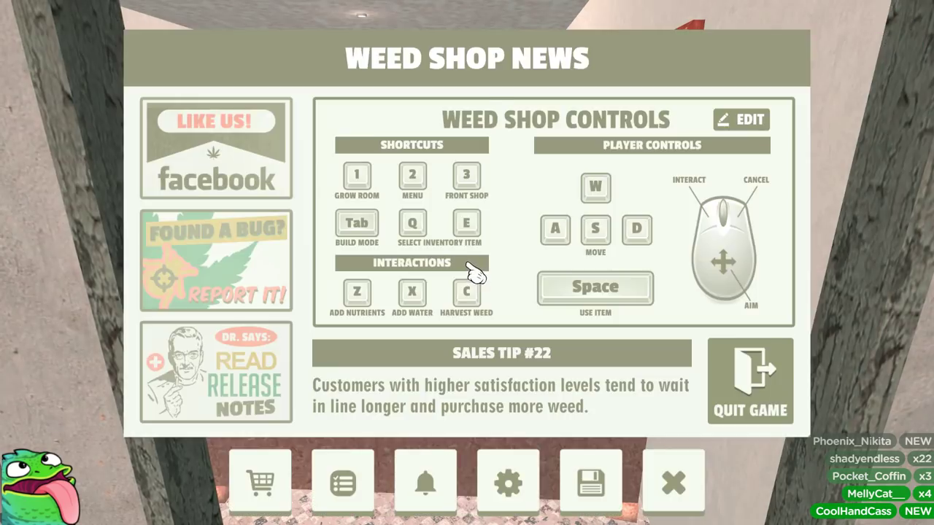
Step: Close the Weed Shop News menu and sell weed to the customer at the shop counter
{"action": "key", "text": "Escape"}
{"action": "left_click", "coordinate": [467, 262]}
{"action": "left_click", "coordinate": [467, 319]}
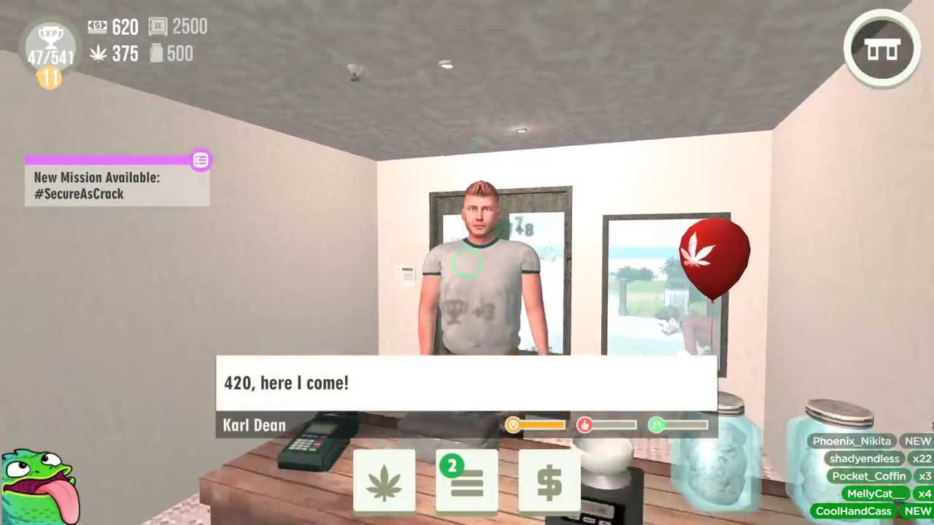
Step: Go out to the shop entrance and swing the stick at the red-dressed person loitering outside
{"action": "key", "text": "w"}
{"action": "left_click", "coordinate": [465, 262]}
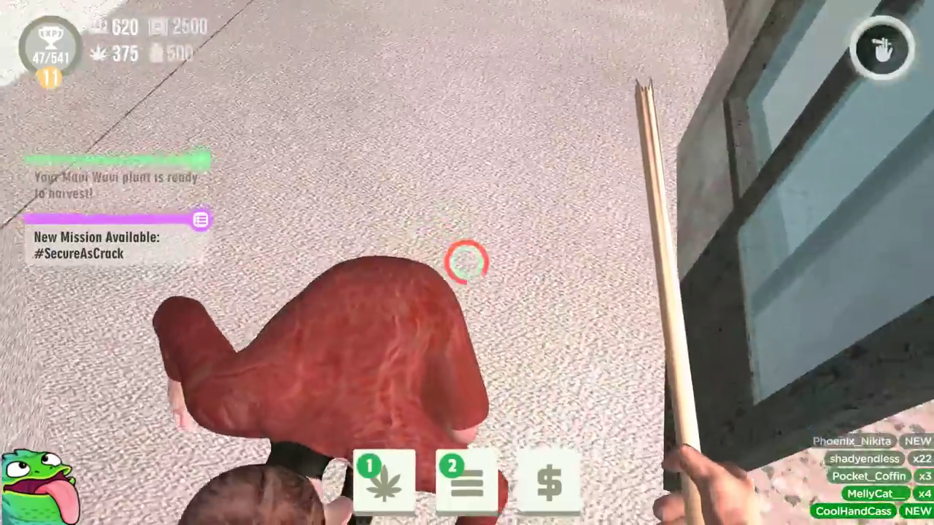
{"action": "left_click", "coordinate": [467, 262]}
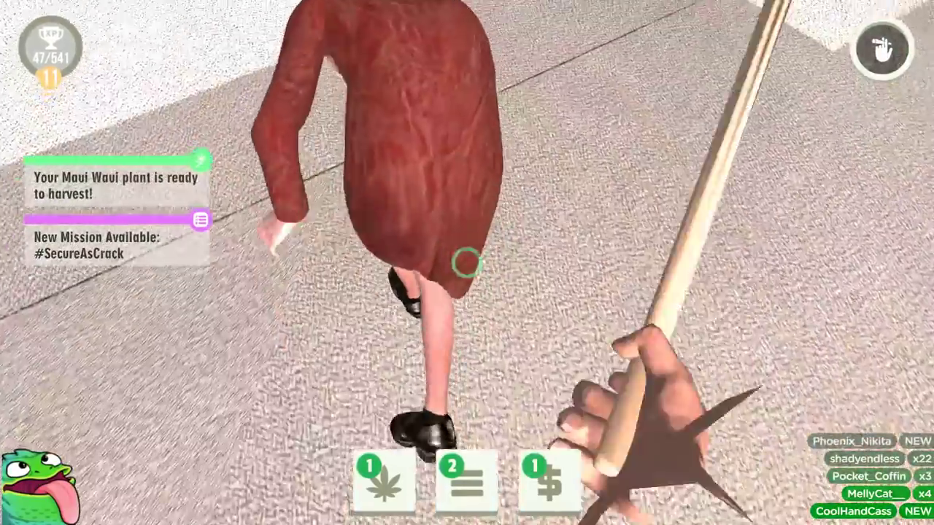
Step: Go back inside the front shop and sell weed to the waiting customers
{"action": "key", "text": "w"}
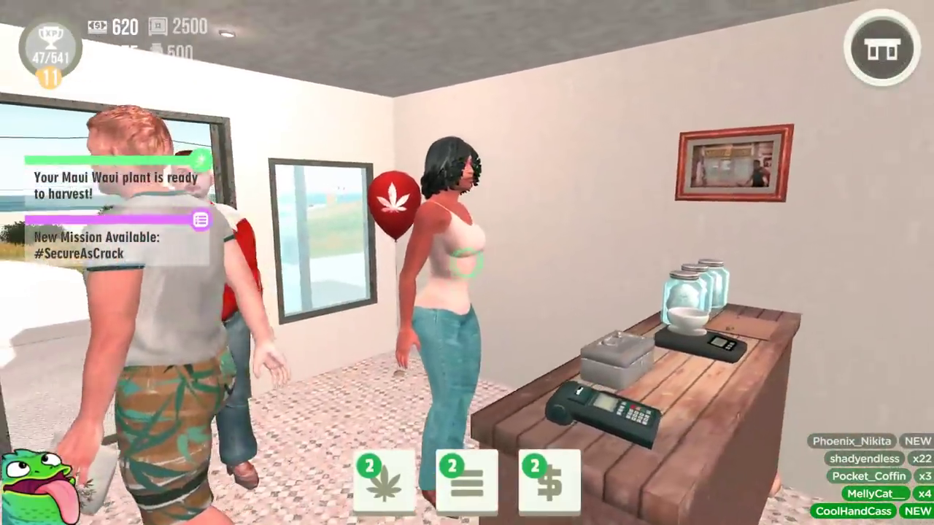
{"action": "left_click", "coordinate": [467, 263]}
{"action": "left_click", "coordinate": [467, 263]}
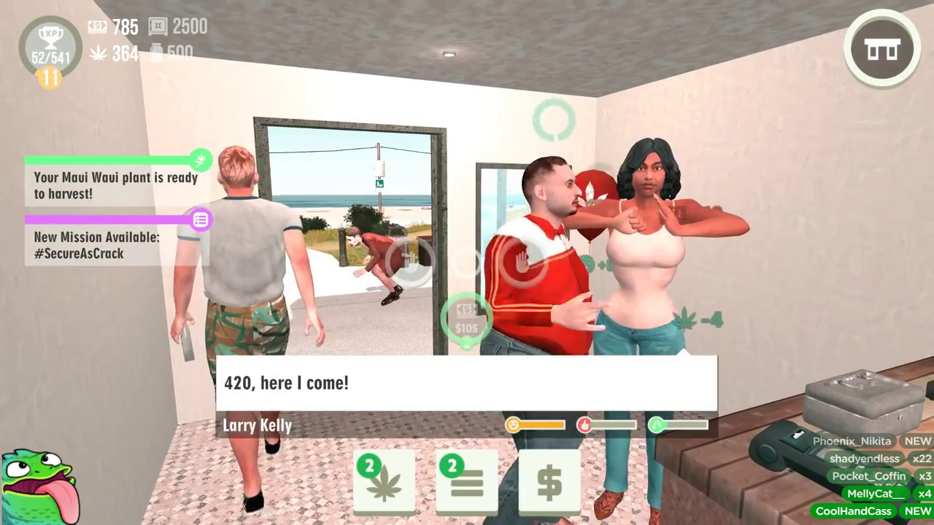
Step: Return to the grow room and look over the three Maui Waui plants
{"action": "key", "text": "w"}
{"action": "key", "text": "w"}
{"action": "key", "text": "w"}
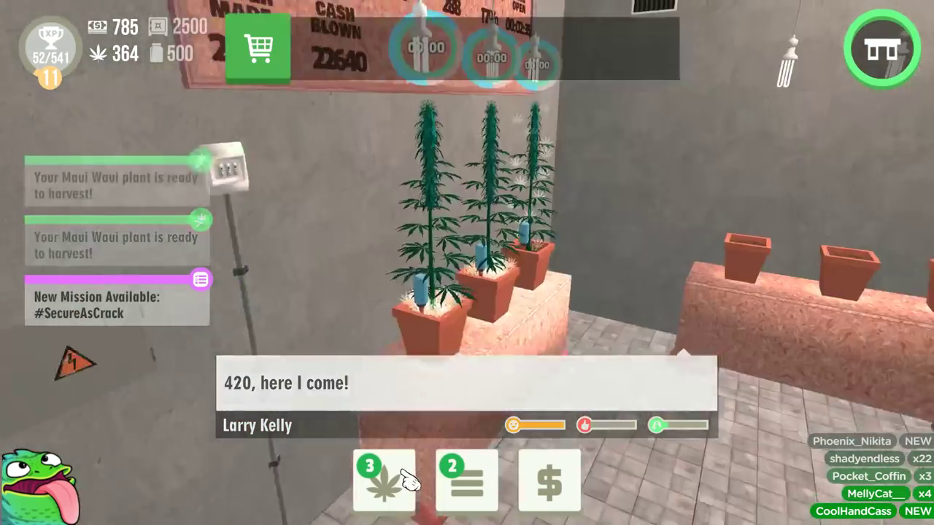
{"action": "key", "text": "Escape"}
{"action": "key", "text": "Escape"}
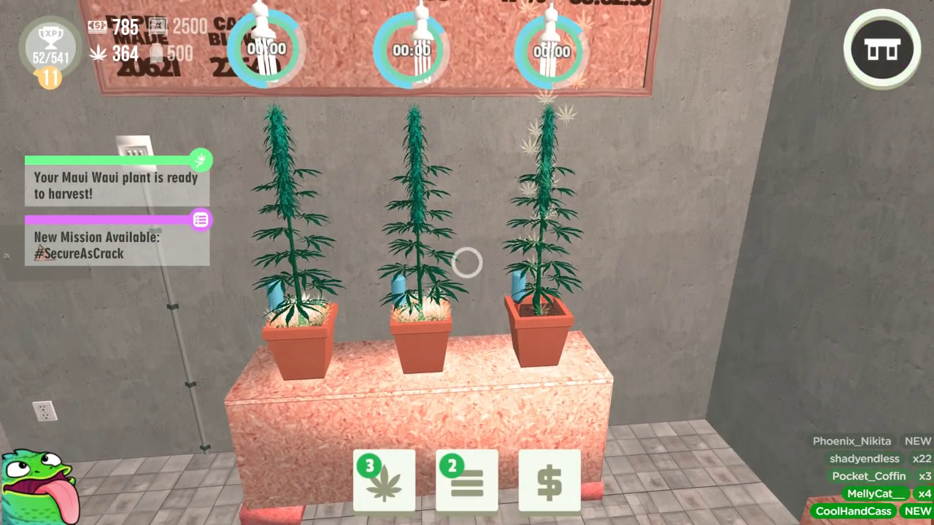
Step: Look up the grams, growing time and price of the Death Star seed in the game's seed shop
{"action": "key", "text": "Escape"}
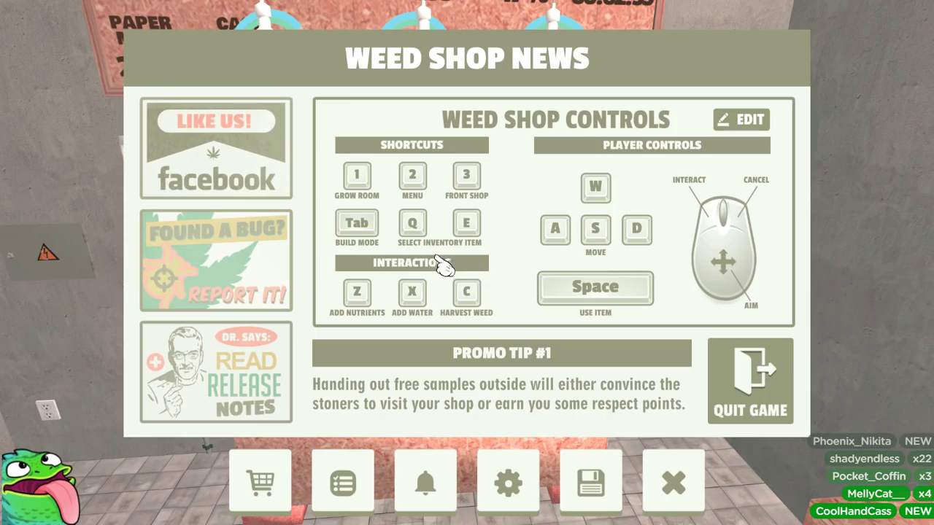
{"action": "left_click", "coordinate": [281, 475]}
{"action": "scroll", "coordinate": [291, 233], "scroll_direction": "down", "scroll_amount": 6}
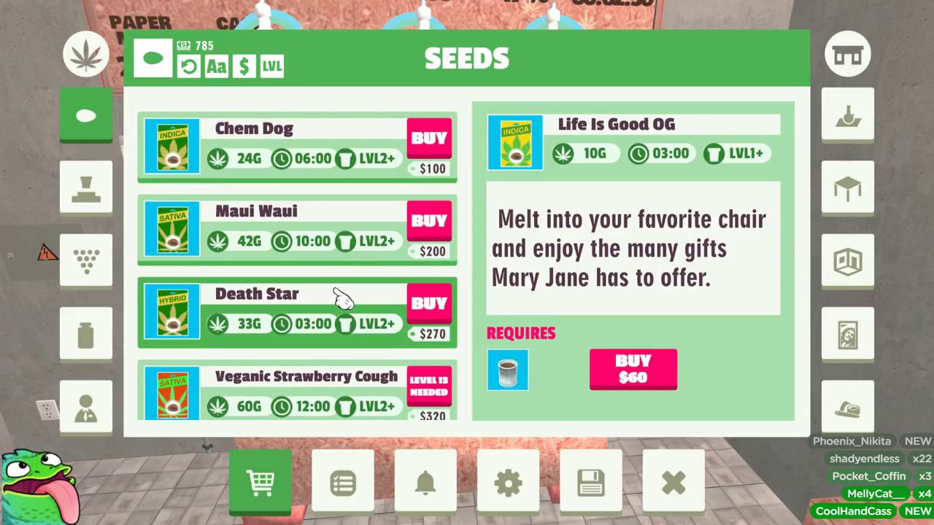
Step: Switch back to the Google Sheets spreadsheet, duplicate row 2 into row 3, and set its grams to 33 and price to 270
{"action": "key", "text": "alt+Tab"}
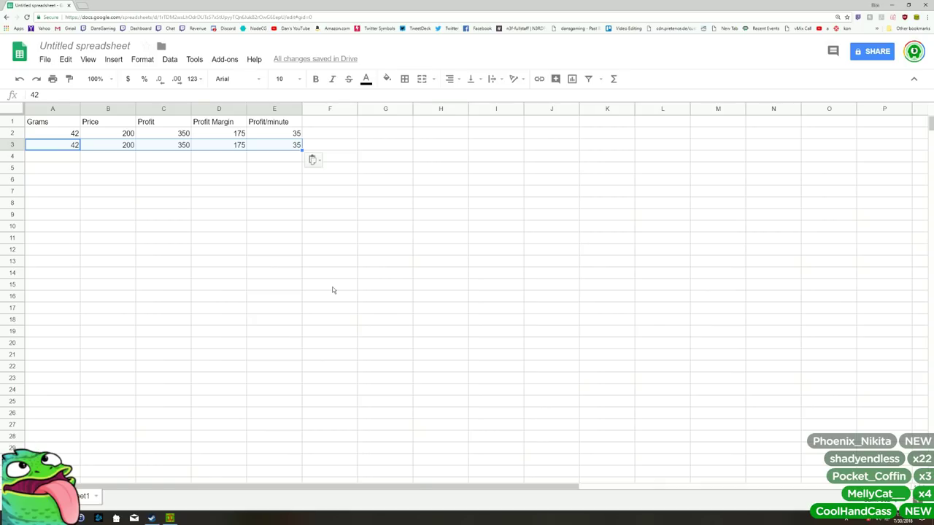
{"action": "left_click", "coordinate": [76, 146]}
{"action": "type", "text": "33"}
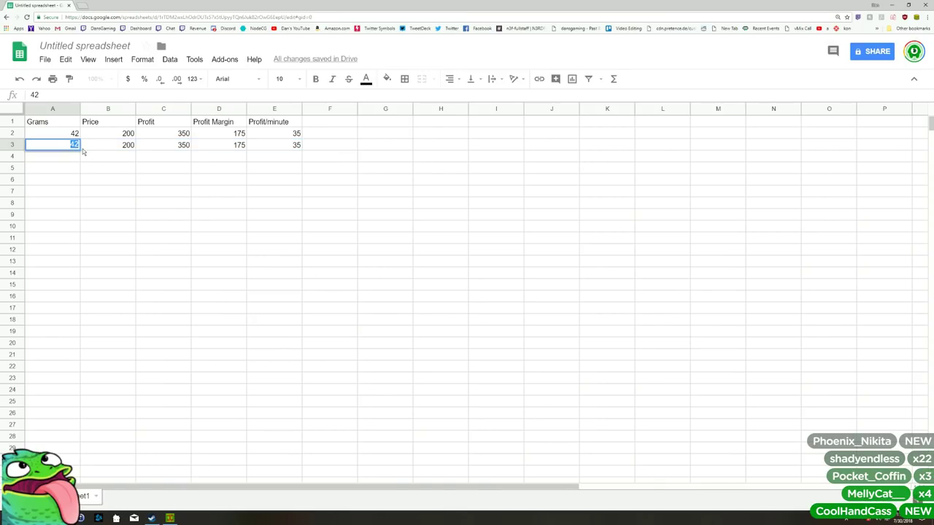
{"action": "left_click", "coordinate": [115, 146]}
{"action": "double_click", "coordinate": [128, 144]}
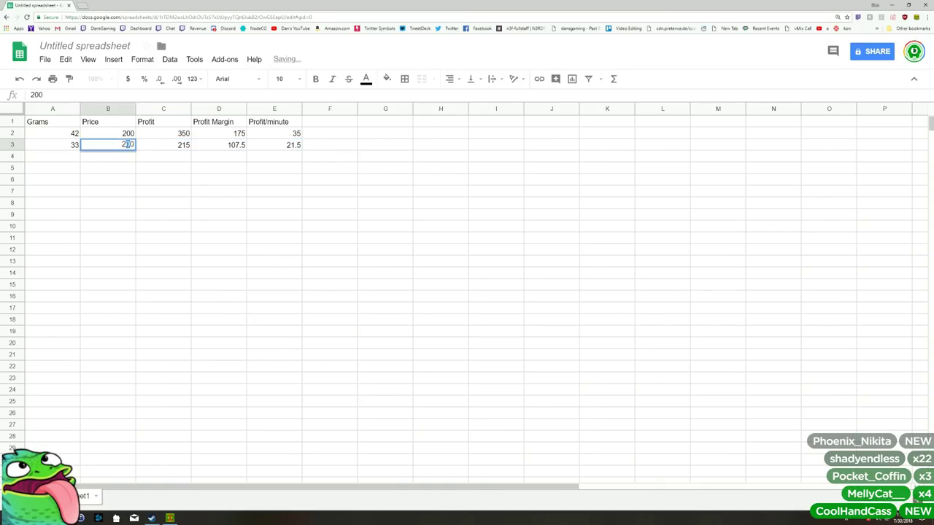
{"action": "key", "text": "BackSpace"}
{"action": "type", "text": "7"}
Step: Check the Profit/minute formula in E3 and compare row 3's profit and profit margin with row 2
{"action": "left_click", "coordinate": [283, 148]}
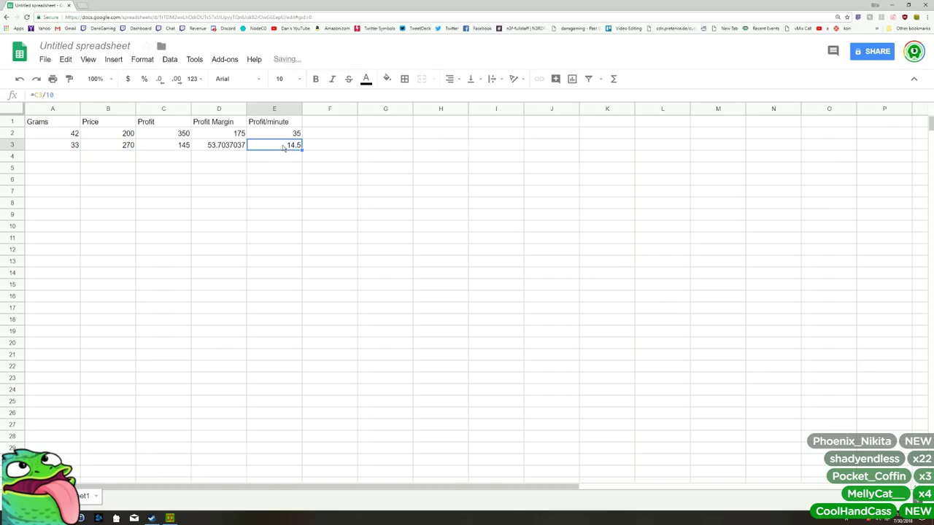
{"action": "left_click", "coordinate": [255, 170]}
{"action": "left_click", "coordinate": [276, 159]}
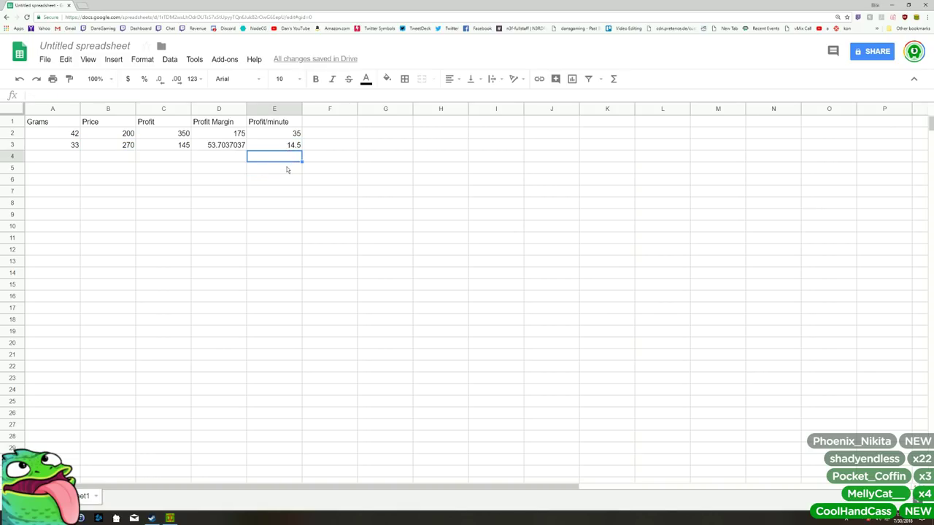
{"action": "left_click", "coordinate": [224, 157]}
{"action": "left_click", "coordinate": [169, 156]}
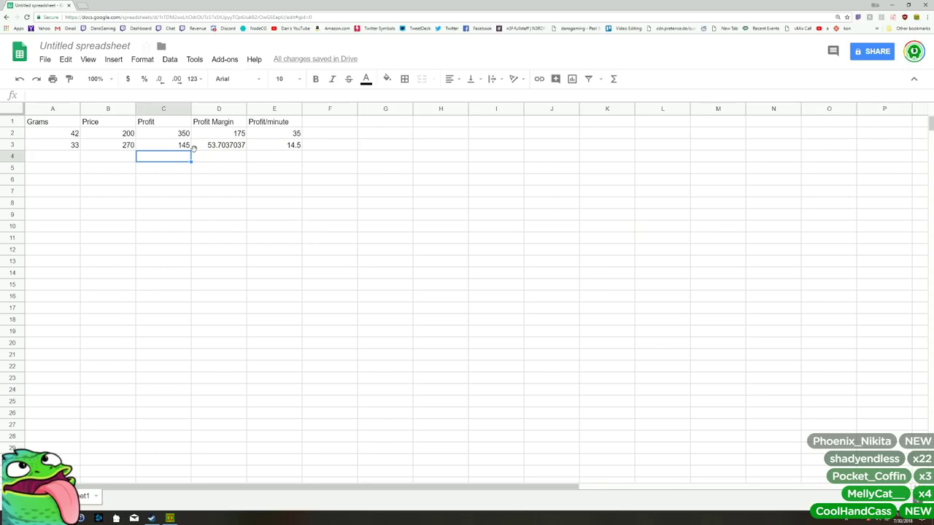
{"action": "left_click", "coordinate": [221, 146]}
{"action": "left_click", "coordinate": [221, 156]}
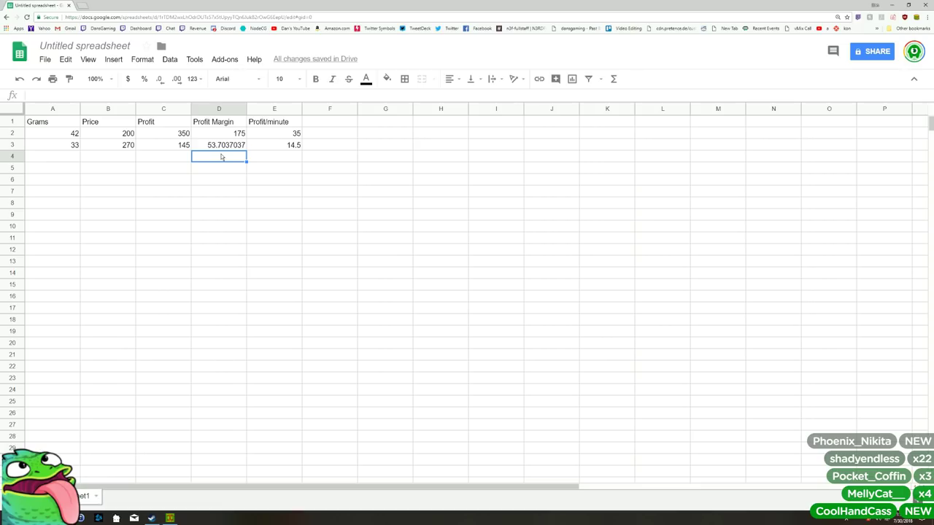
Step: Check the formulas in rows 2 and 3, and change the Profit/minute formula in E3 to =C3/3
{"action": "left_click", "coordinate": [274, 150]}
{"action": "key", "text": "Return"}
{"action": "key", "text": "Return"}
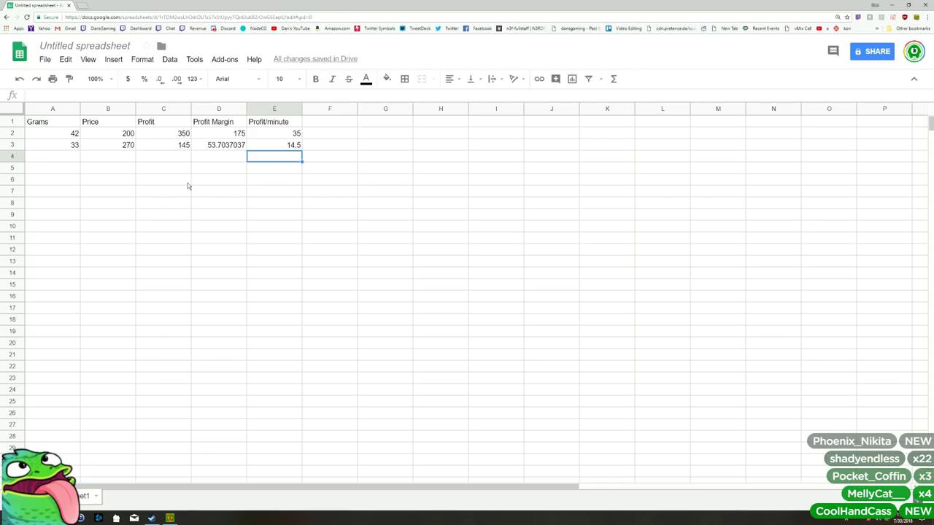
{"action": "left_click", "coordinate": [267, 136]}
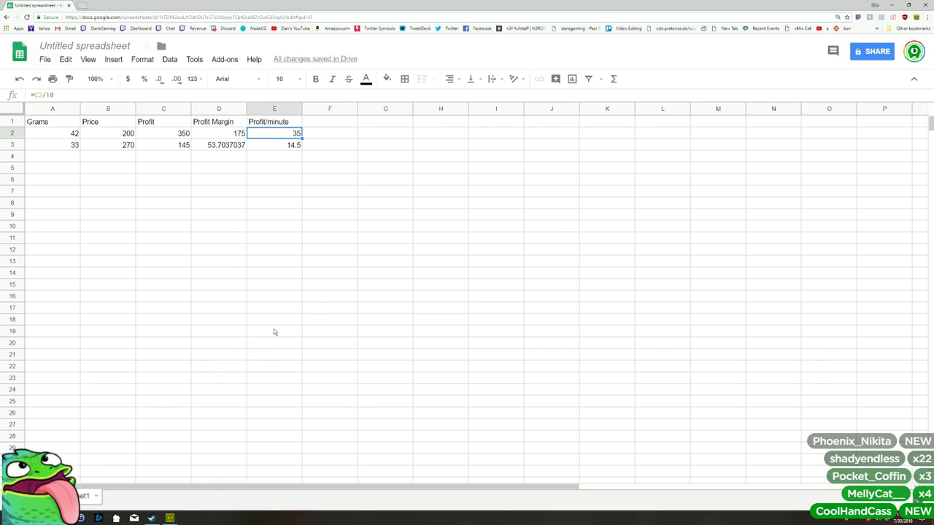
{"action": "left_click", "coordinate": [275, 147]}
{"action": "double_click", "coordinate": [231, 146]}
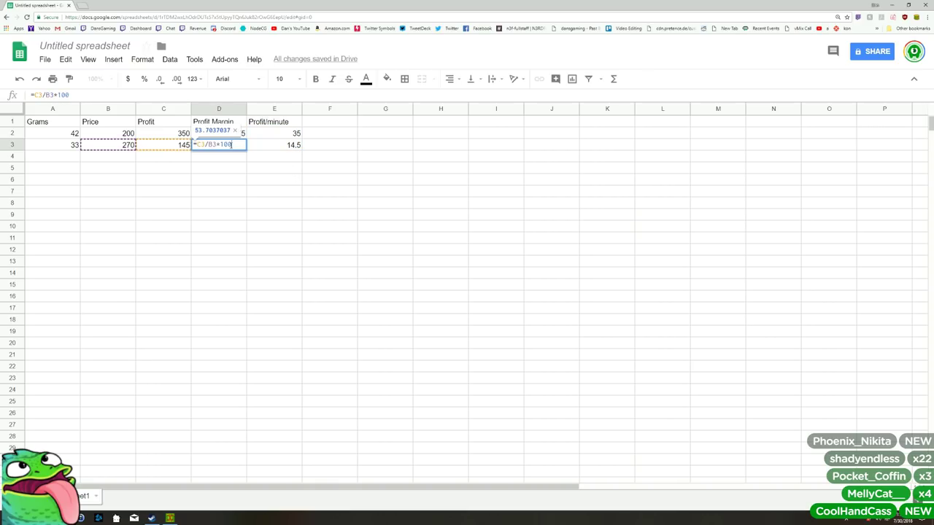
{"action": "double_click", "coordinate": [265, 146]}
{"action": "double_click", "coordinate": [268, 145]}
{"action": "type", "text": "3/3"}
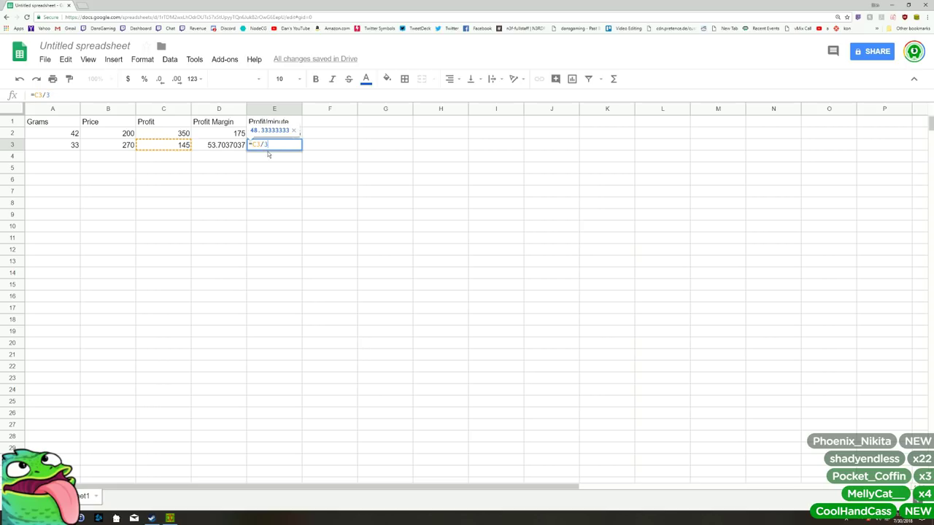
{"action": "key", "text": "Return"}
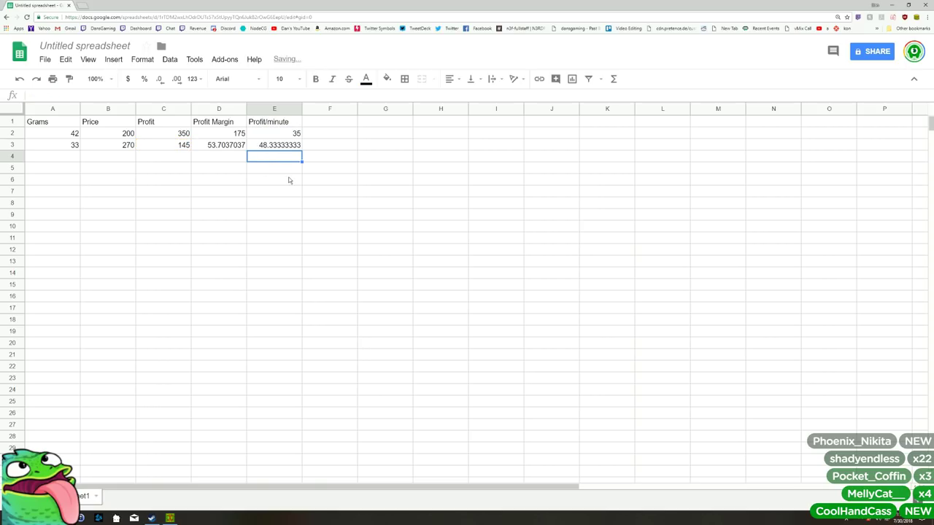
Step: Add a Minutes column header in F1 and enter 10 for row 2
{"action": "double_click", "coordinate": [318, 122]}
{"action": "type", "text": "Minutes"}
{"action": "key", "text": "Return"}
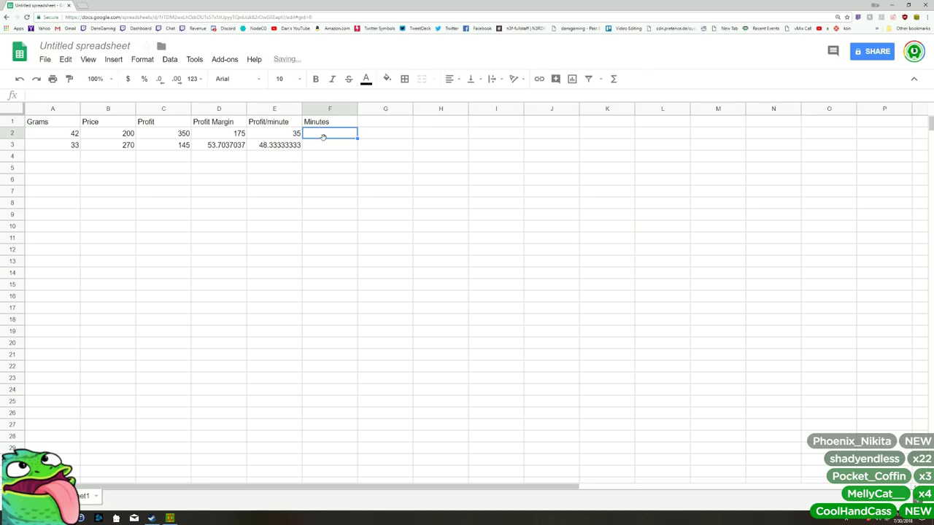
{"action": "type", "text": "10"}
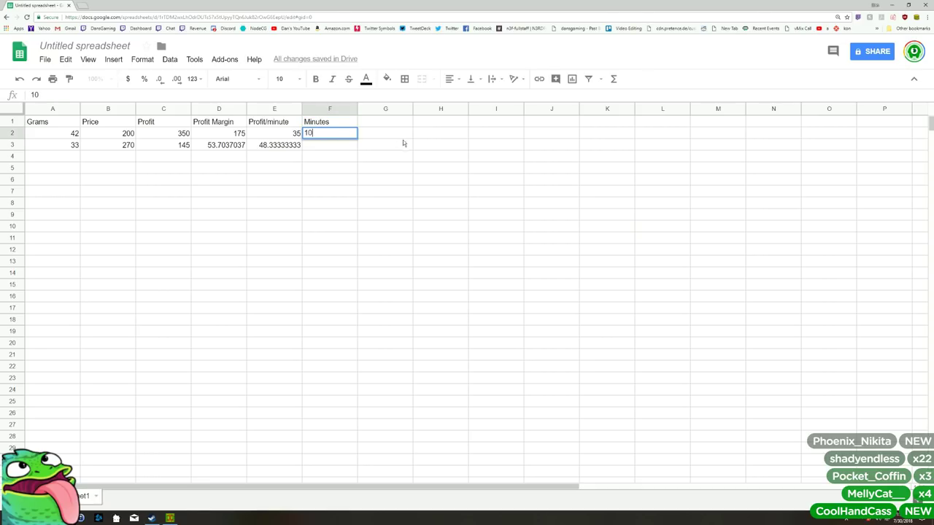
Step: Change the Profit/minute formula in E2 to divide the profit by the Minutes cell F2
{"action": "double_click", "coordinate": [284, 134]}
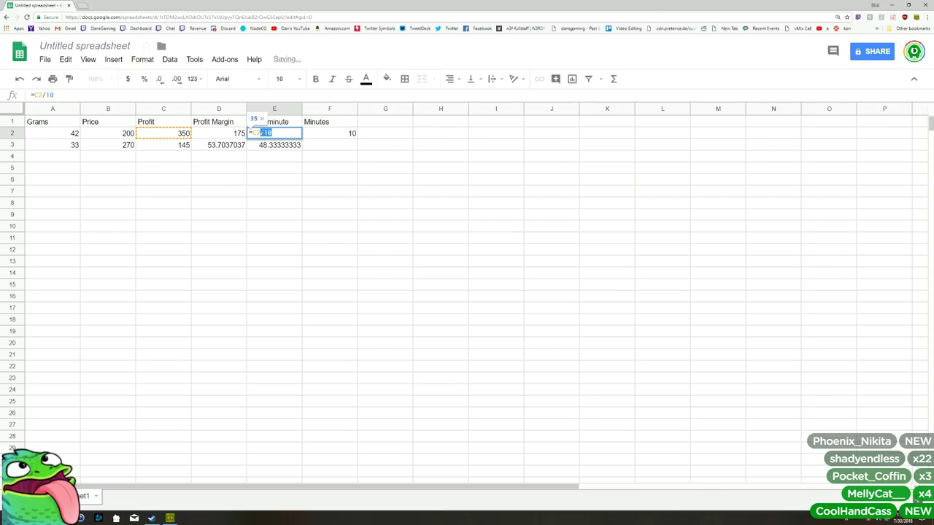
{"action": "left_click", "coordinate": [281, 133]}
{"action": "key", "text": "BackSpace"}
{"action": "left_click", "coordinate": [334, 136]}
{"action": "key", "text": "Return"}
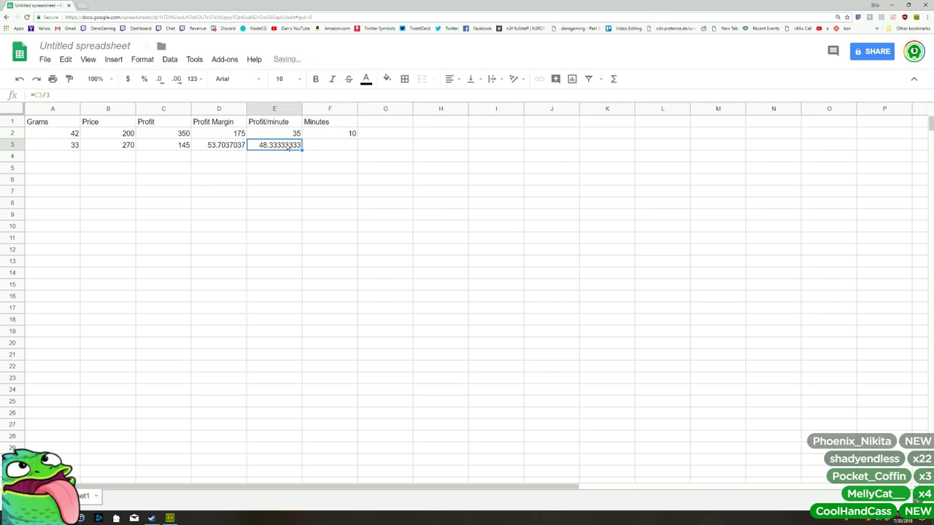
Step: Enter 3 minutes in F3 and change the Profit/minute formula in E3 to =C3/F3
{"action": "left_click", "coordinate": [319, 145]}
{"action": "type", "text": "3"}
{"action": "key", "text": "Return"}
{"action": "double_click", "coordinate": [283, 146]}
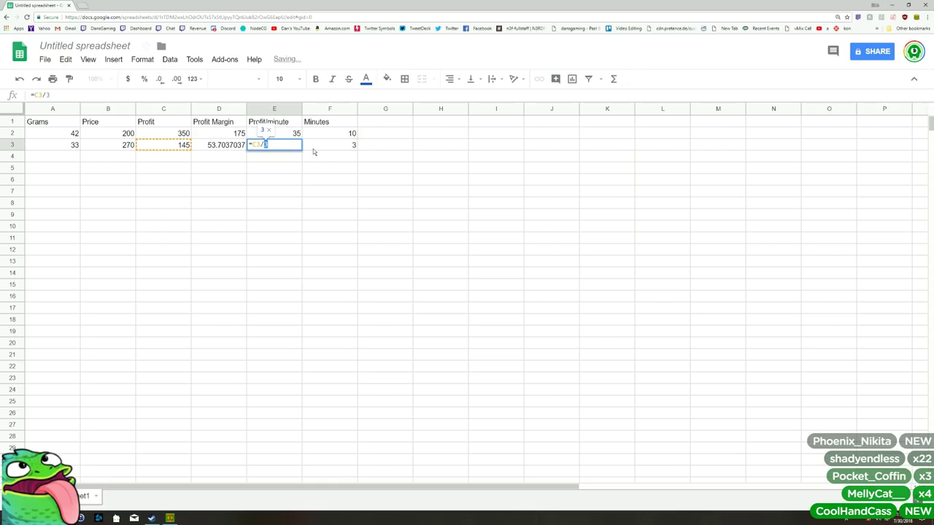
{"action": "left_click", "coordinate": [328, 147]}
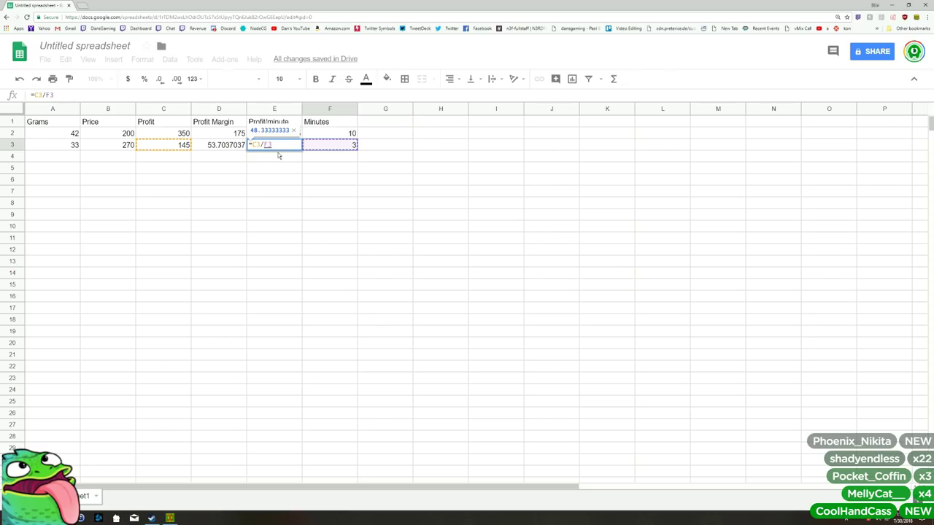
{"action": "key", "text": "Return"}
{"action": "left_click", "coordinate": [327, 110]}
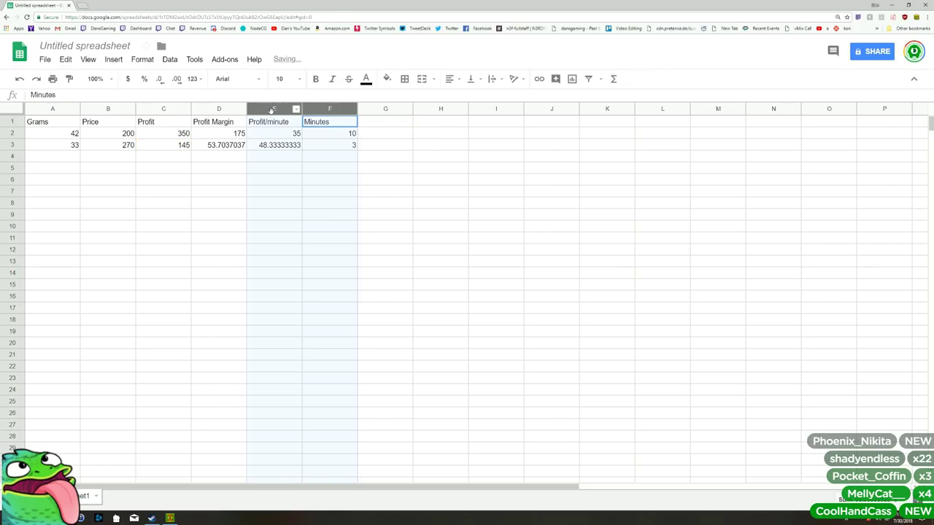
{"action": "right_click", "coordinate": [326, 110]}
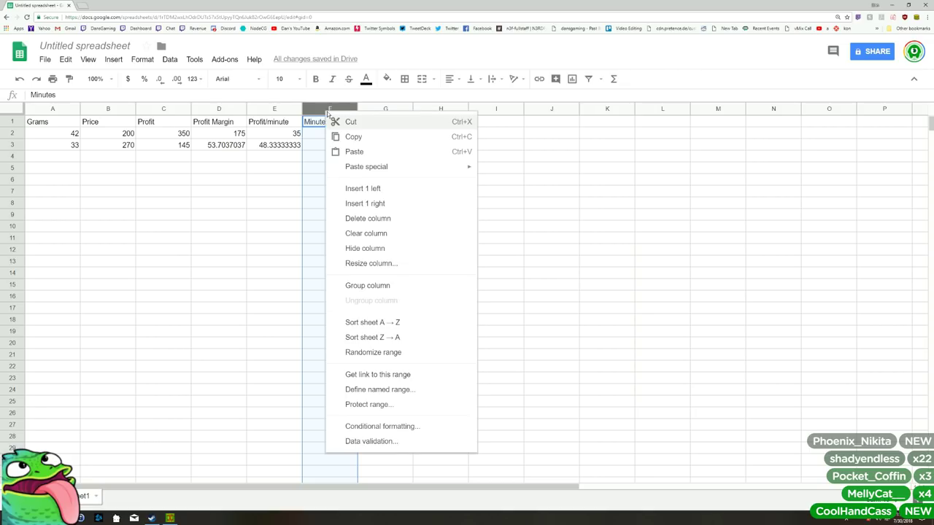
{"action": "left_click", "coordinate": [309, 157]}
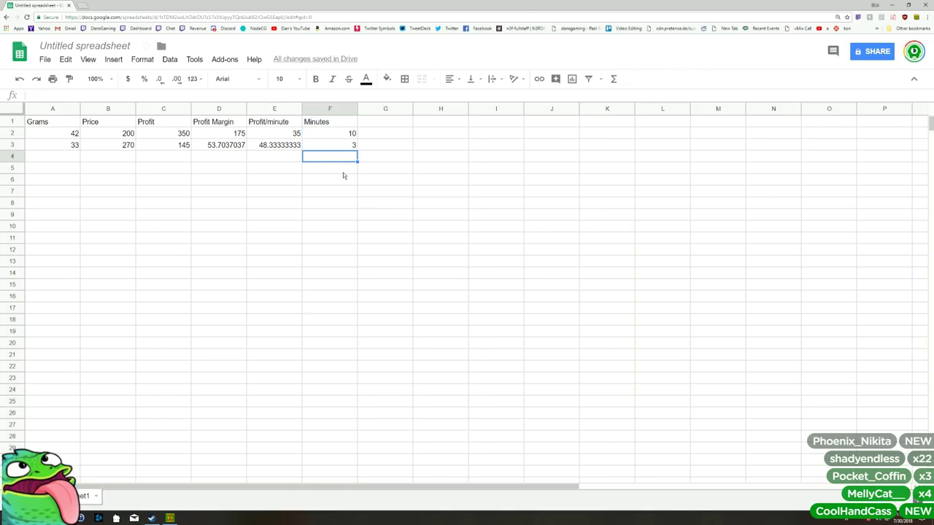
Step: Compare the profit margin and profit per minute of rows 2 and 3
{"action": "left_click", "coordinate": [292, 180]}
{"action": "left_click", "coordinate": [294, 149]}
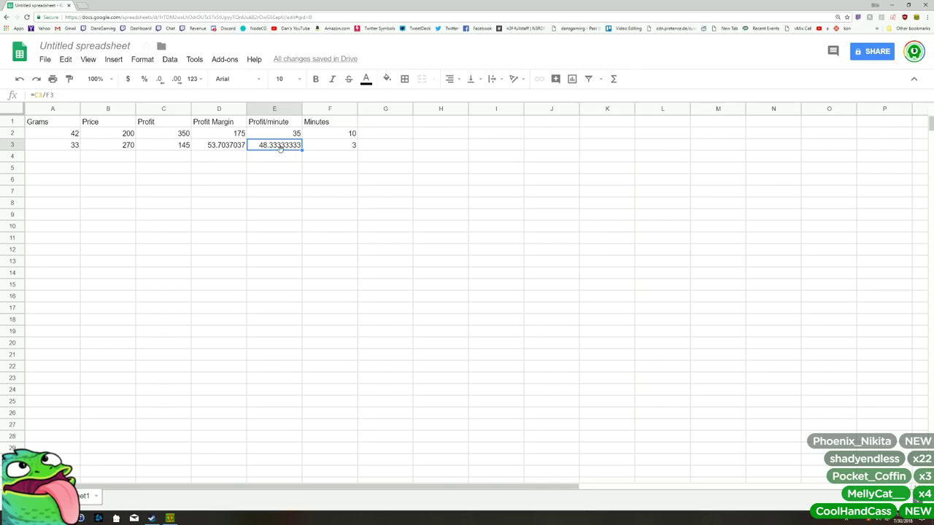
{"action": "left_click", "coordinate": [243, 149]}
{"action": "left_click", "coordinate": [278, 149]}
{"action": "left_click_drag", "start_coordinate": [54, 146], "coordinate": [323, 148]}
{"action": "left_click", "coordinate": [318, 160]}
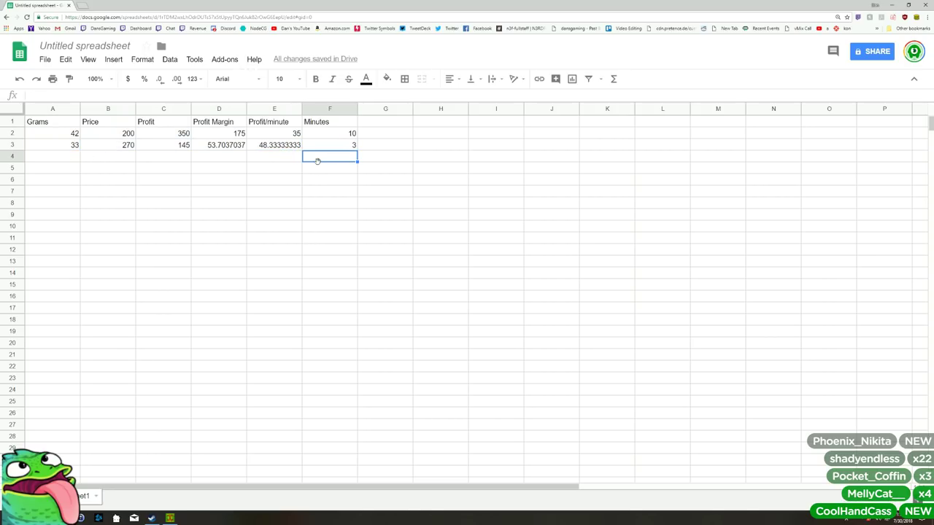
{"action": "left_click", "coordinate": [240, 138]}
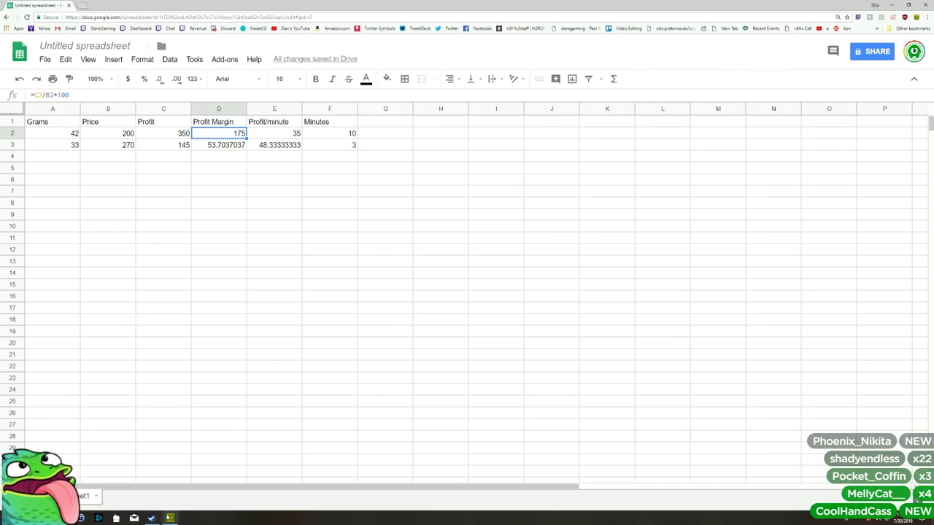
Step: Switch back to Weed Shop 2, close the seed shop and approach the plants in the grow room
{"action": "left_click", "coordinate": [170, 518]}
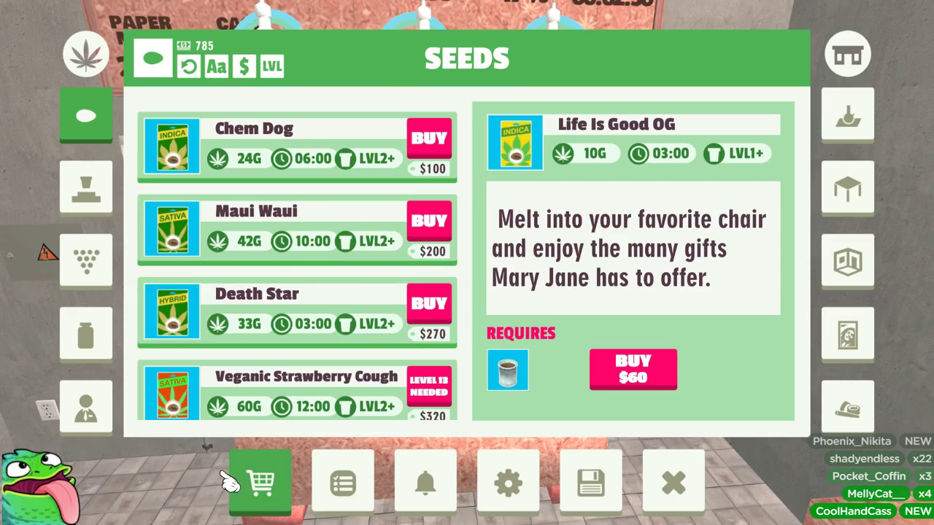
{"action": "key", "text": "Escape"}
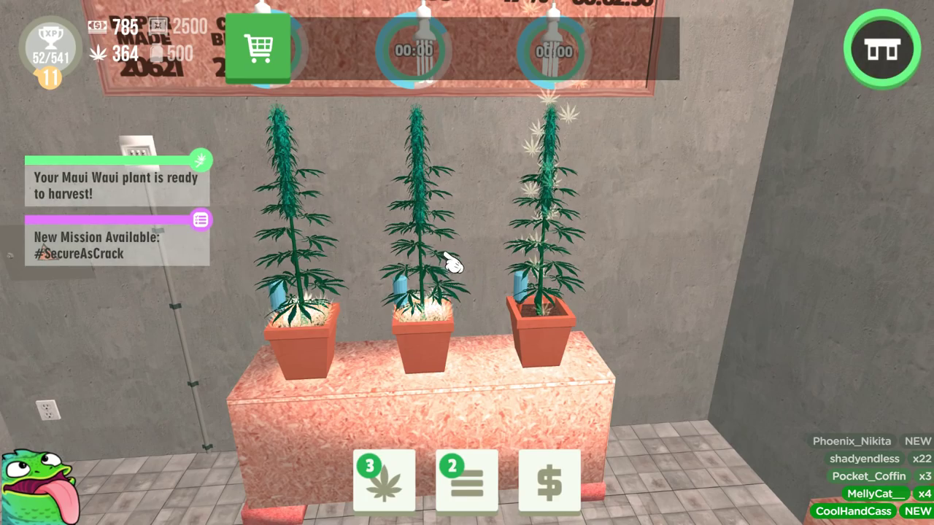
{"action": "key", "text": "Escape"}
{"action": "key", "text": "Escape"}
{"action": "key", "text": "w"}
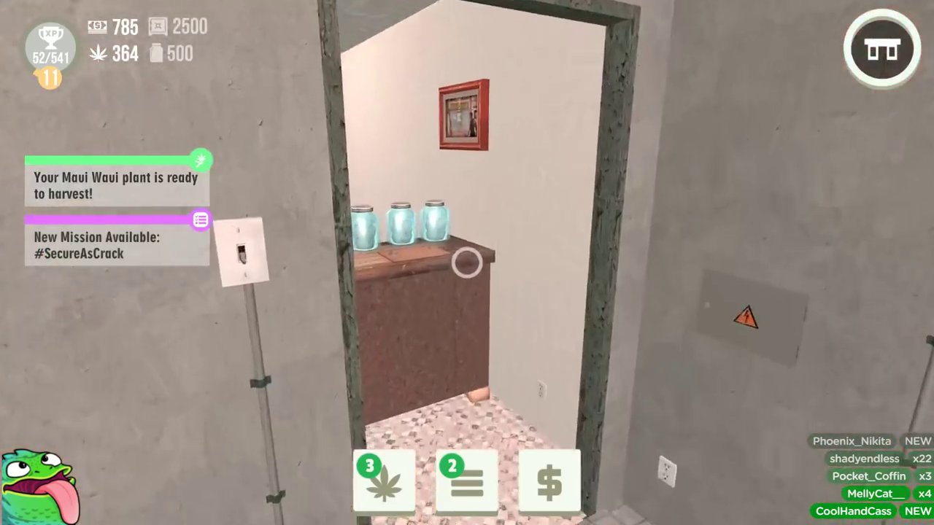
{"action": "key", "text": "w"}
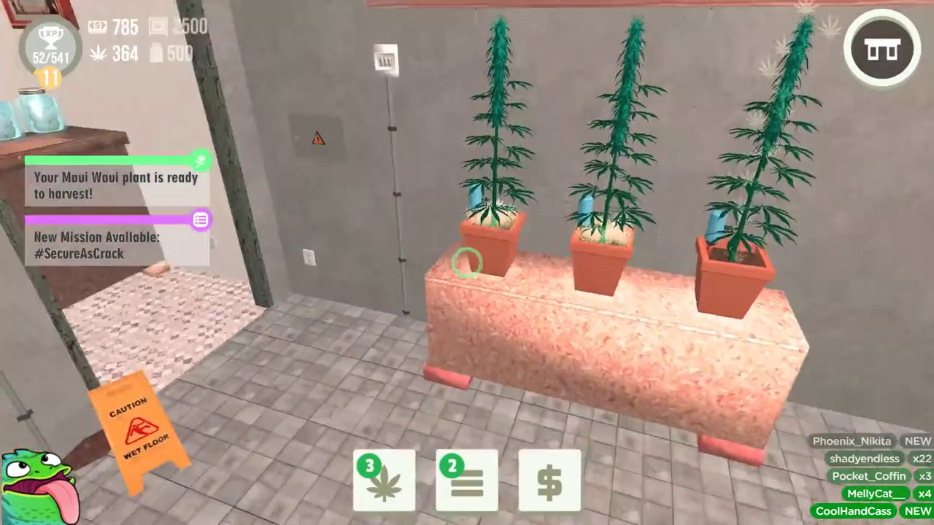
Step: Harvest the three ready Maui Waui plants
{"action": "left_click", "coordinate": [467, 263]}
{"action": "left_click", "coordinate": [524, 260]}
{"action": "left_click", "coordinate": [467, 263]}
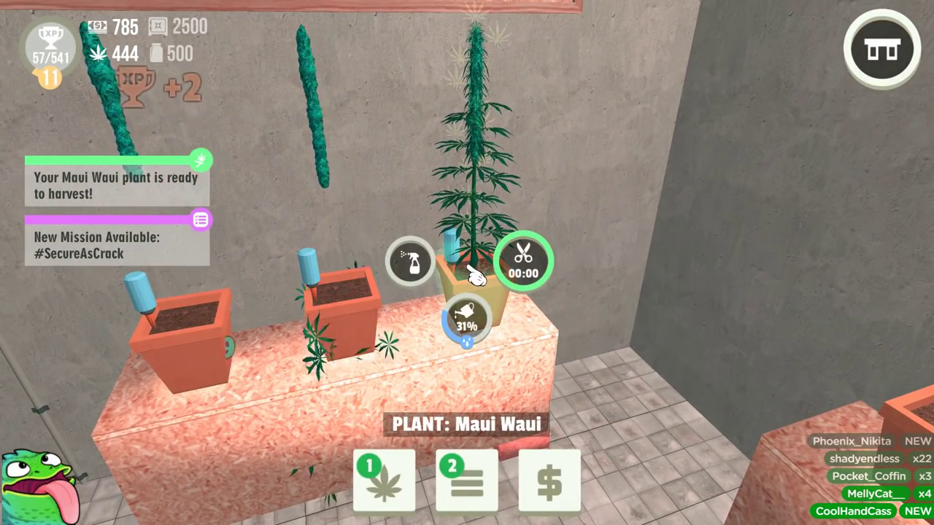
{"action": "left_click", "coordinate": [471, 271]}
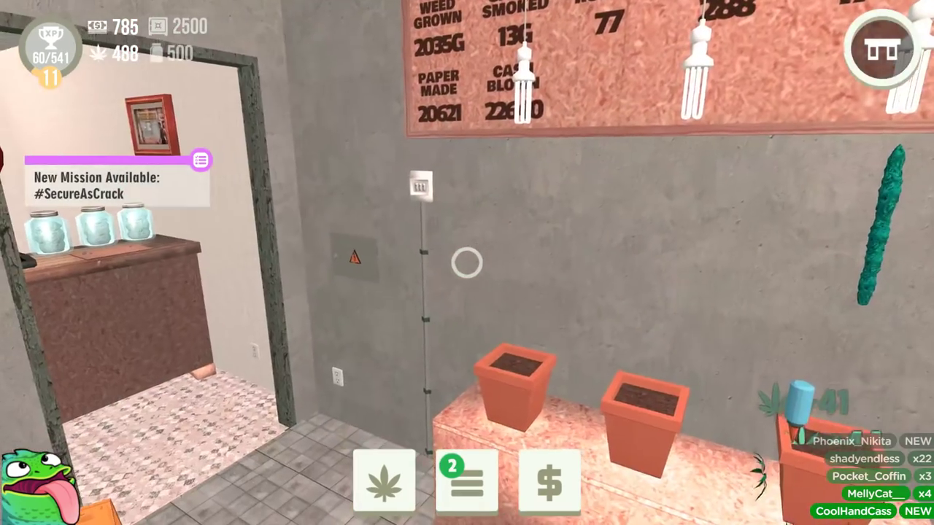
Step: Look at the available missions in the game's mission list and return to the grow room
{"action": "key", "text": "w"}
{"action": "key", "text": "w"}
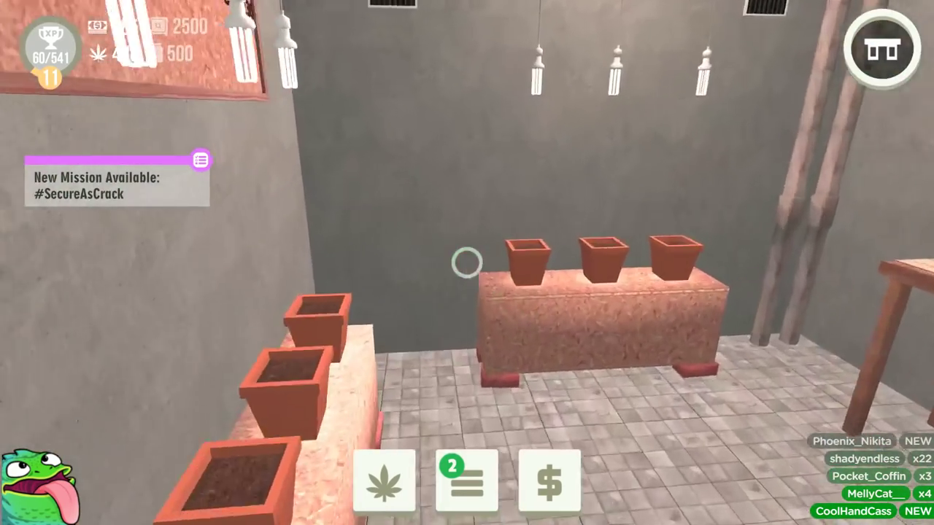
{"action": "key", "text": "Tab"}
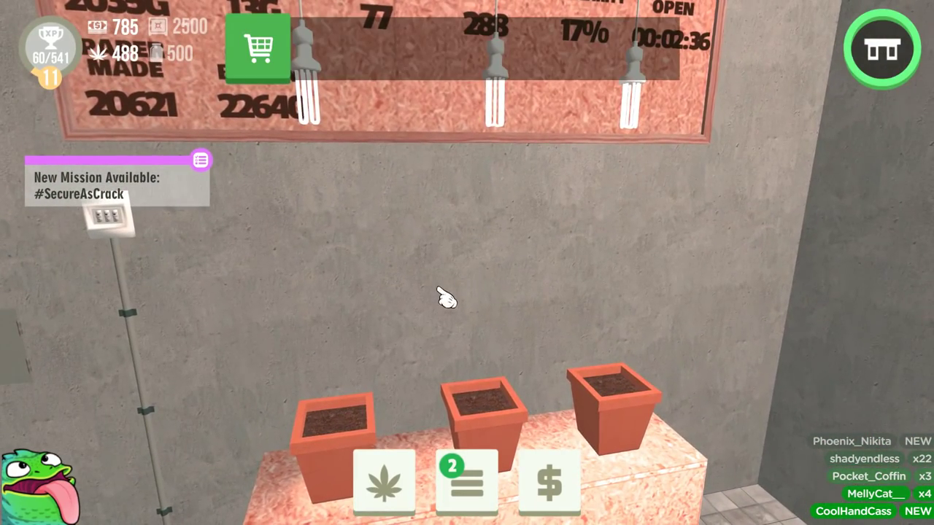
{"action": "left_click", "coordinate": [463, 475]}
{"action": "left_click", "coordinate": [372, 452]}
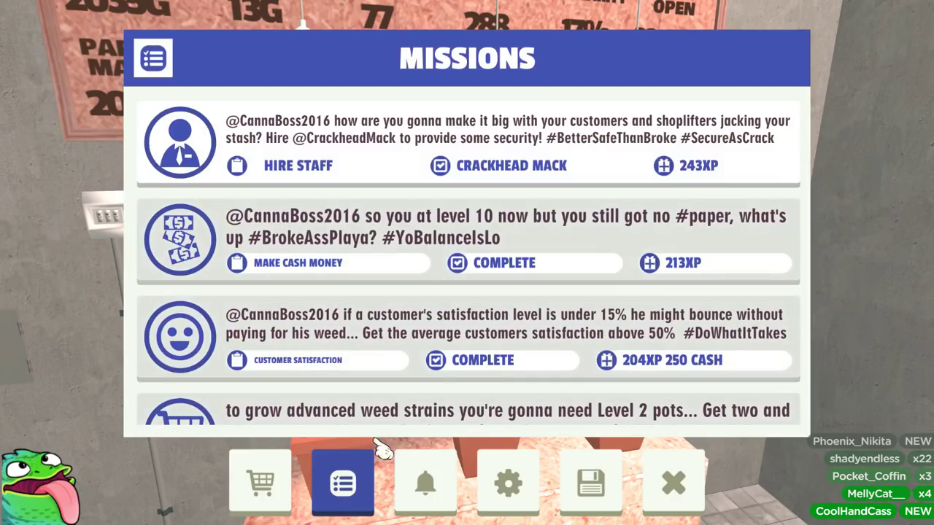
{"action": "key", "text": "Escape"}
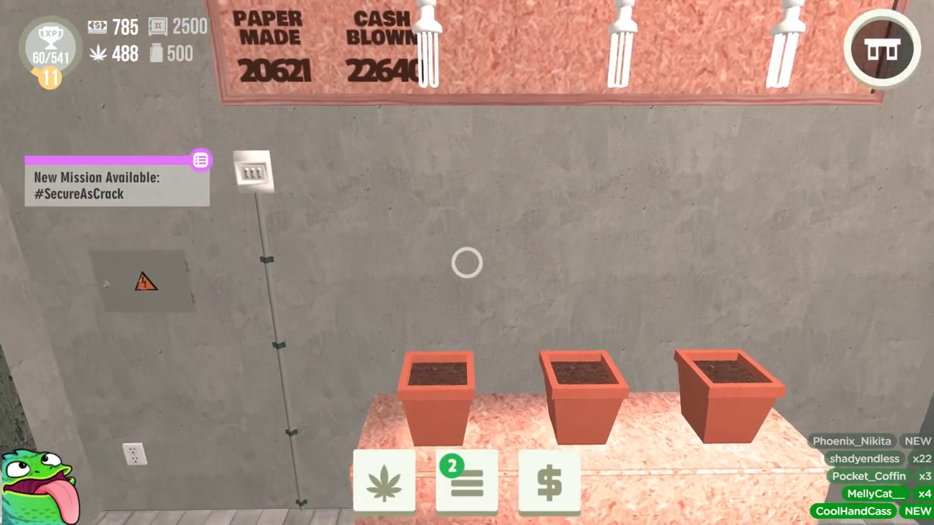
Step: Buy three Maui Waui seeds in the game's seed shop and return to the empty pots
{"action": "key", "text": "Tab"}
{"action": "key", "text": "Escape"}
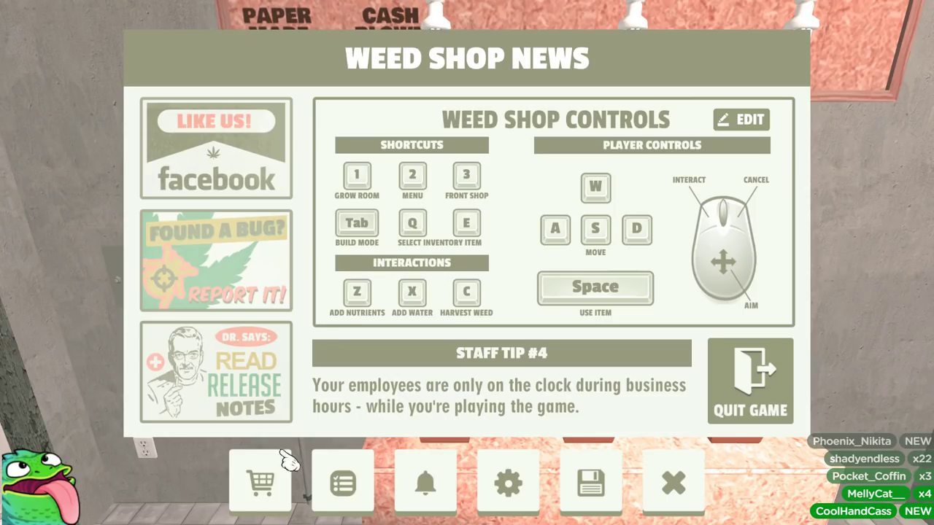
{"action": "left_click", "coordinate": [261, 482]}
{"action": "scroll", "coordinate": [277, 240], "scroll_direction": "down", "scroll_amount": 2}
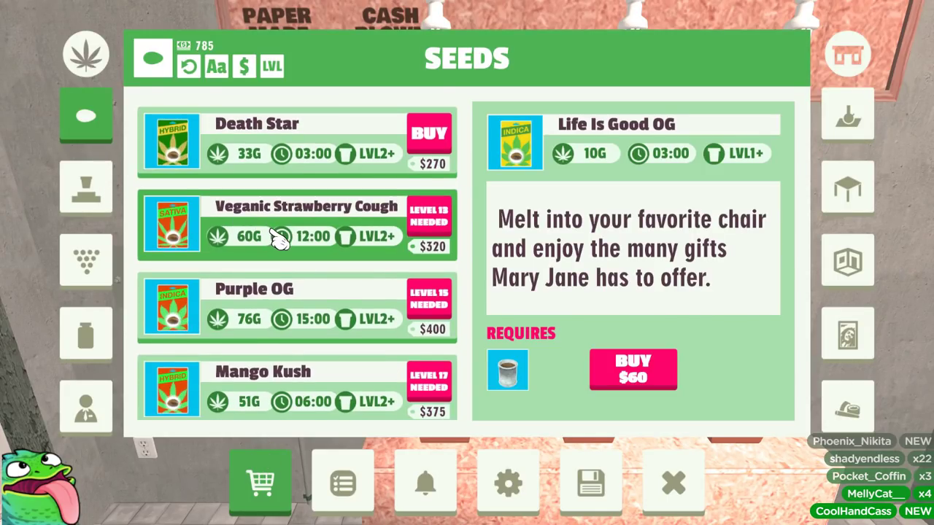
{"action": "scroll", "coordinate": [278, 239], "scroll_direction": "up", "scroll_amount": 2}
{"action": "left_click", "coordinate": [429, 173]}
{"action": "left_click", "coordinate": [431, 173]}
{"action": "left_click", "coordinate": [432, 173]}
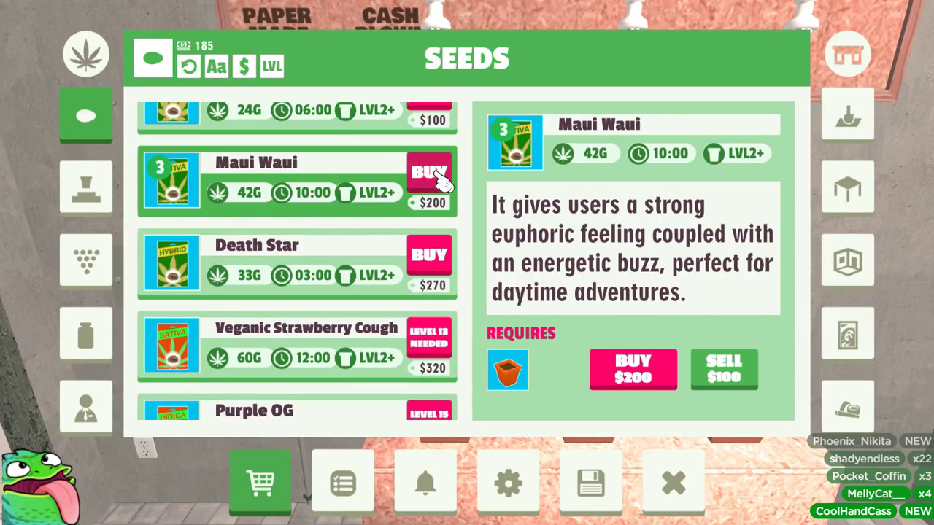
{"action": "left_click", "coordinate": [435, 175]}
{"action": "left_click", "coordinate": [412, 311]}
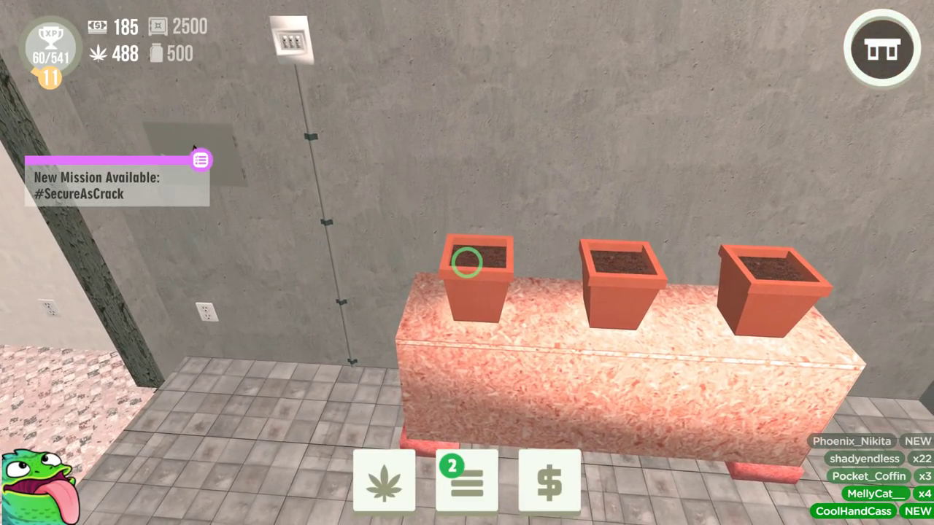
{"action": "left_click", "coordinate": [466, 261]}
{"action": "left_click", "coordinate": [410, 261]}
{"action": "key", "text": "Escape"}
{"action": "key", "text": "Escape"}
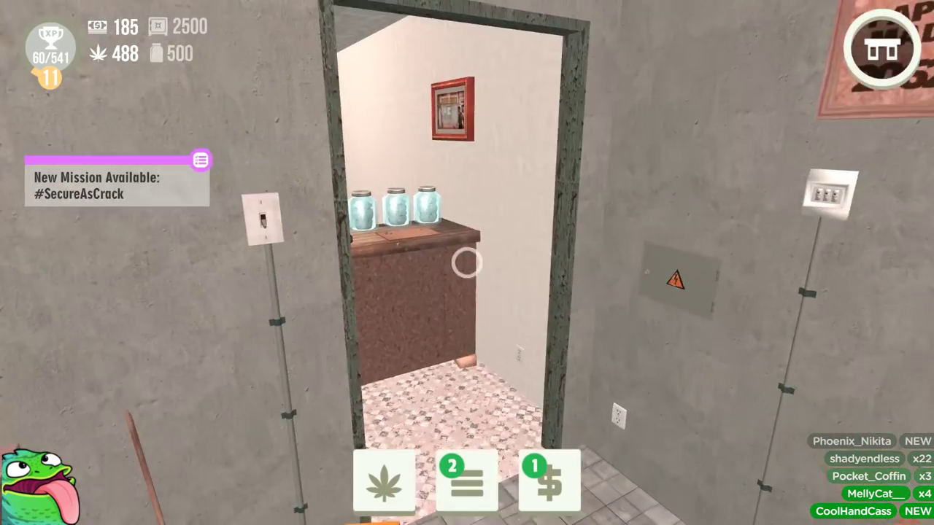
Step: Sell the waiting customer 6g of chief for $90 in the front shop and return to the grow room
{"action": "left_click", "coordinate": [467, 261]}
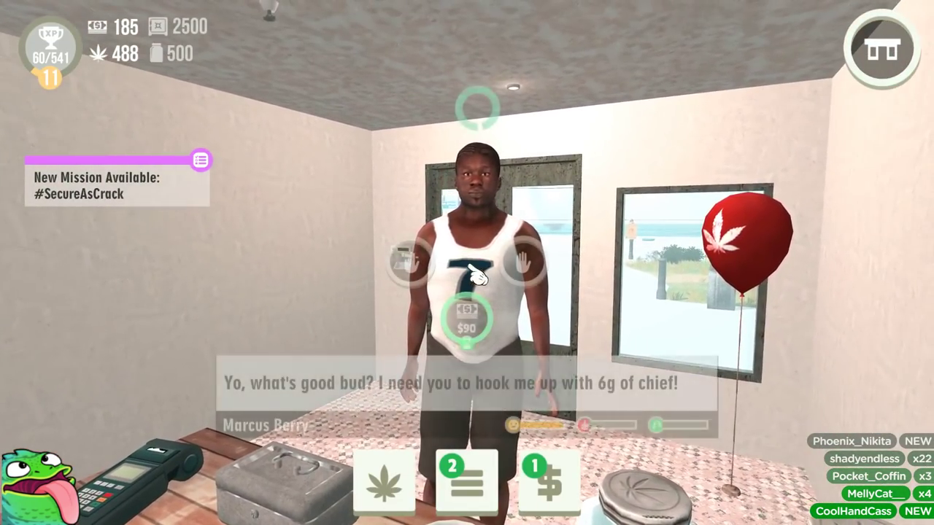
{"action": "left_click", "coordinate": [466, 319]}
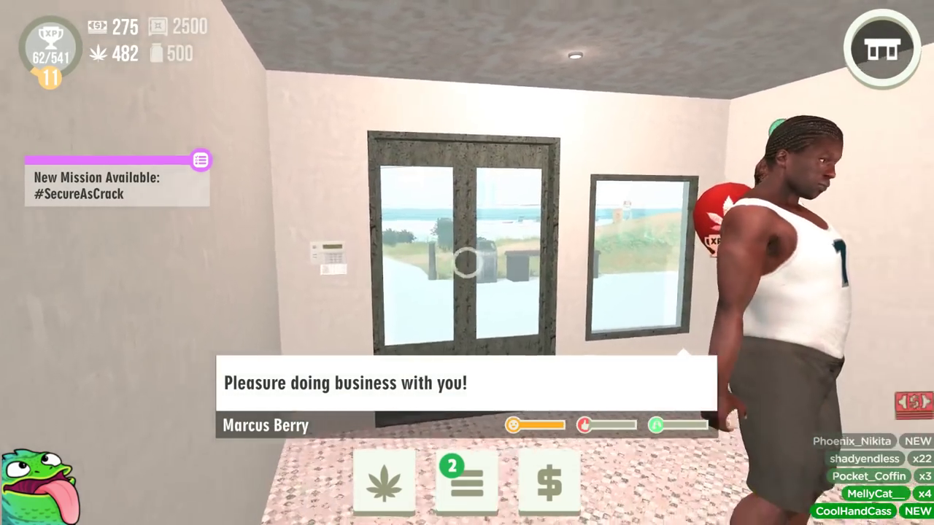
{"action": "key", "text": "w"}
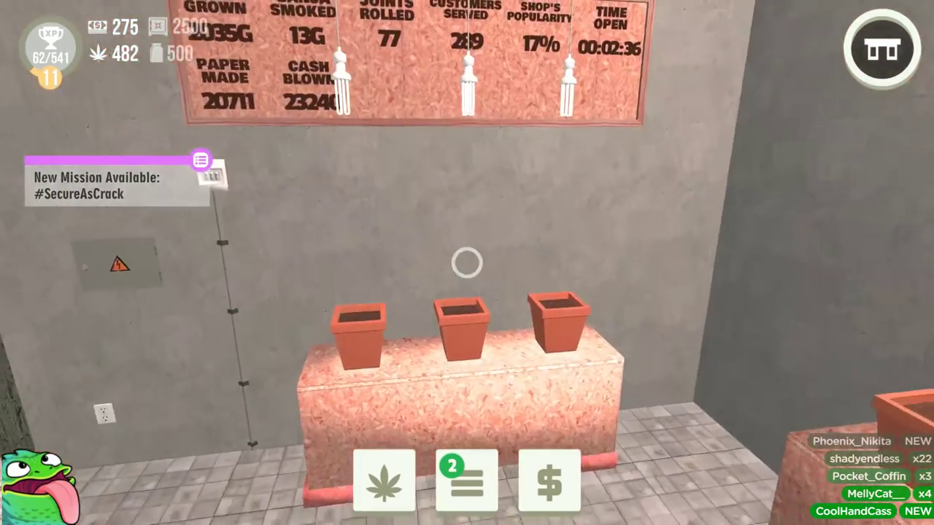
Step: Walk from the grow room to the front shop's entrance doors
{"action": "key", "text": "a"}
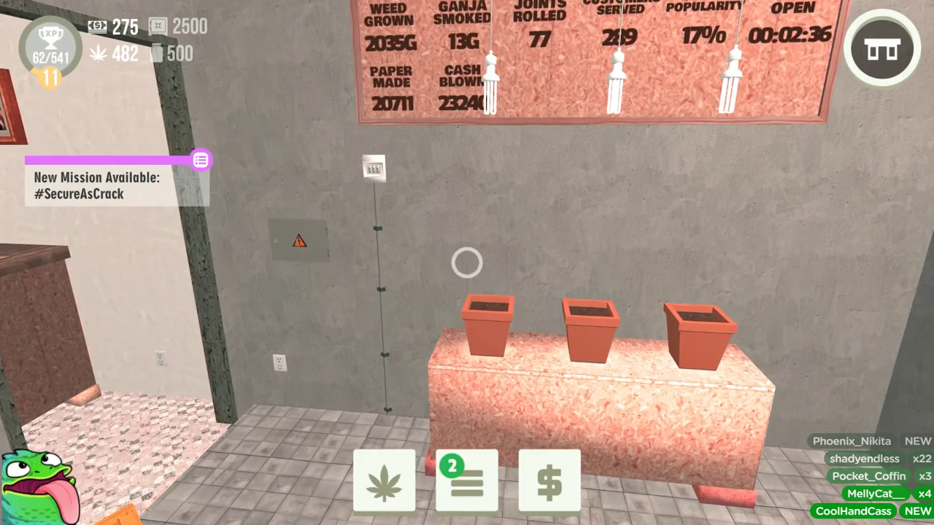
{"action": "key", "text": "w"}
{"action": "key", "text": "w"}
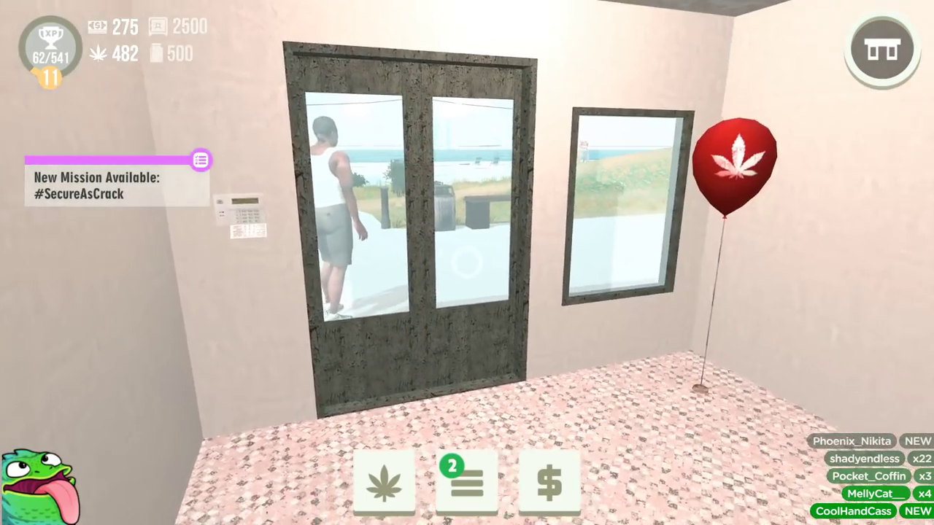
{"action": "key", "text": "w"}
{"action": "key", "text": "w"}
Step: Switch to the Google Sheets spreadsheet and change the row 3 profit formula in C3 to =(A3*15)-B3-30
{"action": "key", "text": "alt+Tab"}
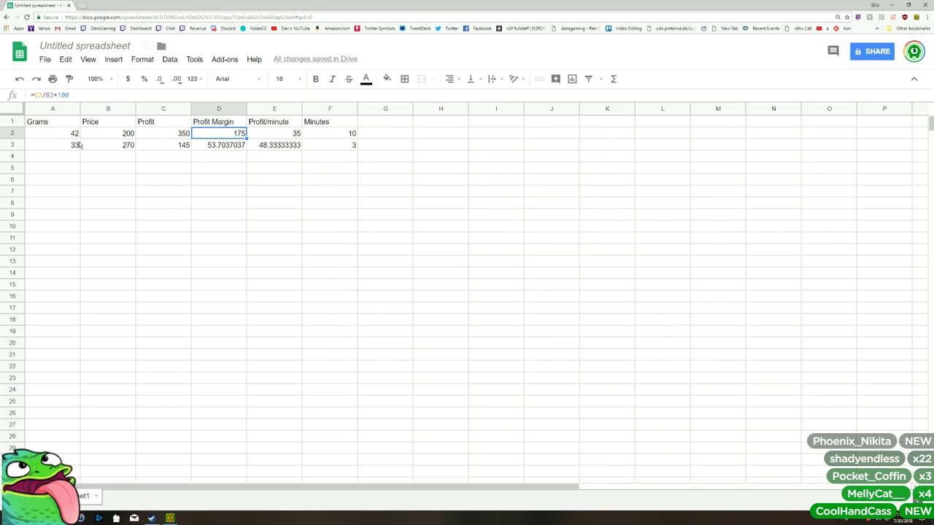
{"action": "left_click", "coordinate": [75, 146]}
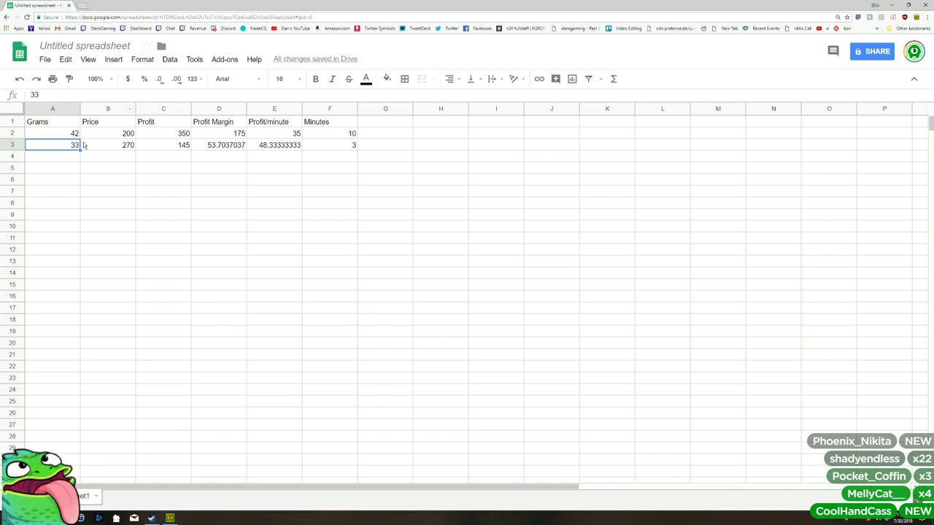
{"action": "left_click", "coordinate": [106, 146]}
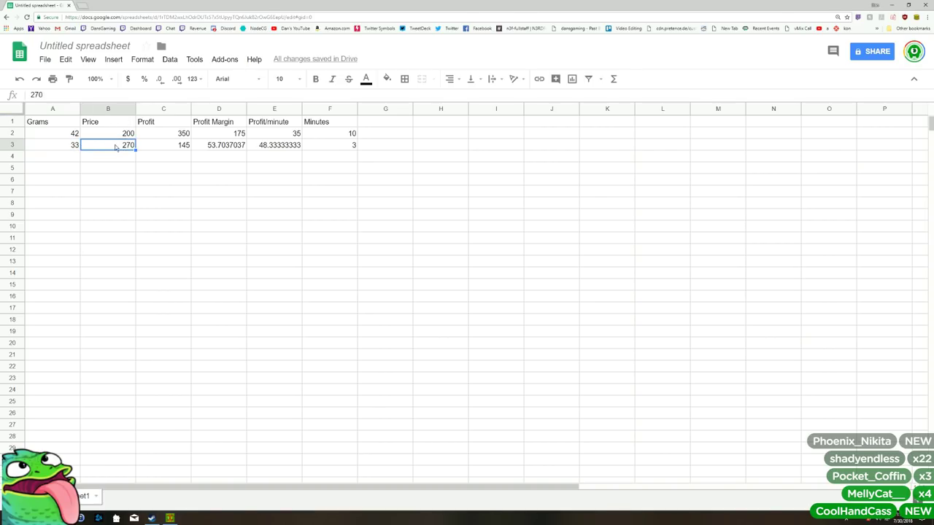
{"action": "double_click", "coordinate": [153, 146]}
{"action": "left_click_drag", "start_coordinate": [192, 144], "coordinate": [205, 144]}
{"action": "key", "text": "BackSpace"}
{"action": "key", "text": "Return"}
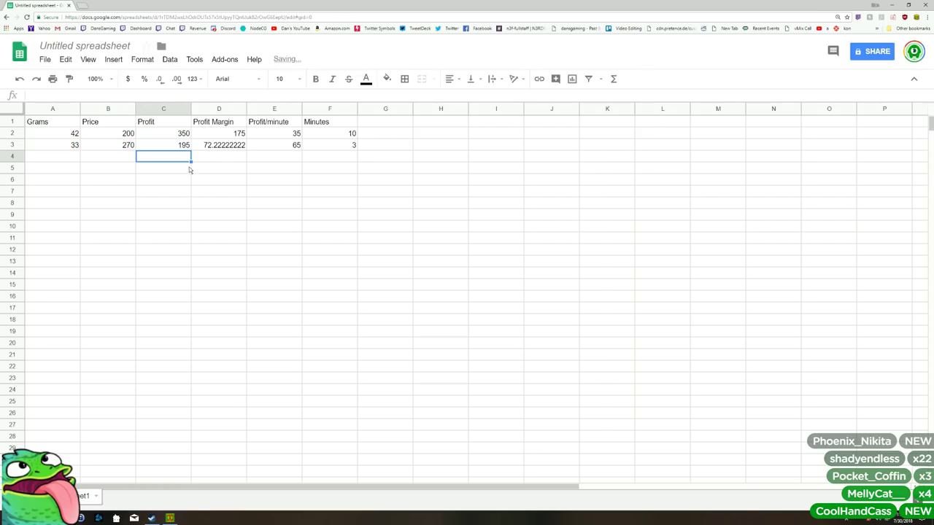
Step: Compare the profit margin, profit per minute, price and profit formula cells of the two seed rows
{"action": "left_click", "coordinate": [207, 172]}
{"action": "left_click", "coordinate": [220, 157]}
{"action": "left_click", "coordinate": [218, 147]}
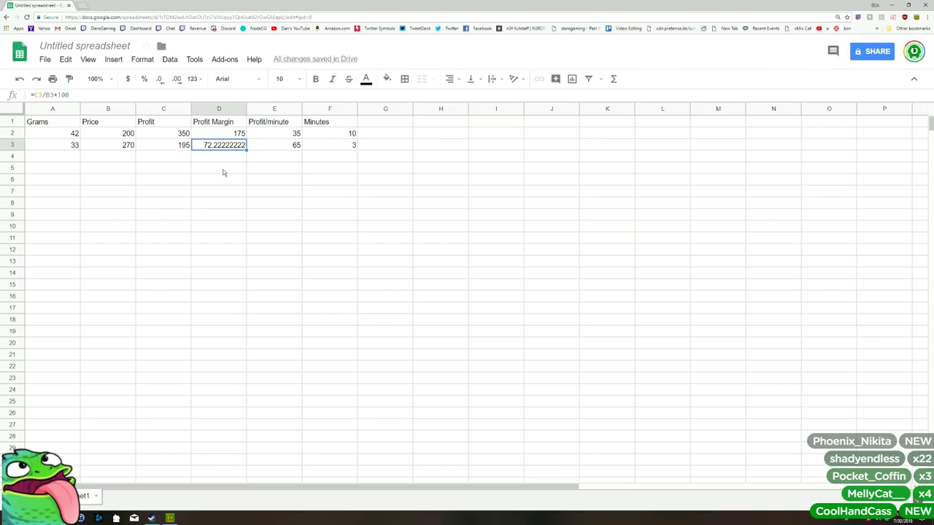
{"action": "left_click", "coordinate": [222, 156]}
{"action": "left_click", "coordinate": [261, 149]}
{"action": "left_click", "coordinate": [230, 138]}
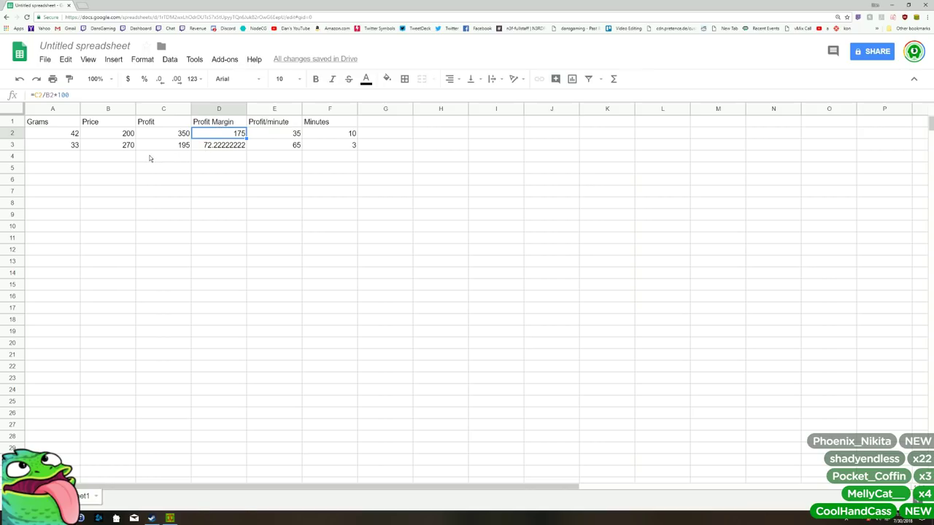
{"action": "left_click", "coordinate": [279, 146]}
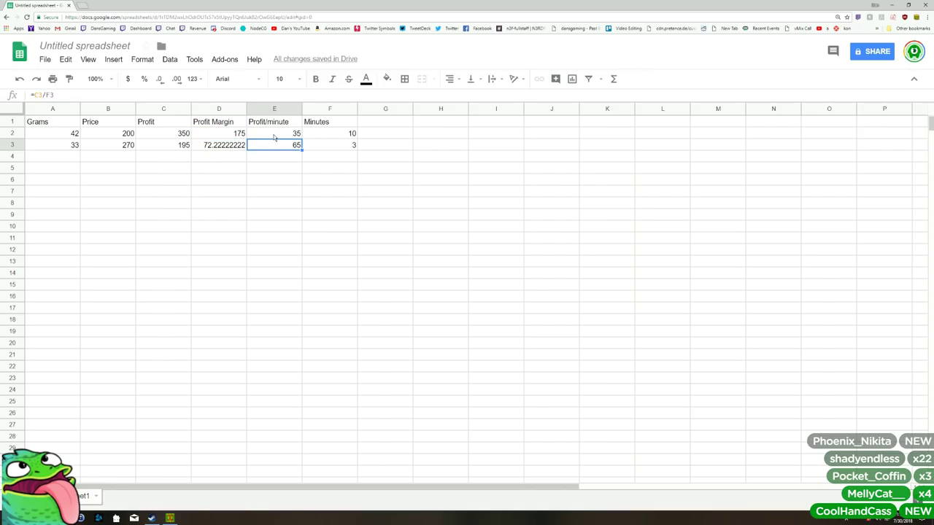
{"action": "left_click", "coordinate": [273, 136]}
{"action": "left_click", "coordinate": [275, 148]}
{"action": "left_click", "coordinate": [215, 135]}
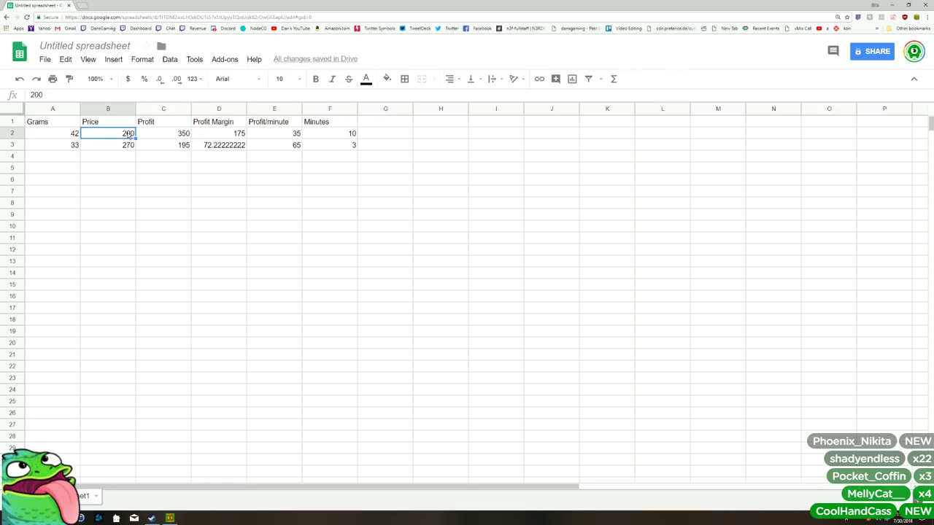
{"action": "left_click", "coordinate": [165, 135]}
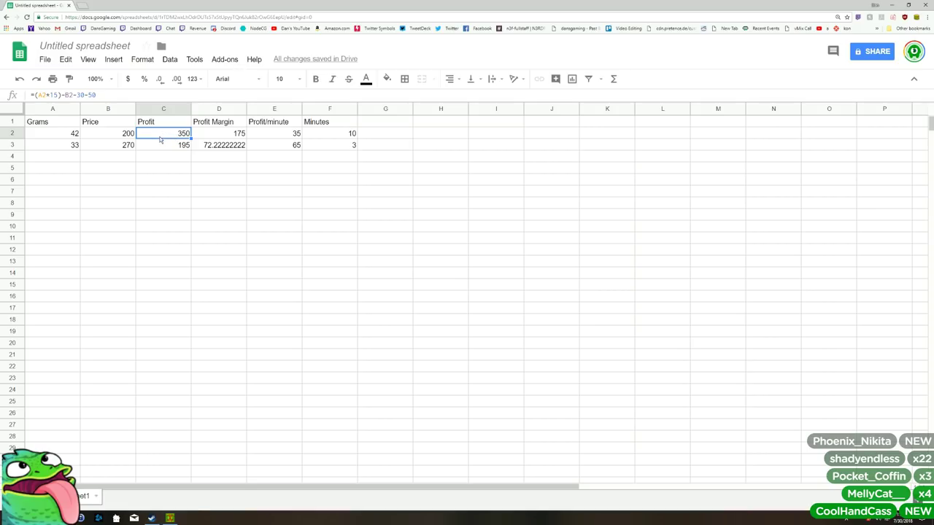
{"action": "left_click", "coordinate": [151, 161]}
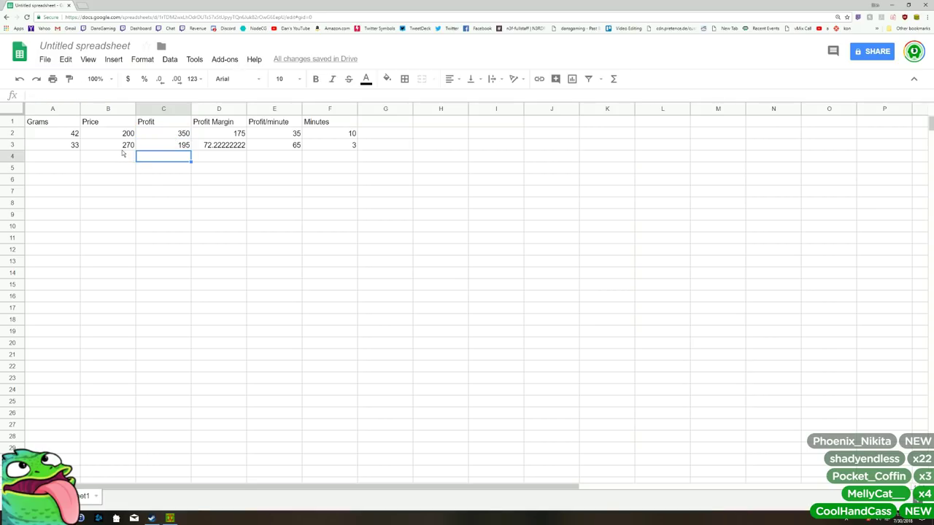
{"action": "left_click", "coordinate": [122, 148]}
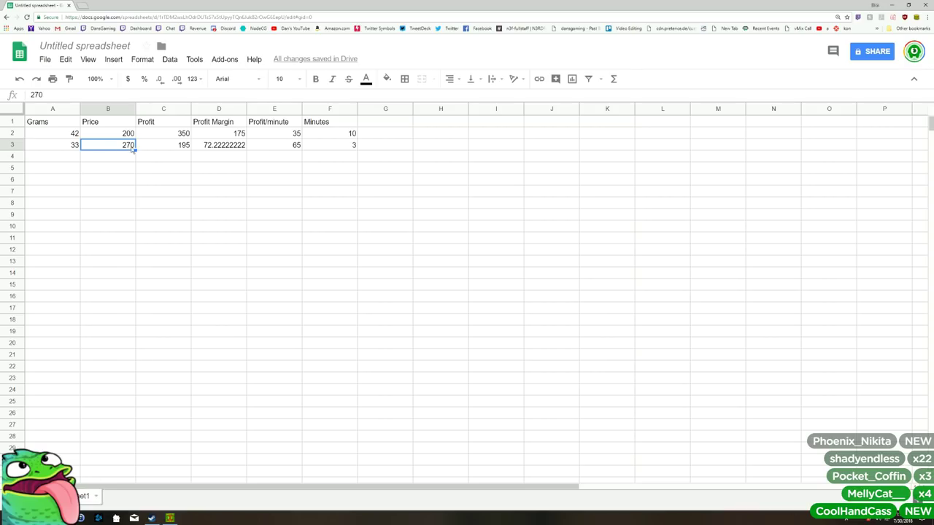
{"action": "left_click", "coordinate": [156, 149]}
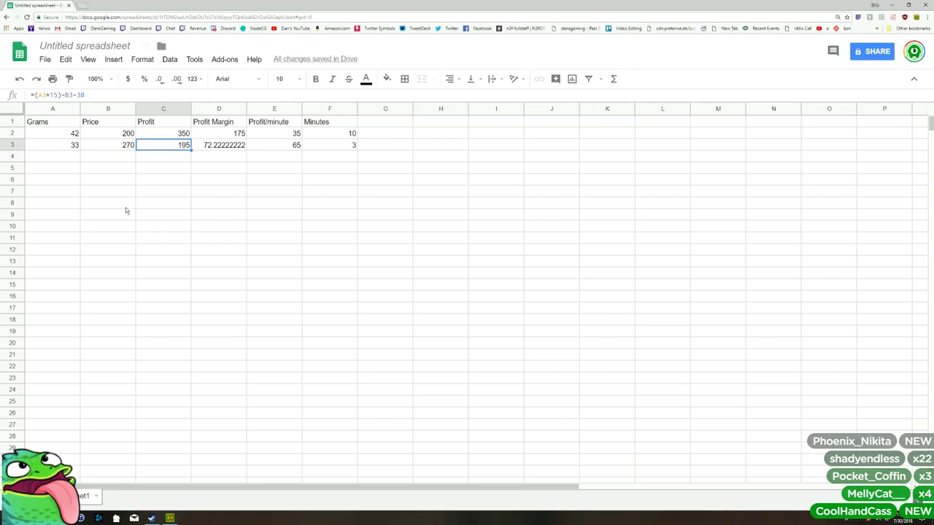
Step: Insert a column before Grams and label row 2 Maui and row 3 Deathstar
{"action": "right_click", "coordinate": [33, 111]}
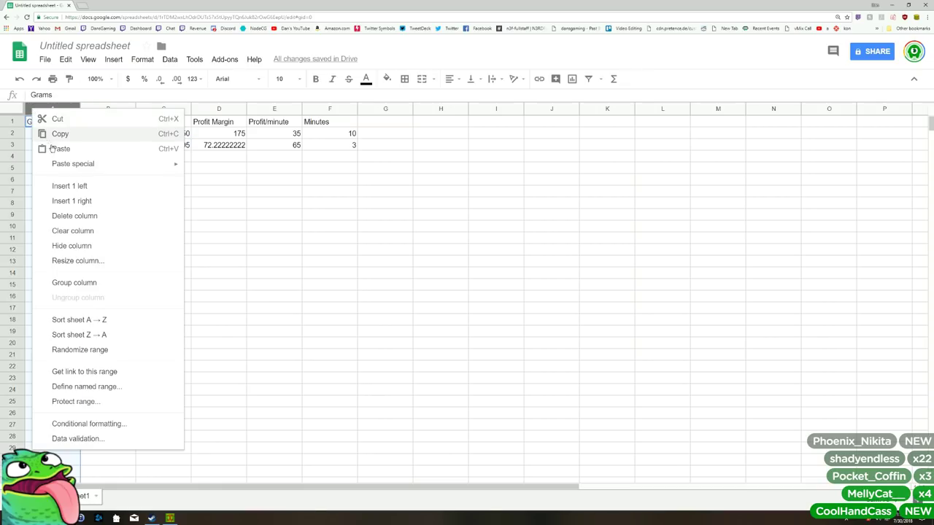
{"action": "left_click", "coordinate": [67, 188]}
{"action": "left_click", "coordinate": [51, 133]}
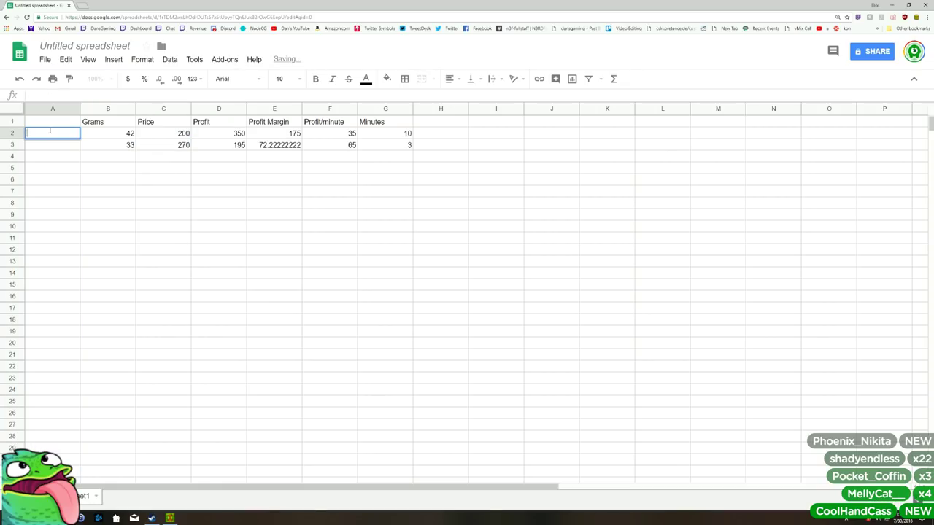
{"action": "type", "text": "Maui"}
{"action": "key", "text": "Return"}
{"action": "type", "text": "Deathstar"}
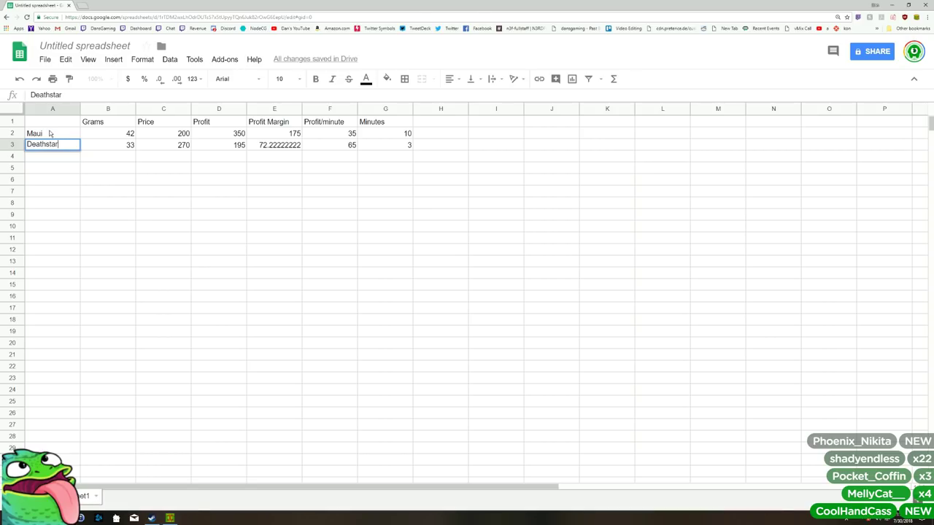
Step: Search the web in a new browser tab for "weed shop 2 discussion"
{"action": "left_click", "coordinate": [80, 5]}
{"action": "type", "text": "wee"}
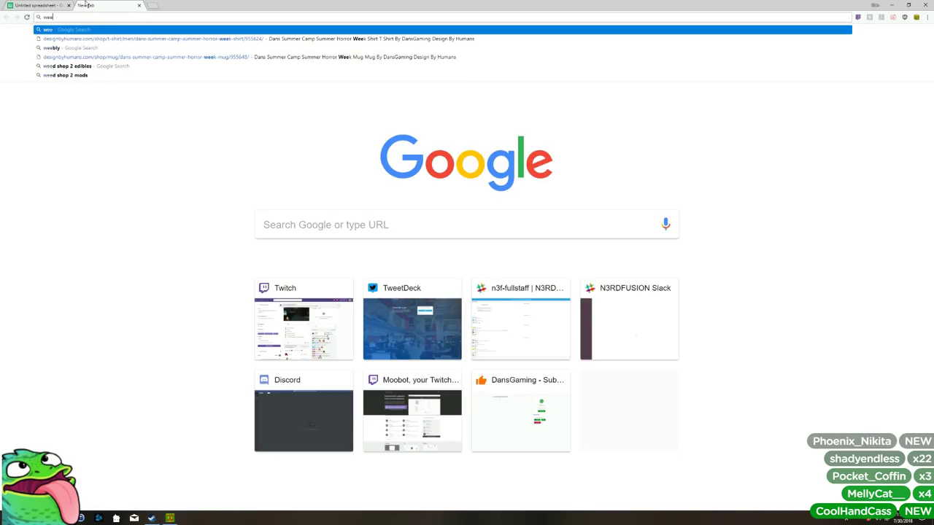
{"action": "type", "text": "d shop "}
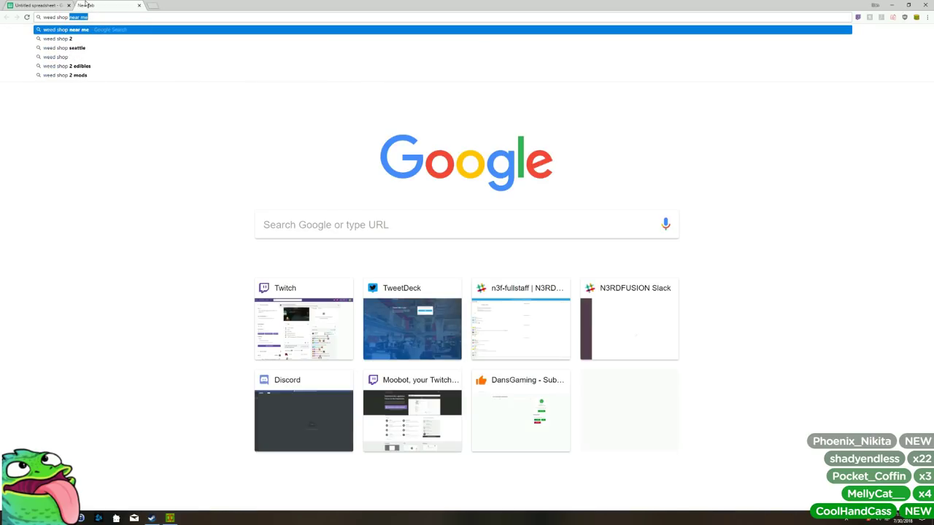
{"action": "type", "text": "discussion"}
{"action": "key", "text": "Return"}
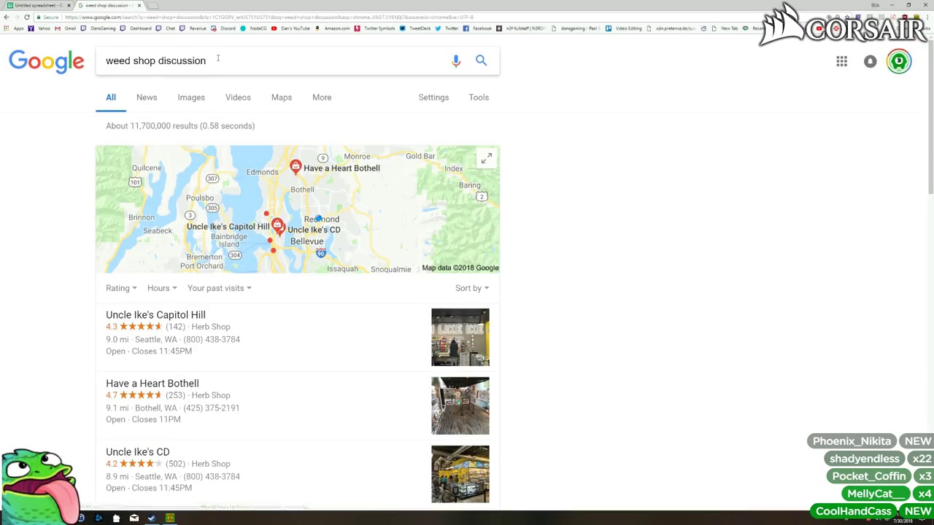
{"action": "left_click", "coordinate": [160, 61]}
{"action": "type", "text": "2"}
{"action": "key", "text": "Return"}
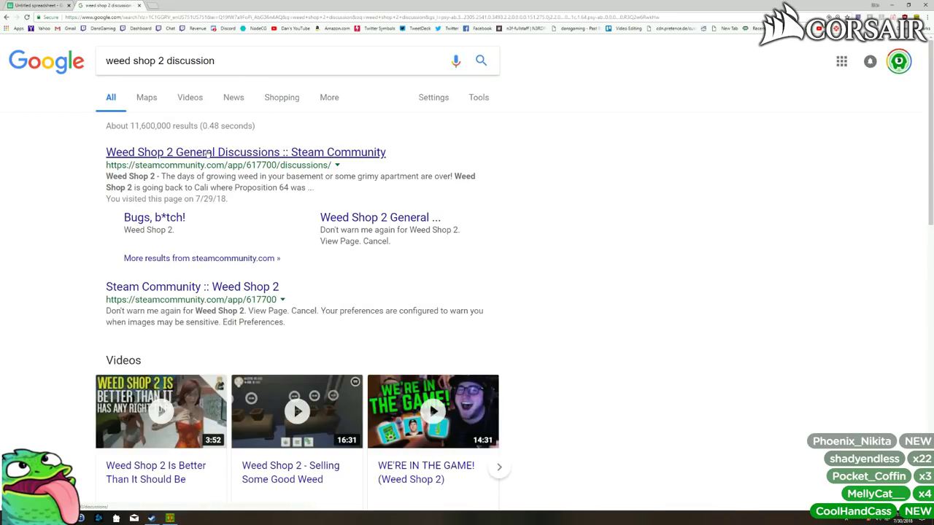
Step: Open the Weed Shop 2 General Discussions on Steam Community, accepting the content warning and turning it off for this game
{"action": "left_click", "coordinate": [210, 152]}
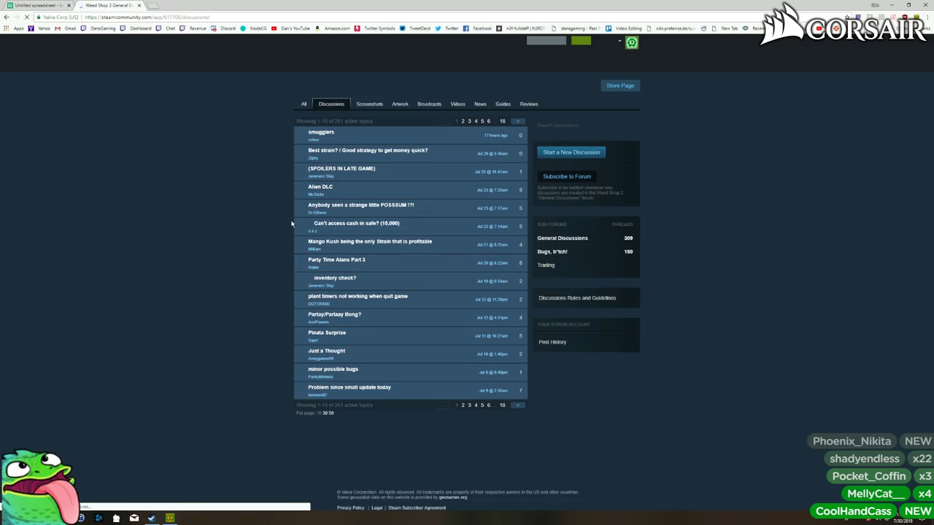
{"action": "left_click", "coordinate": [421, 247]}
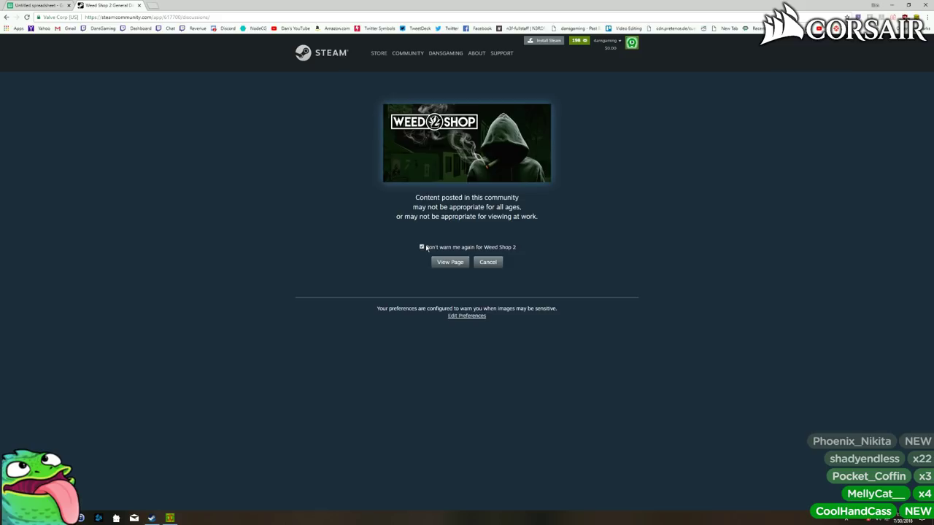
{"action": "left_click", "coordinate": [449, 262]}
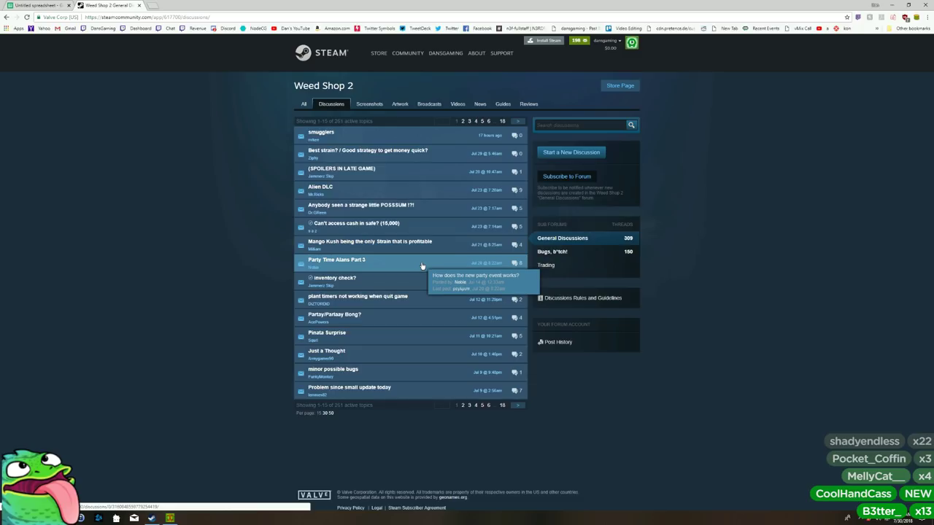
Step: Return to the spreadsheet, confirm the Deathstar label and add the header "Profit per 10 minutes" in H1
{"action": "left_click", "coordinate": [36, 5]}
{"action": "key", "text": "Escape"}
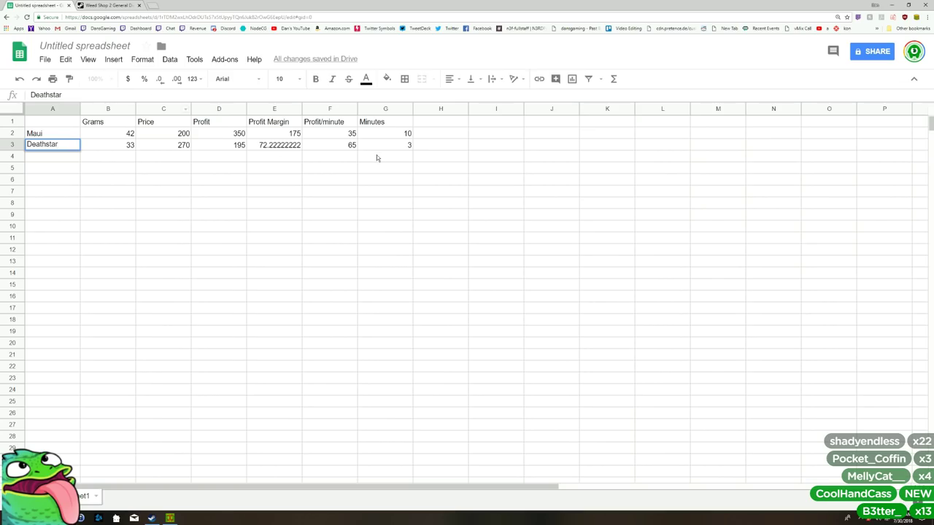
{"action": "key", "text": "Return"}
{"action": "left_click", "coordinate": [427, 123]}
{"action": "type", "text": "Profit per 10 minutes"}
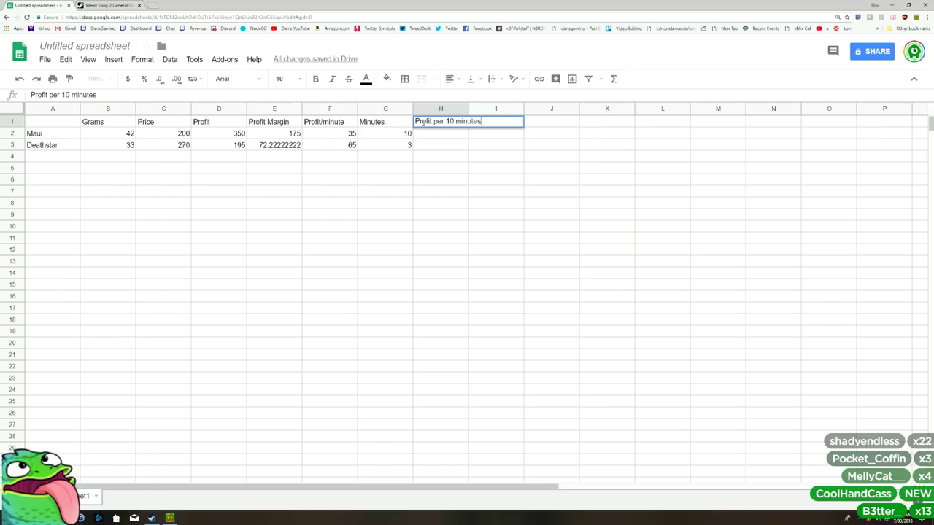
{"action": "key", "text": "Return"}
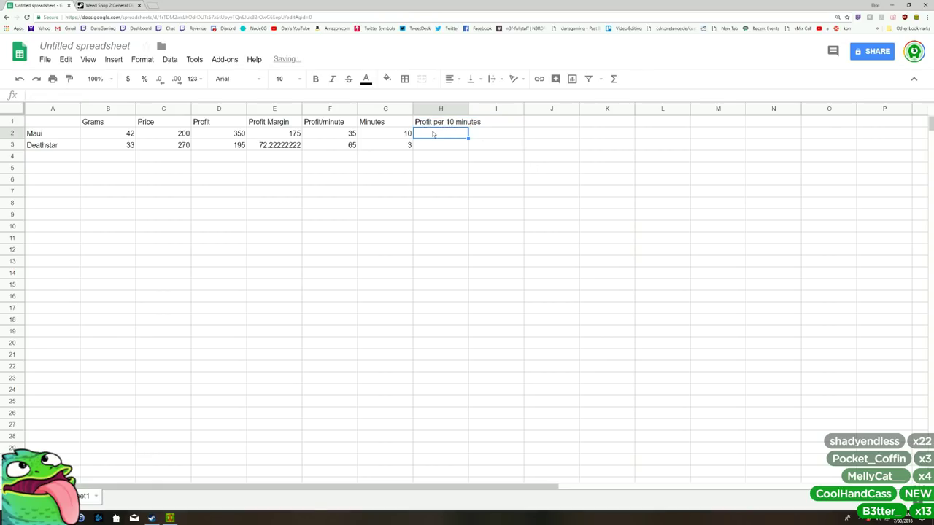
Step: Enter the formula =F2*G2 in H2 for Maui's profit per 10 minutes
{"action": "type", "text": "="}
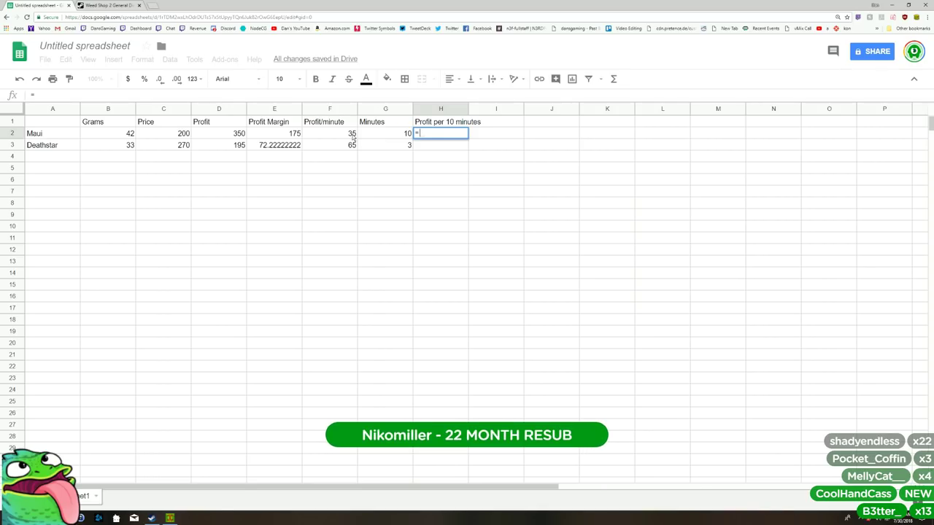
{"action": "left_click", "coordinate": [353, 138]}
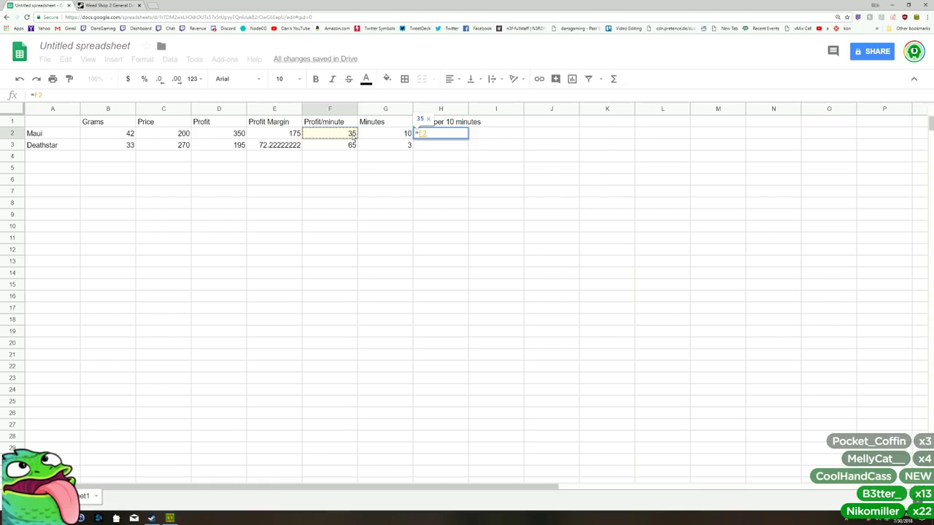
{"action": "type", "text": "*"}
{"action": "left_click", "coordinate": [381, 134]}
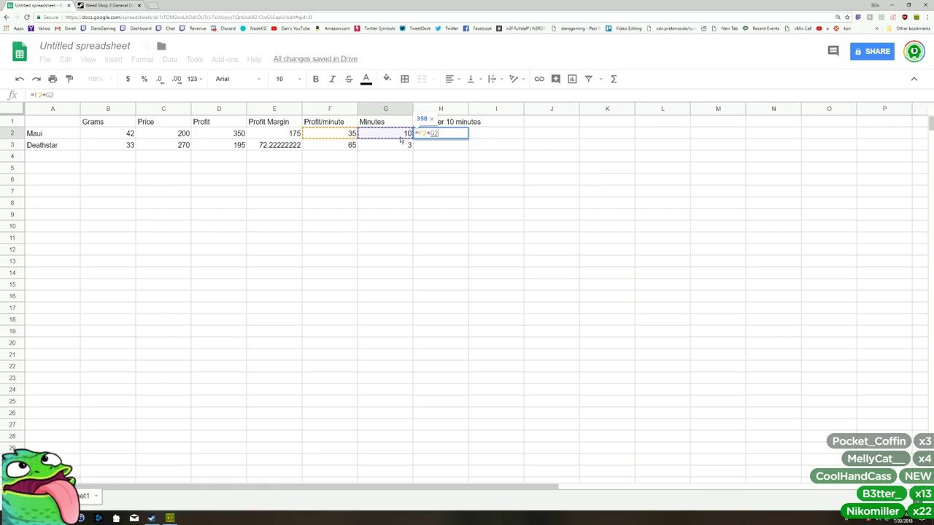
{"action": "key", "text": "Return"}
Step: Enter the formula =F3*10 in H3 for Deathstar's profit per 10 minutes
{"action": "double_click", "coordinate": [434, 146]}
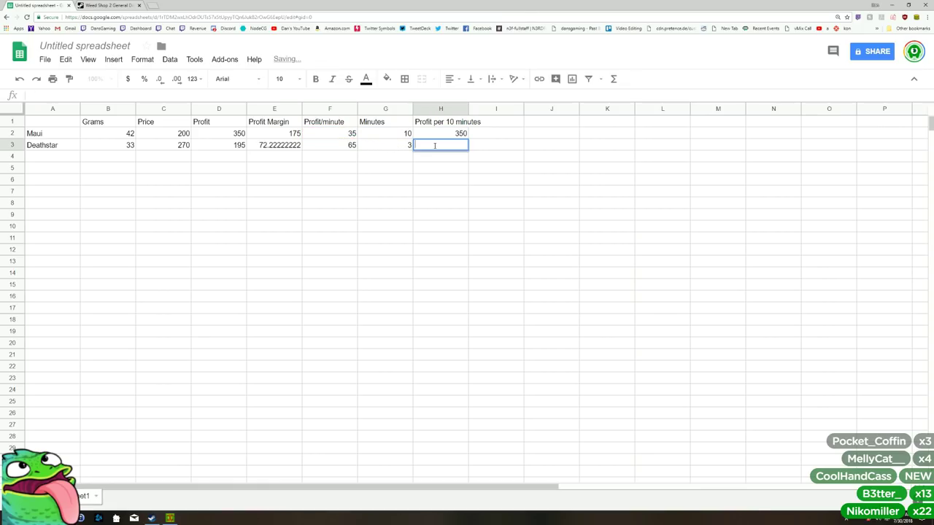
{"action": "type", "text": "="}
{"action": "left_click", "coordinate": [411, 167]}
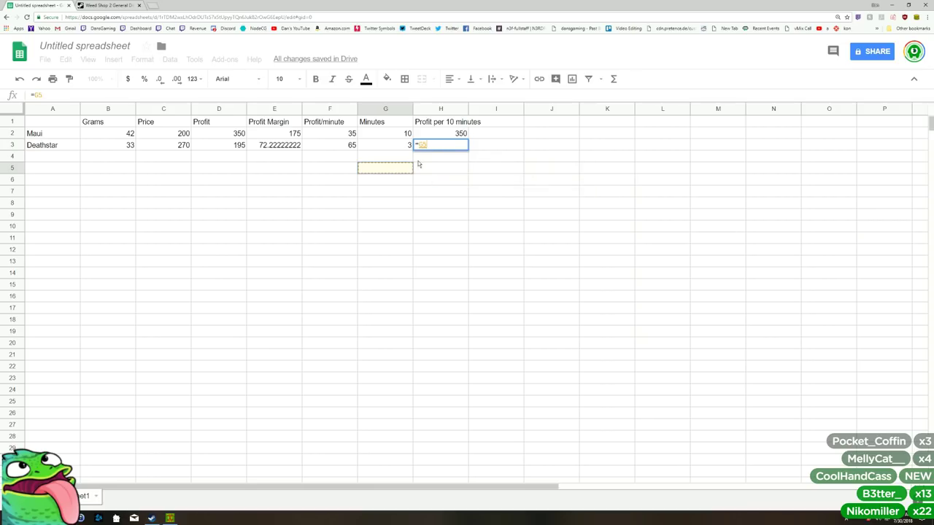
{"action": "left_click_drag", "start_coordinate": [427, 145], "coordinate": [421, 145]}
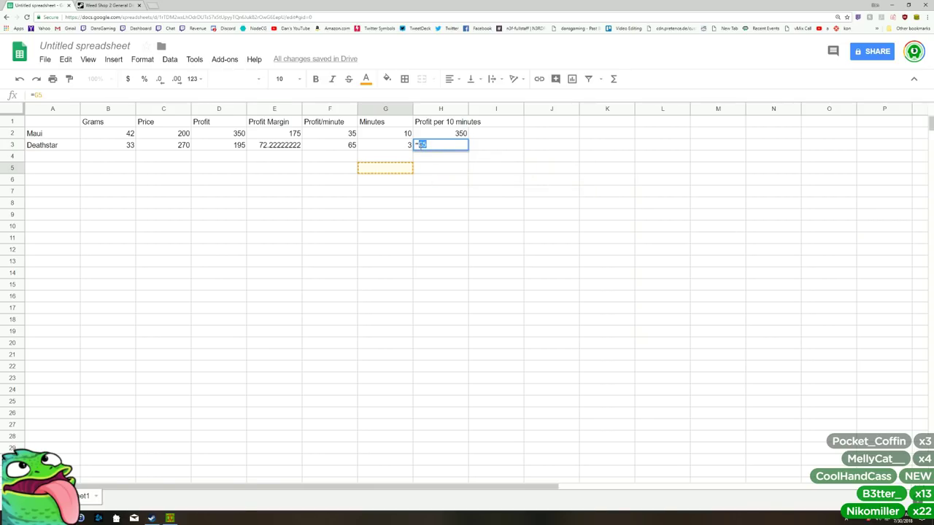
{"action": "key", "text": "BackSpace"}
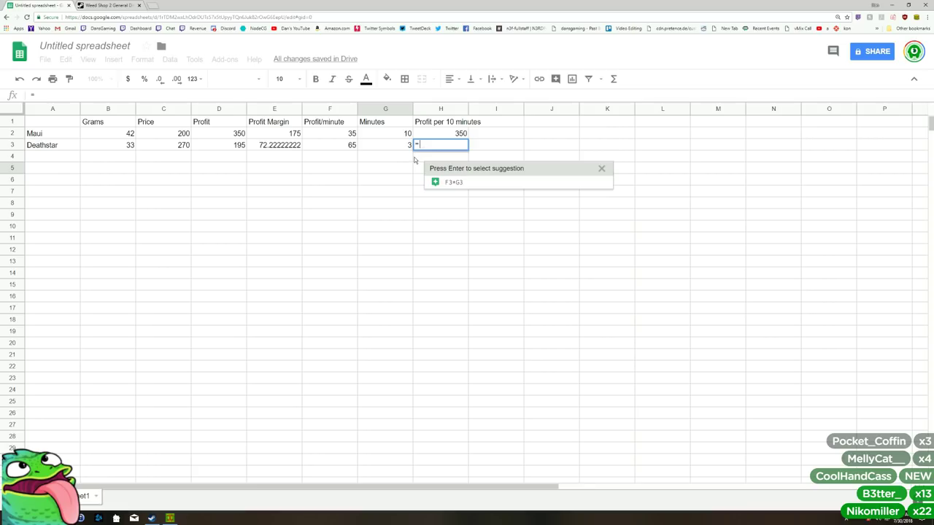
{"action": "left_click", "coordinate": [412, 157]}
{"action": "left_click_drag", "start_coordinate": [429, 146], "coordinate": [420, 146]}
{"action": "key", "text": "BackSpace"}
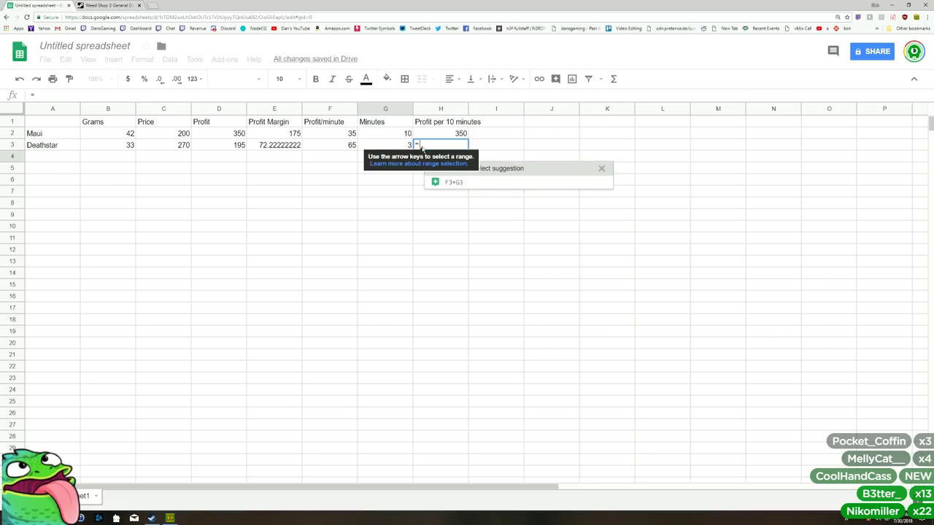
{"action": "left_click", "coordinate": [355, 146]}
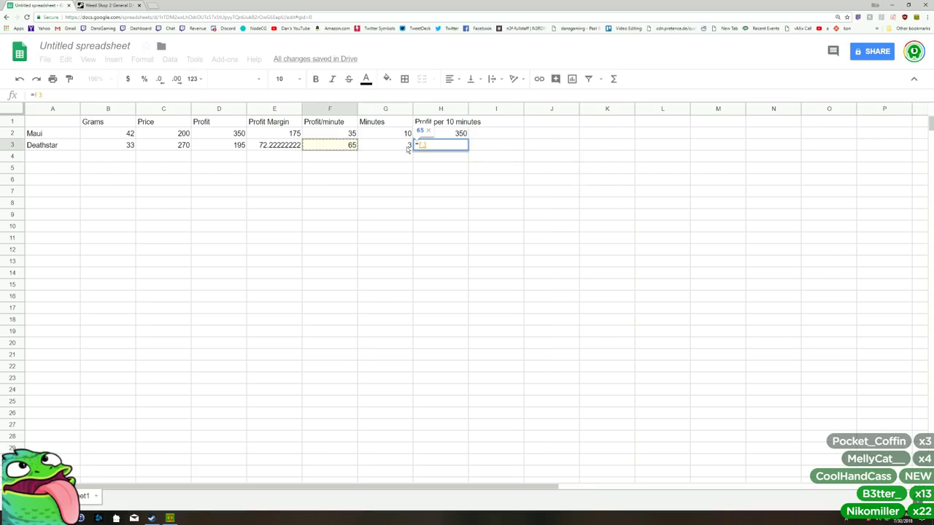
{"action": "type", "text": "*10"}
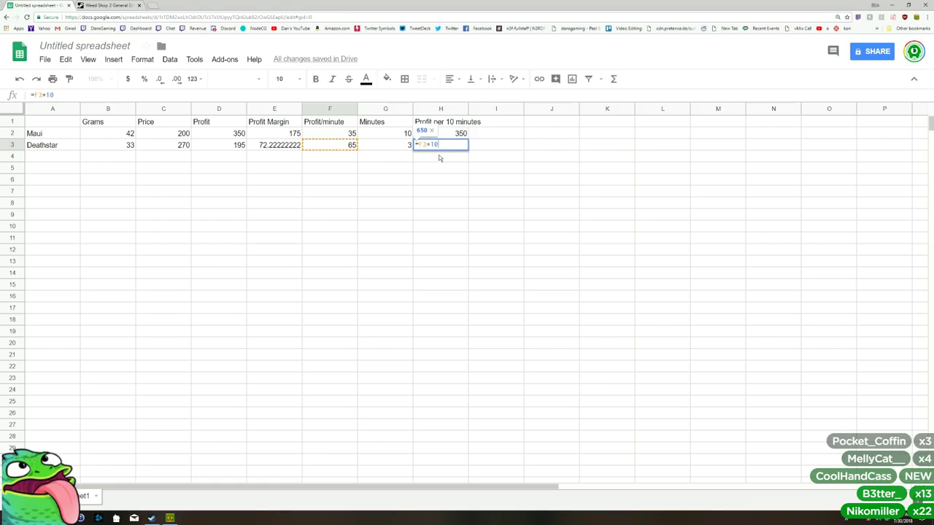
{"action": "key", "text": "Return"}
Step: Widen column H slightly to give the "Profit per 10 minutes" header more room
{"action": "left_click", "coordinate": [478, 146]}
{"action": "left_click", "coordinate": [489, 134]}
{"action": "left_click", "coordinate": [489, 124]}
{"action": "left_click", "coordinate": [460, 146]}
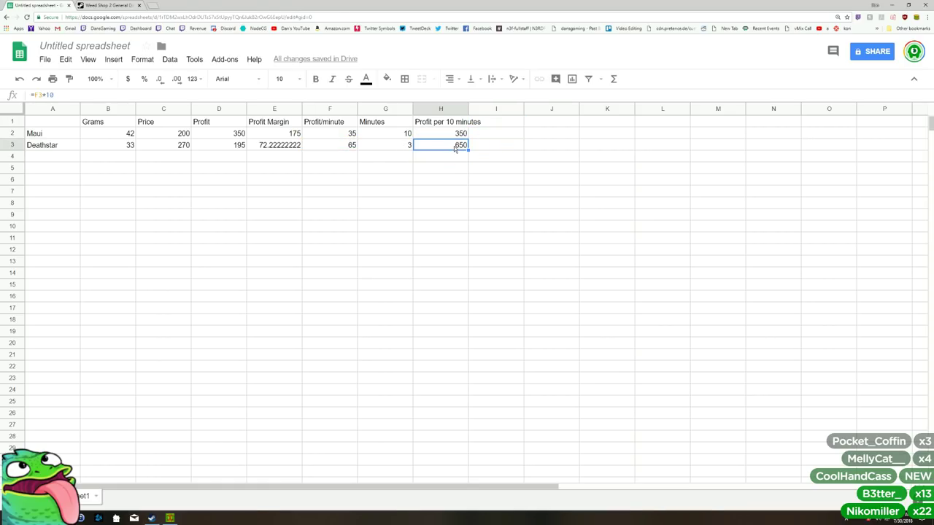
{"action": "left_click", "coordinate": [431, 159]}
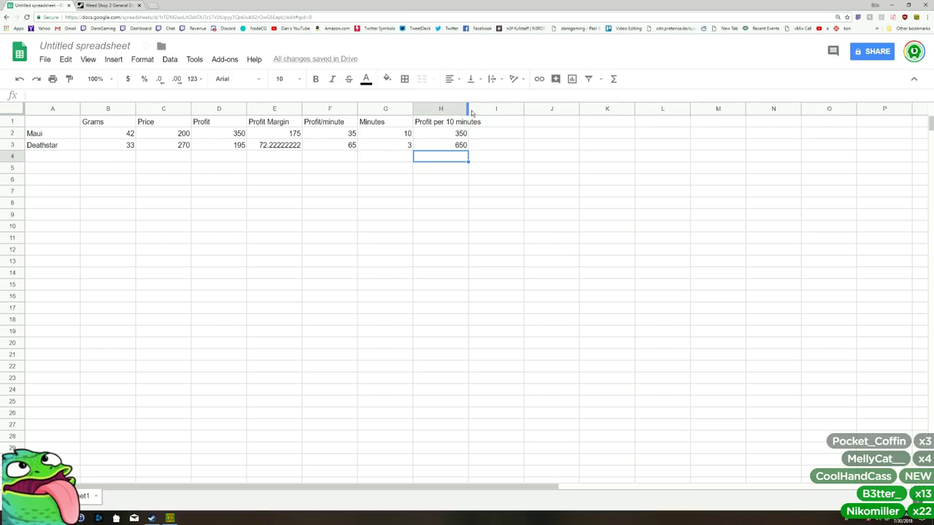
{"action": "left_click_drag", "start_coordinate": [469, 110], "coordinate": [476, 110]}
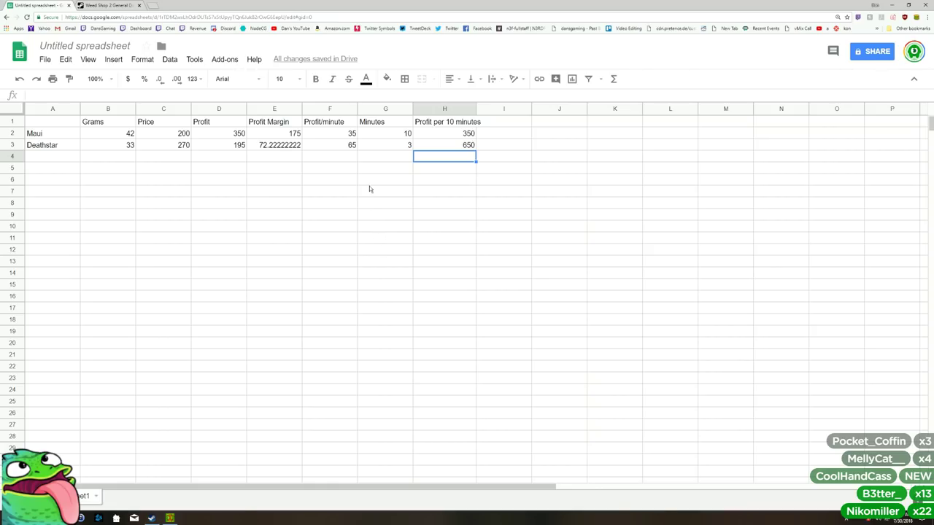
Step: Review Deathstar's grams, price, profit, profit margin and profit per minute across row 3
{"action": "left_click", "coordinate": [433, 147]}
{"action": "left_click", "coordinate": [286, 150]}
{"action": "left_click", "coordinate": [195, 151]}
{"action": "left_click", "coordinate": [155, 150]}
{"action": "left_click", "coordinate": [102, 148]}
{"action": "left_click", "coordinate": [57, 150]}
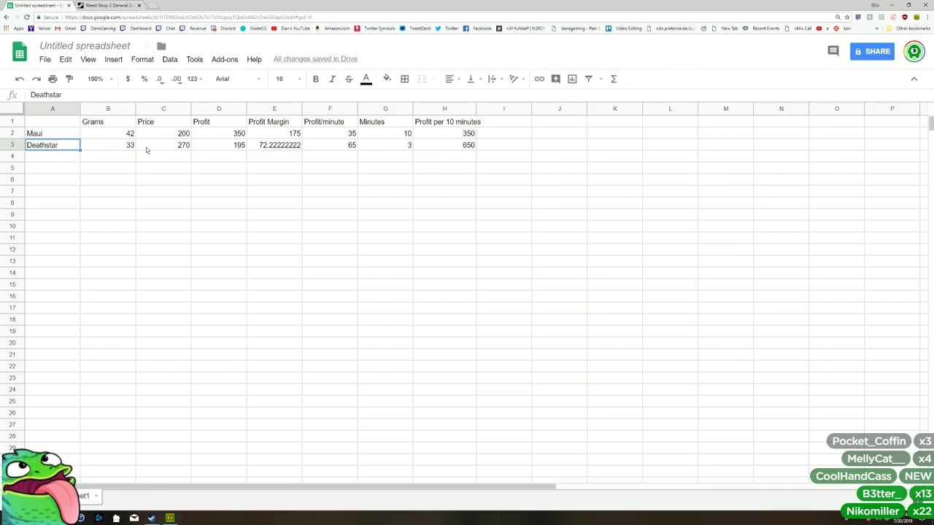
{"action": "left_click", "coordinate": [172, 150]}
{"action": "left_click", "coordinate": [125, 151]}
{"action": "left_click", "coordinate": [217, 146]}
{"action": "left_click", "coordinate": [286, 147]}
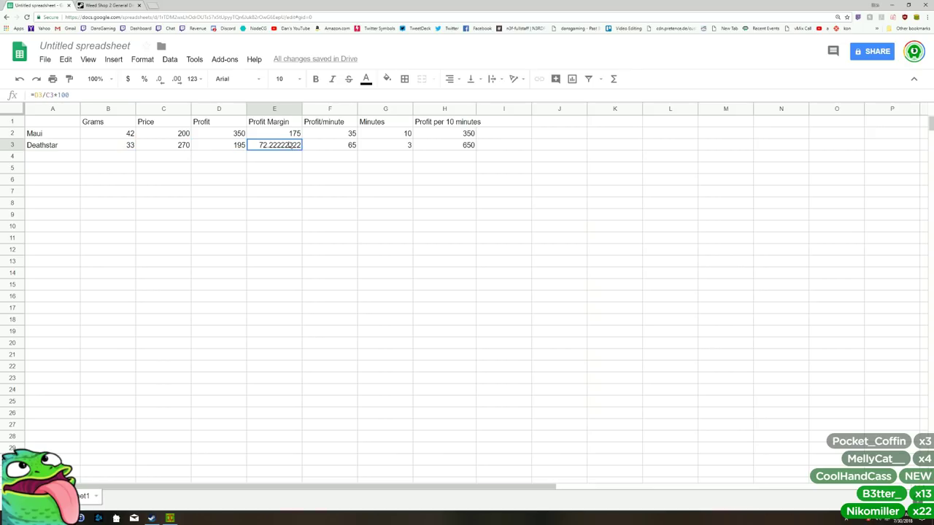
{"action": "left_click", "coordinate": [349, 148]}
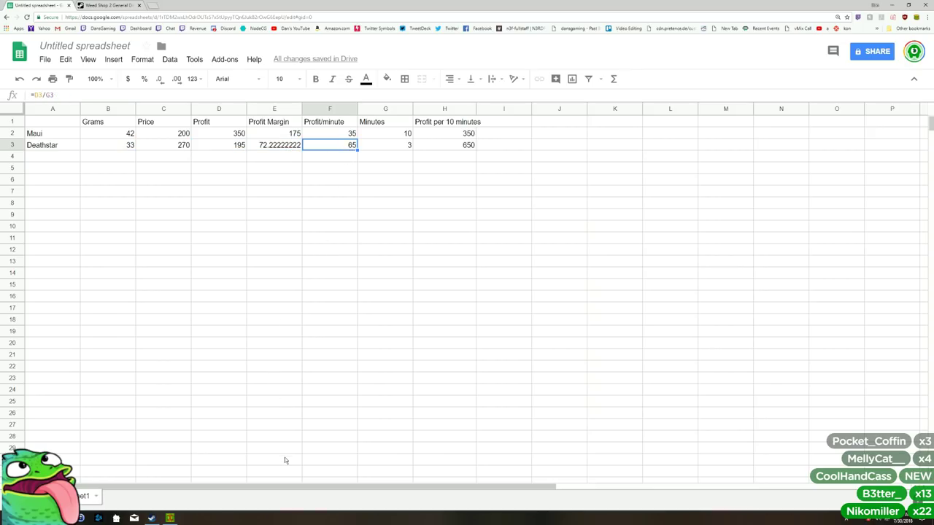
Step: Switch briefly to Weed Shop 2 to look at the shop, and return to the spreadsheet
{"action": "left_click", "coordinate": [170, 518]}
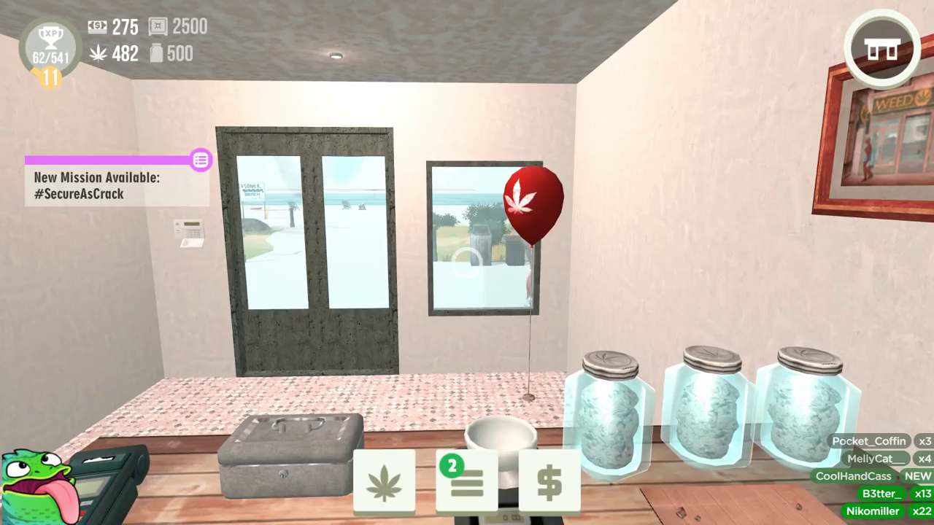
{"action": "key", "text": "Escape"}
{"action": "key", "text": "Escape"}
{"action": "key", "text": "alt+Tab"}
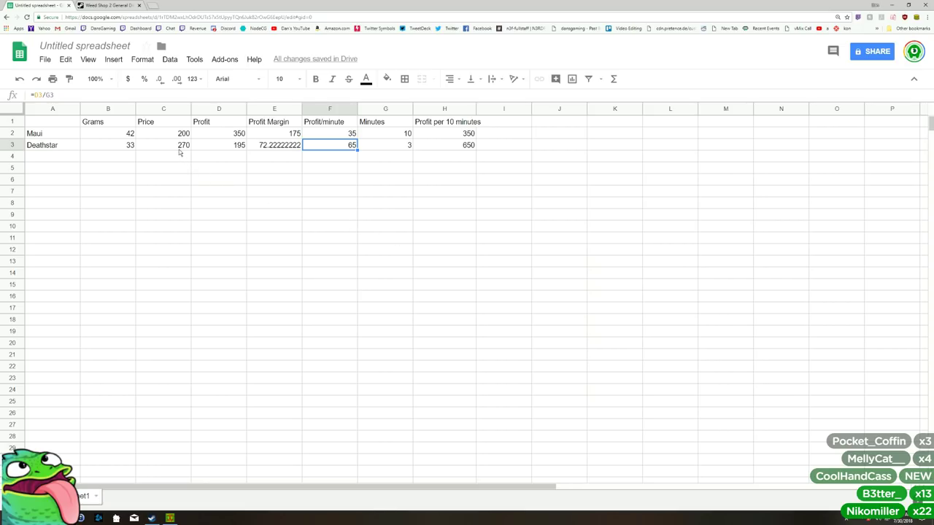
Step: Recheck Deathstar's grams and price entries together with its profit per 10 minutes
{"action": "left_click_drag", "start_coordinate": [133, 147], "coordinate": [448, 152]}
{"action": "left_click", "coordinate": [442, 149]}
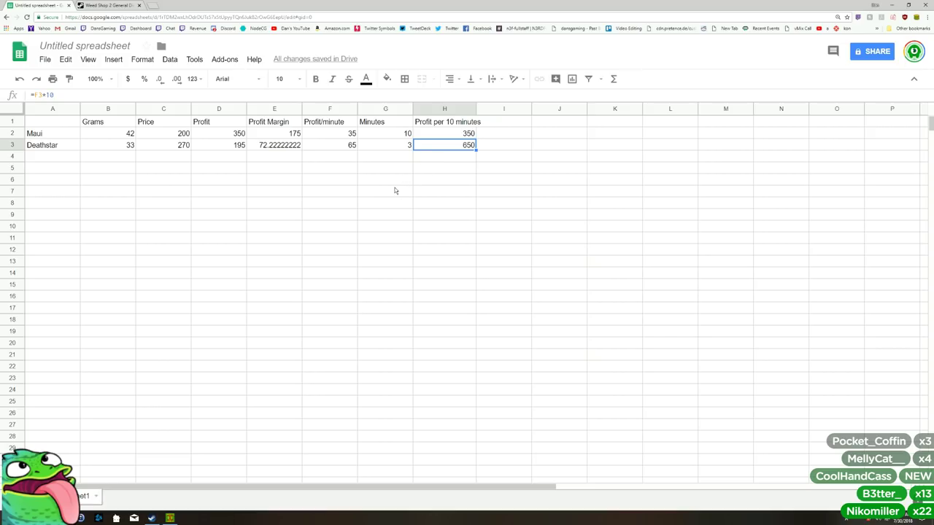
{"action": "left_click", "coordinate": [308, 171]}
{"action": "left_click", "coordinate": [165, 148]}
{"action": "left_click", "coordinate": [125, 148]}
{"action": "left_click", "coordinate": [159, 148]}
{"action": "double_click", "coordinate": [159, 147]}
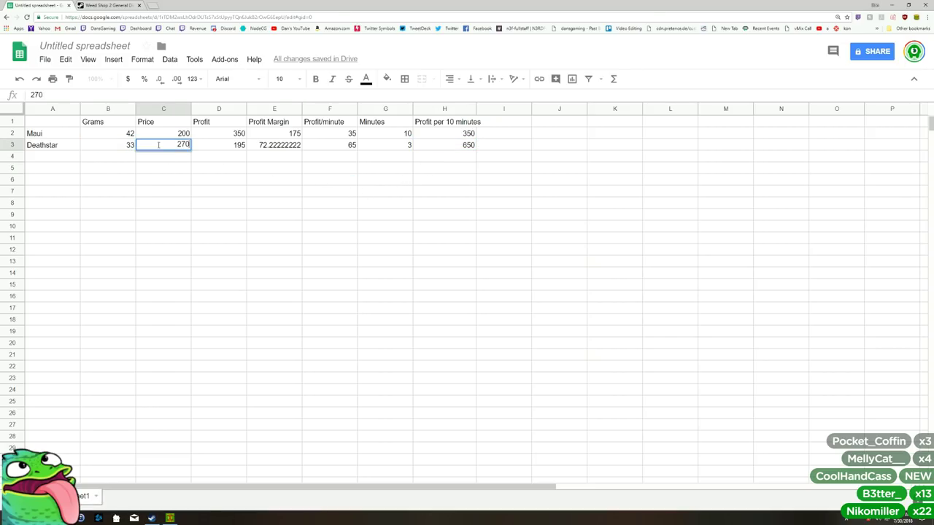
{"action": "left_click", "coordinate": [123, 146]}
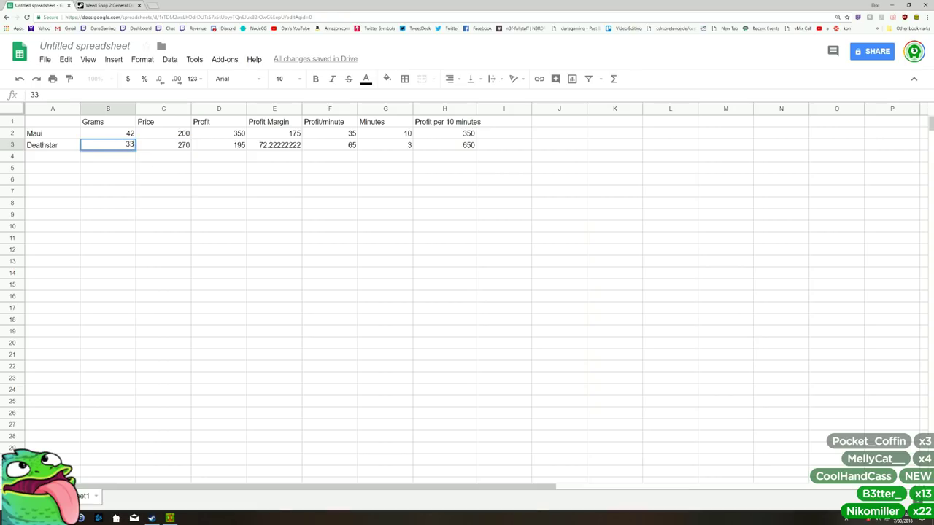
{"action": "key", "text": "Return"}
{"action": "left_click", "coordinate": [127, 148]}
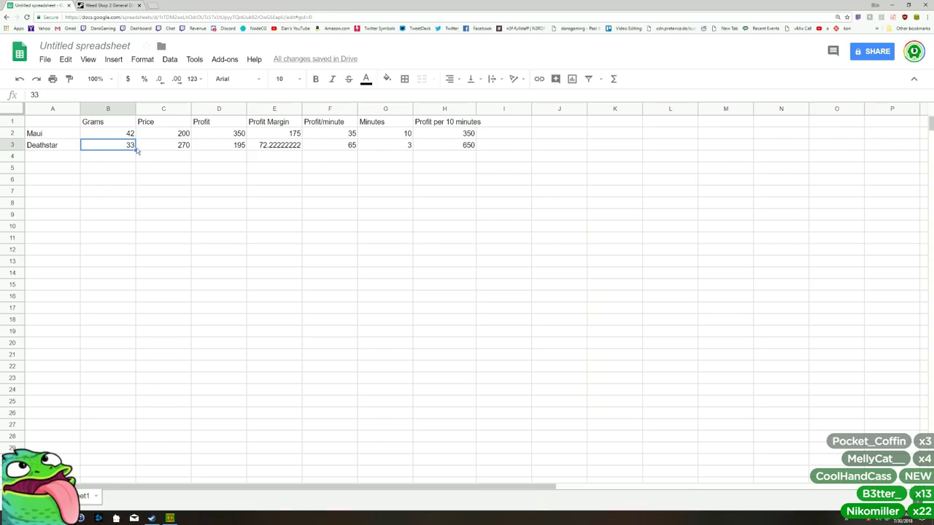
Step: Subtract a further 50 in Deathstar's profit formula, making D3 =(B3*15)-C3-30-50
{"action": "double_click", "coordinate": [225, 146]}
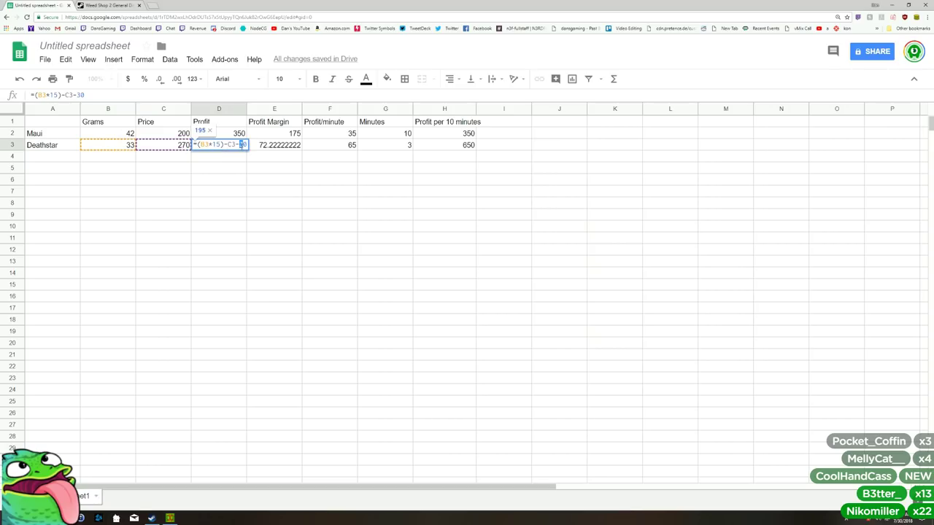
{"action": "type", "text": "-"}
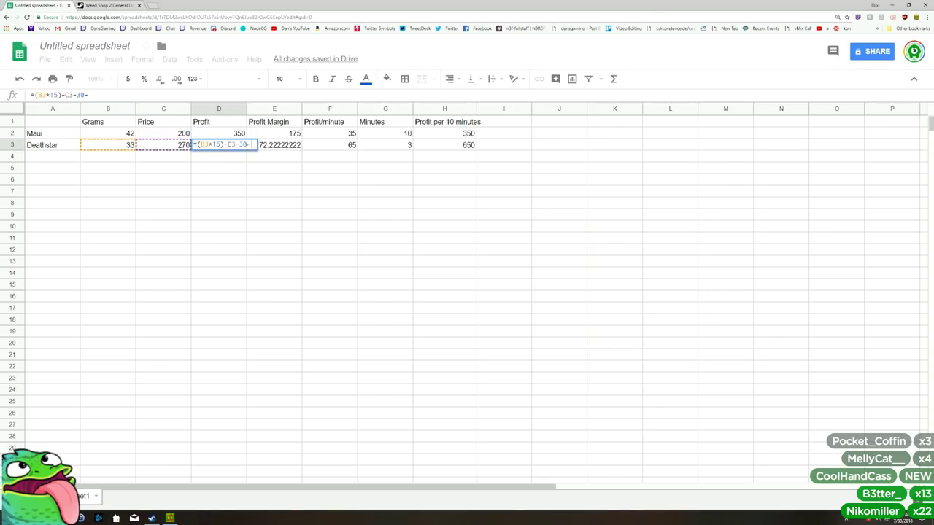
{"action": "type", "text": "50"}
{"action": "key", "text": "Return"}
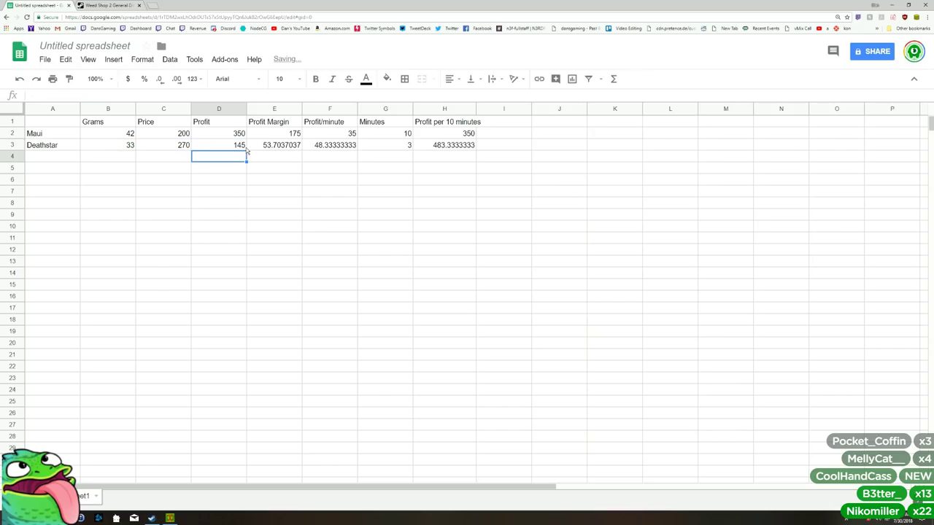
Step: Compare Maui's and Deathstar's profit per minute and profit per 10 minutes
{"action": "left_click", "coordinate": [455, 168]}
{"action": "left_click", "coordinate": [460, 146]}
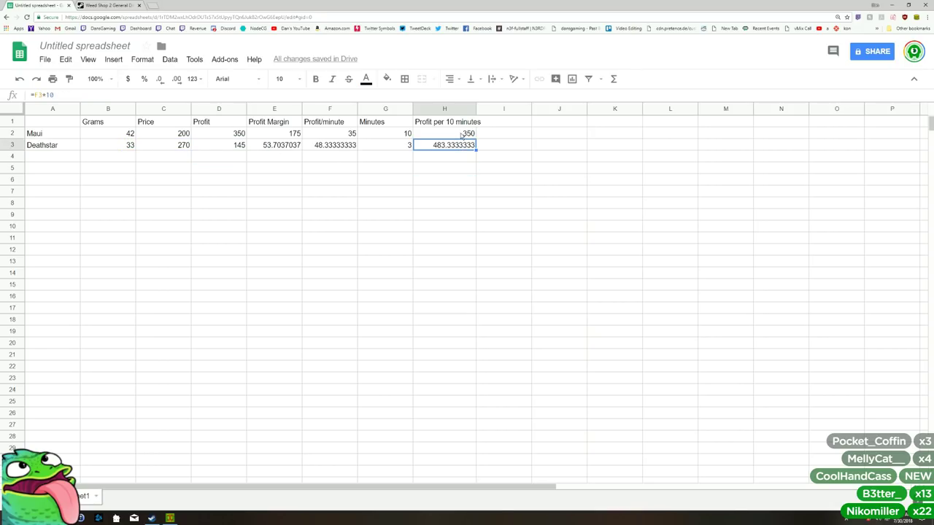
{"action": "left_click", "coordinate": [398, 160]}
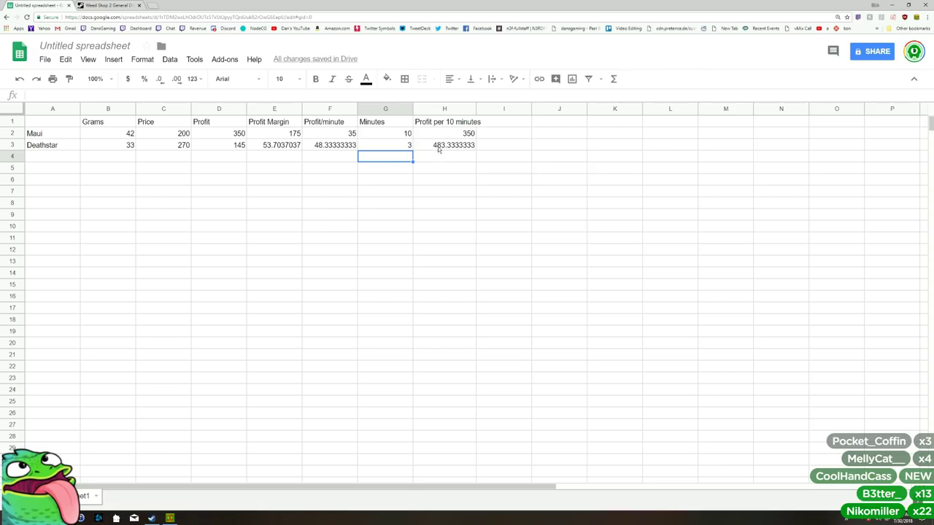
{"action": "left_click", "coordinate": [439, 147]}
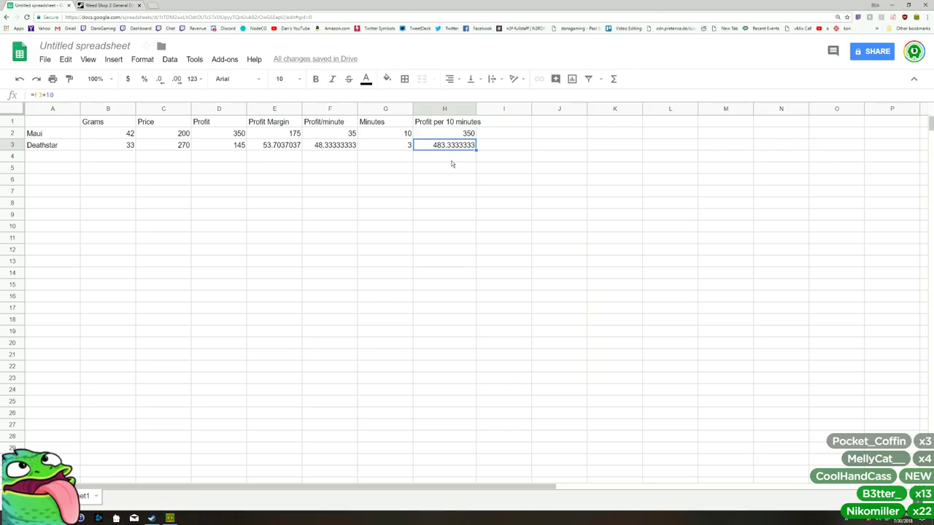
{"action": "left_click", "coordinate": [330, 134]}
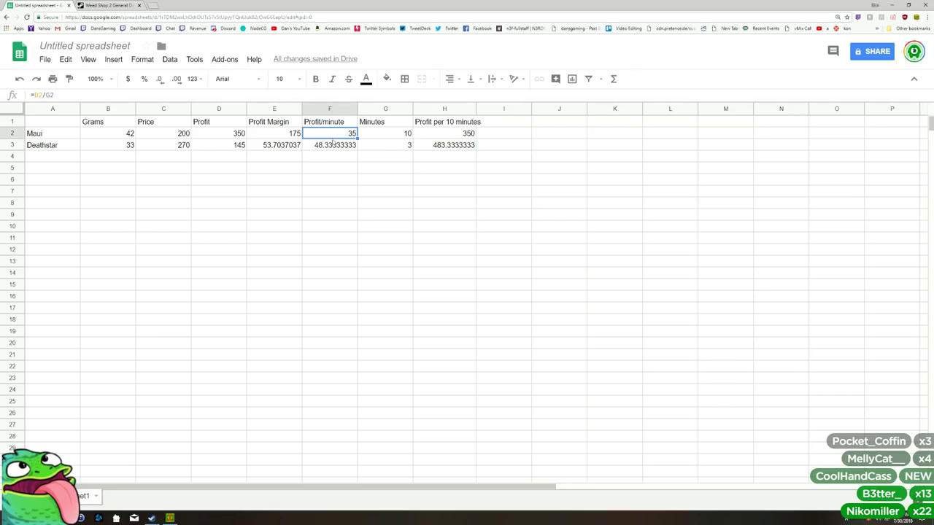
{"action": "left_click", "coordinate": [447, 146]}
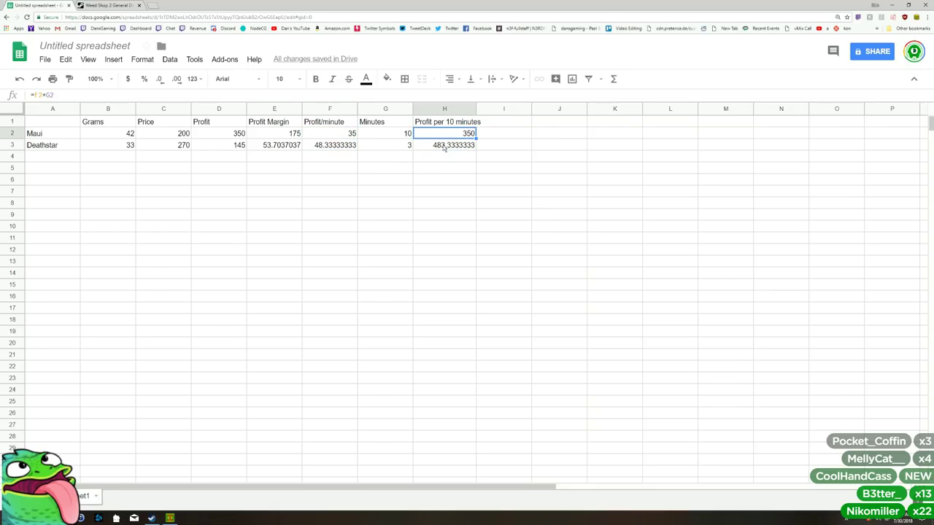
{"action": "left_click", "coordinate": [441, 160]}
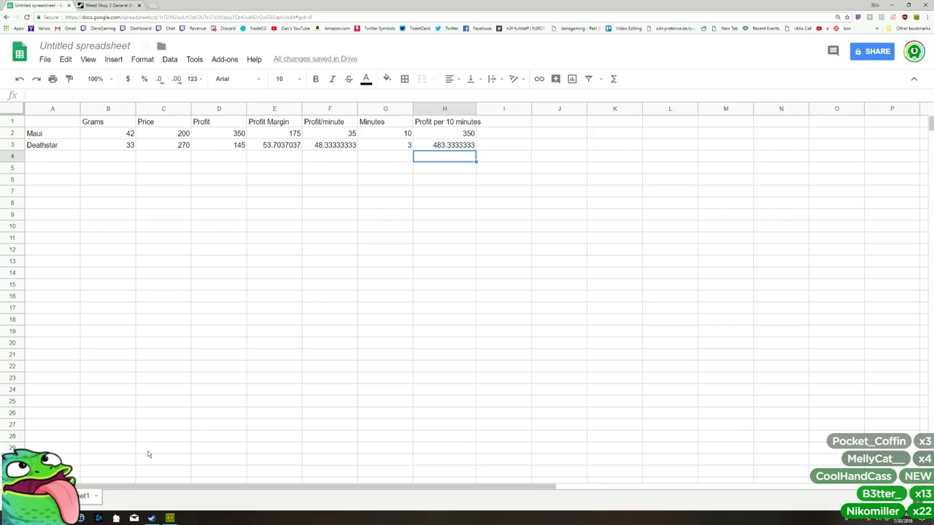
Step: Switch to Weed Shop 2 and look over the back room's plant pots and work tables
{"action": "left_click", "coordinate": [152, 518]}
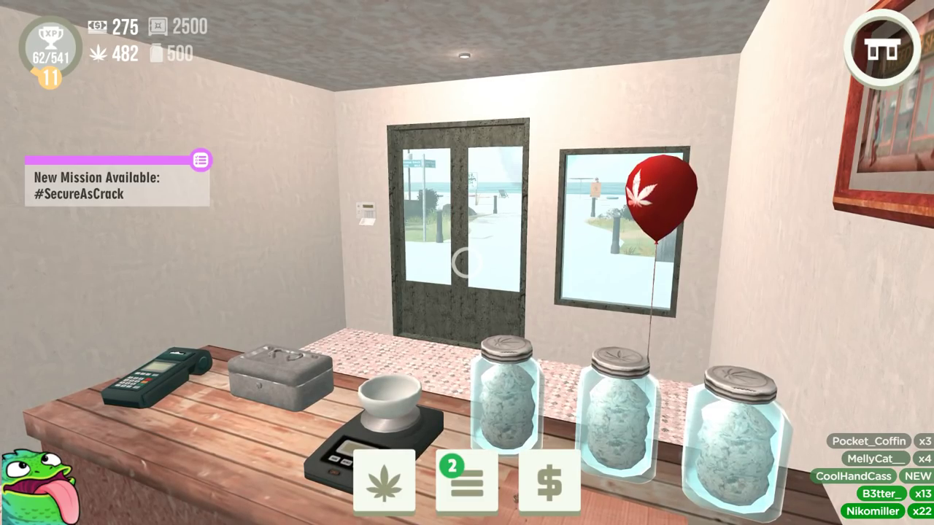
{"action": "key", "text": "Escape"}
{"action": "key", "text": "Escape"}
{"action": "key", "text": "s"}
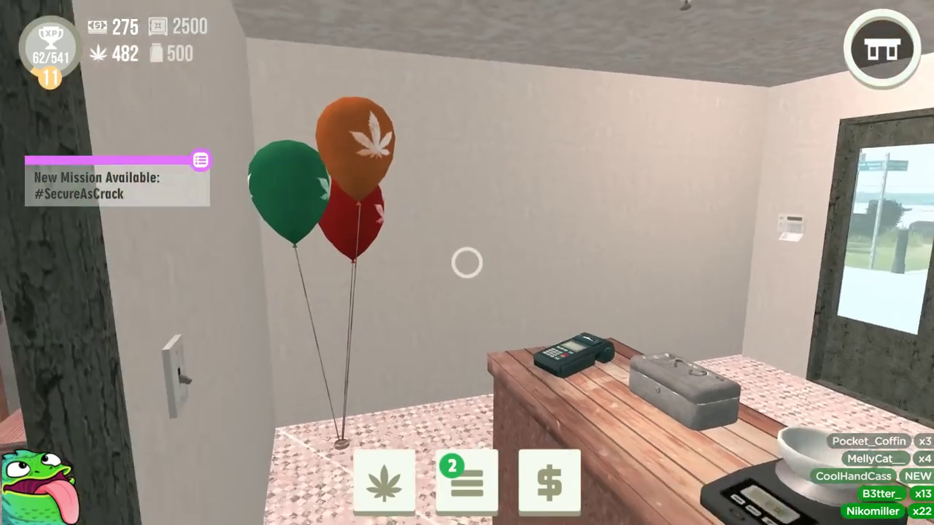
{"action": "key", "text": "w"}
{"action": "key", "text": "w"}
{"action": "key", "text": "Tab"}
{"action": "key", "text": "Tab"}
{"action": "key", "text": "d"}
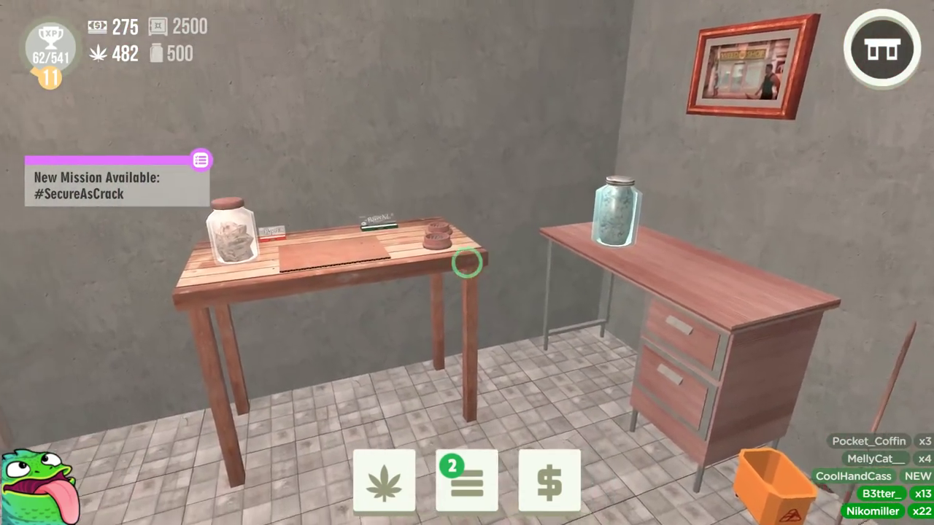
{"action": "key", "text": "w"}
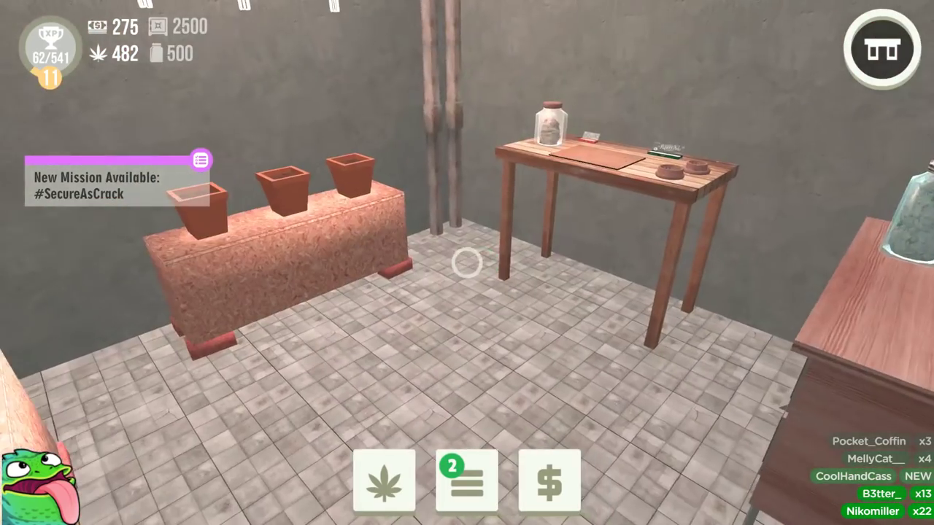
Step: Return to the shop counter and face the customer who walks in
{"action": "key", "text": "w"}
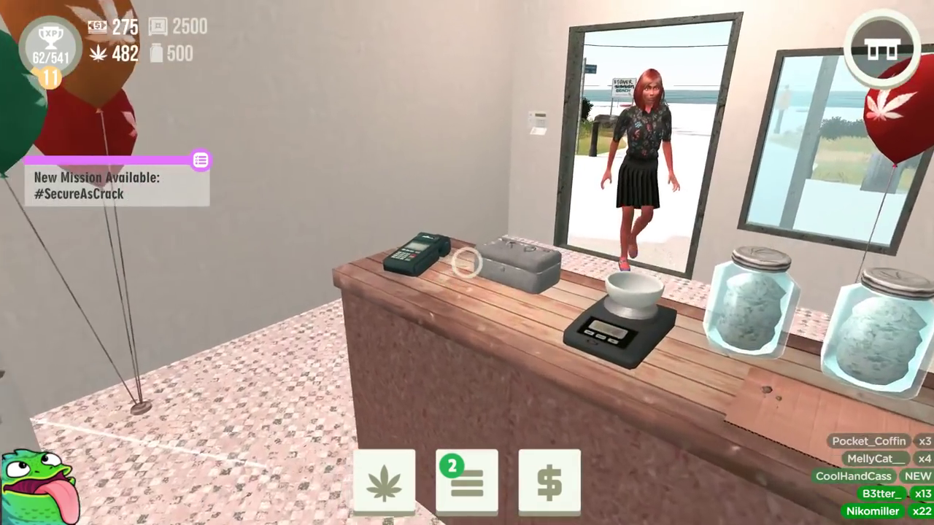
{"action": "key", "text": "s"}
{"action": "key", "text": "w"}
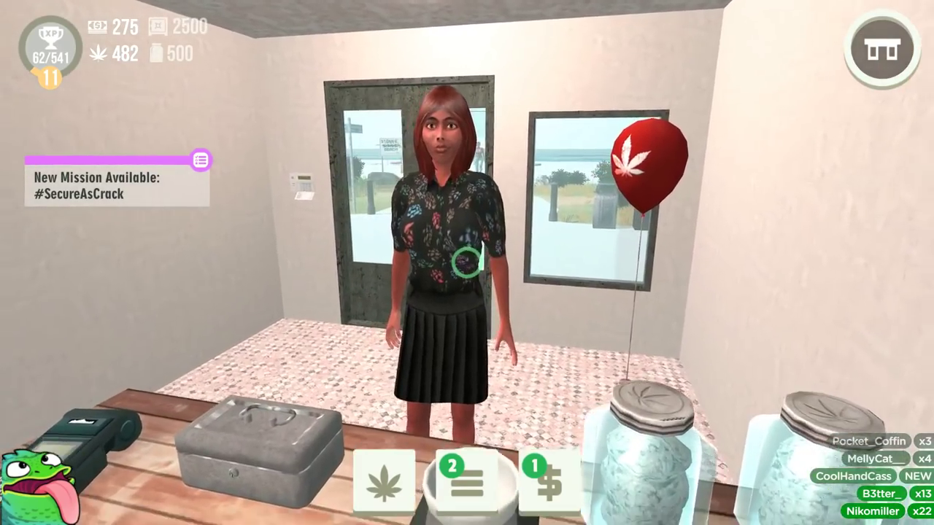
{"action": "key", "text": "s"}
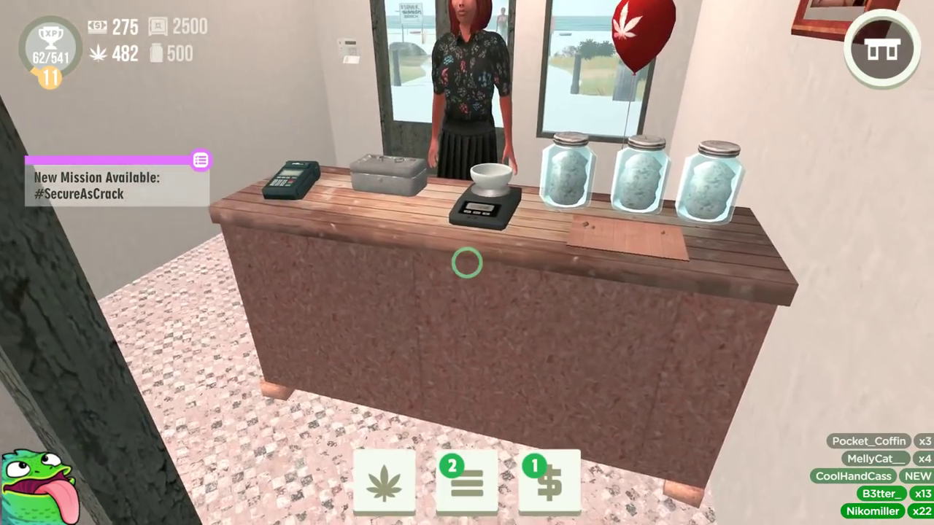
Step: Look through the grow supplements for sale and view the details of Da Pump
{"action": "key", "text": "Escape"}
{"action": "left_click", "coordinate": [259, 483]}
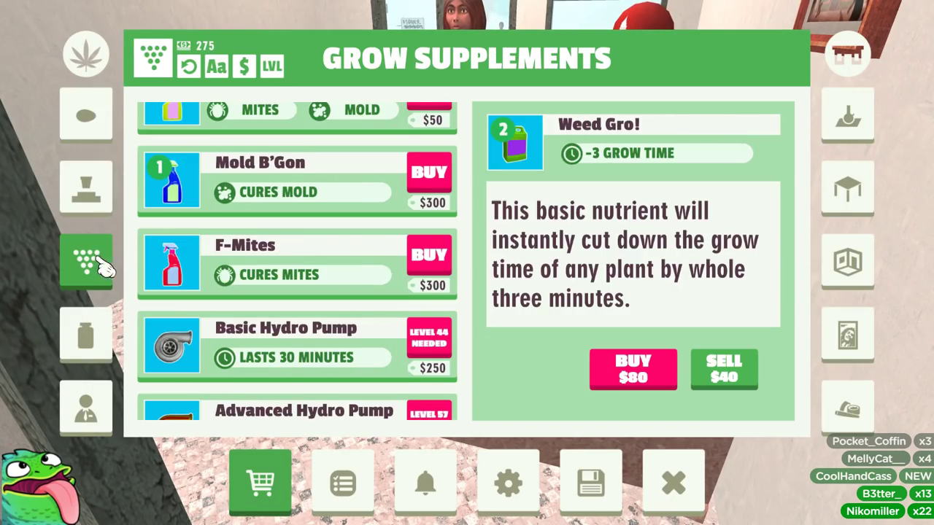
{"action": "scroll", "coordinate": [270, 286], "scroll_direction": "up", "scroll_amount": 5}
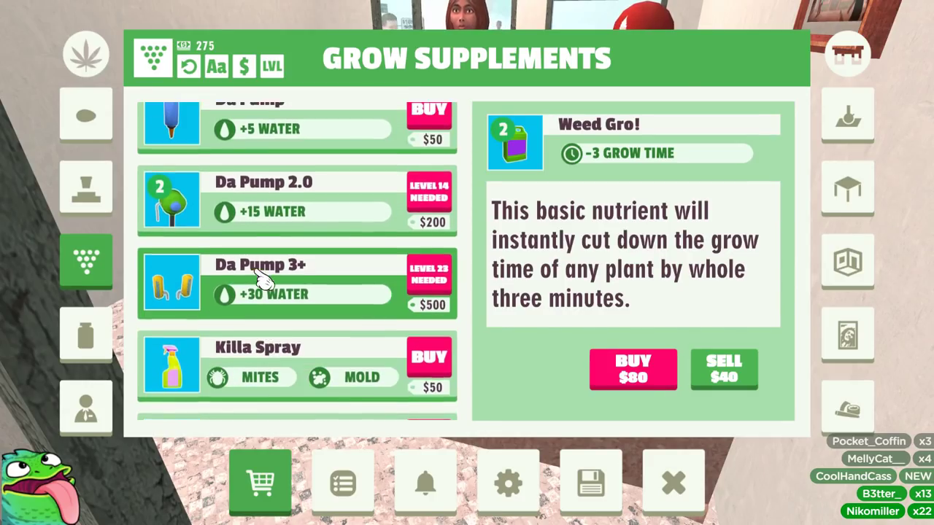
{"action": "left_click", "coordinate": [305, 295]}
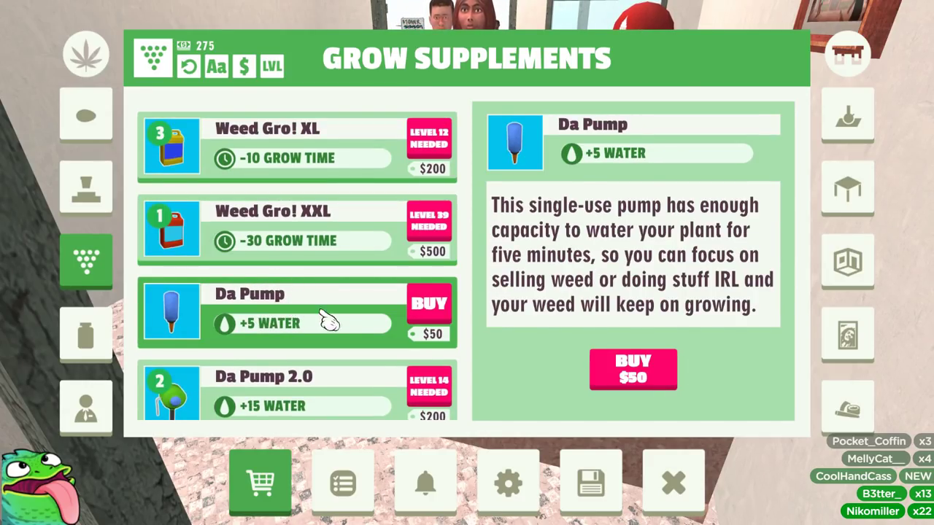
{"action": "key", "text": "Escape"}
Step: Serve the two customers waiting at the shop counter by selling them weed
{"action": "key", "text": "w"}
{"action": "left_click", "coordinate": [467, 263]}
{"action": "left_click", "coordinate": [467, 319]}
{"action": "left_click", "coordinate": [467, 263]}
{"action": "left_click", "coordinate": [466, 318]}
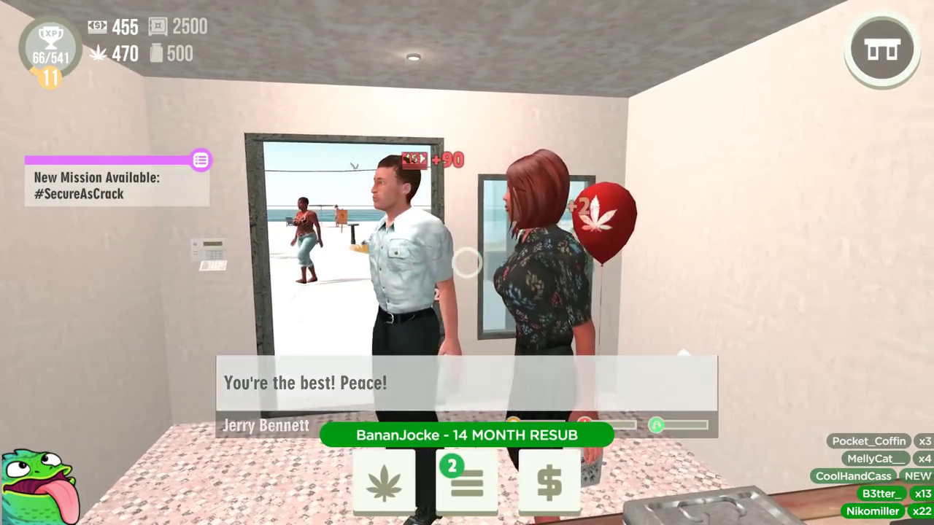
{"action": "key", "text": "d"}
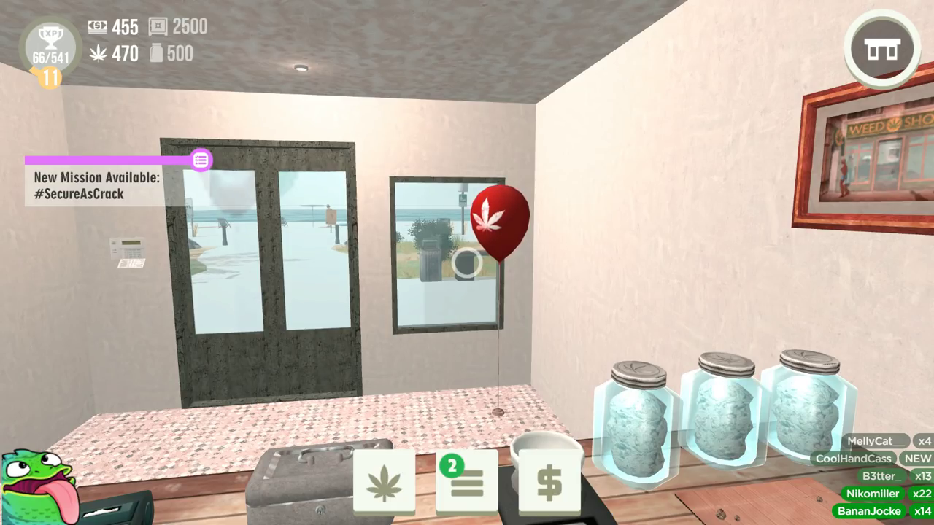
{"action": "key", "text": "w"}
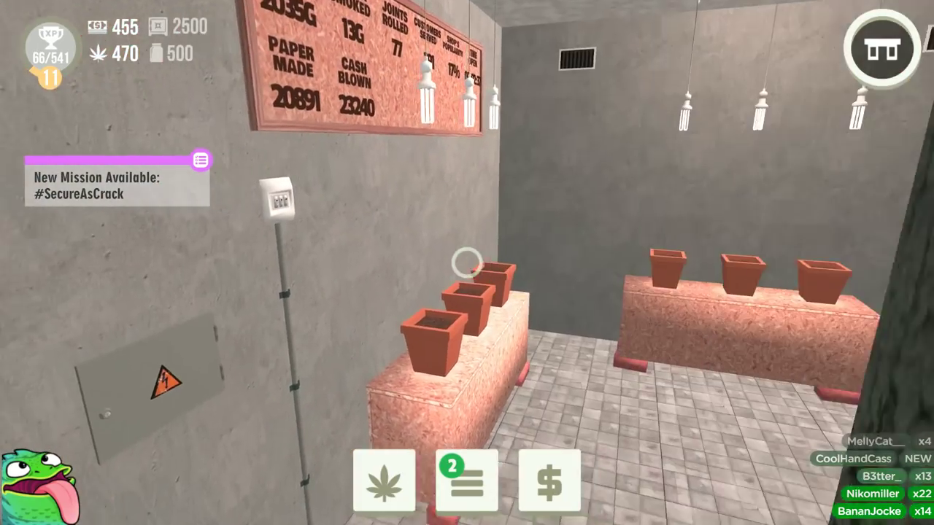
{"action": "key", "text": "w"}
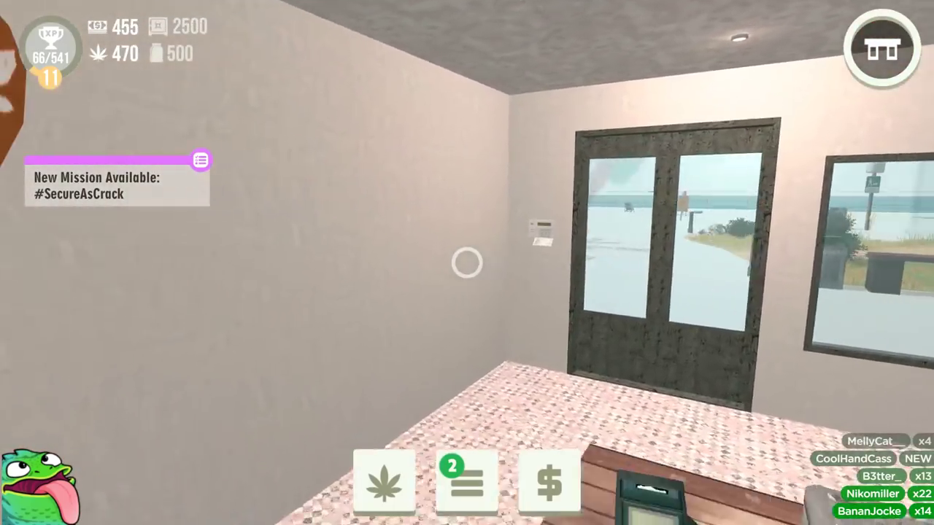
{"action": "key", "text": "w"}
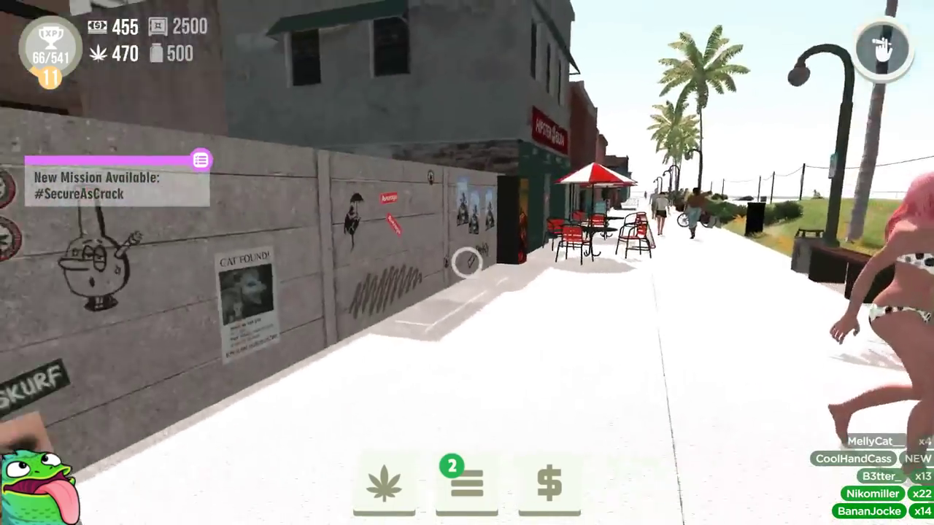
Step: Return to the counter and sell weed to the customer in the red and white jacket
{"action": "key", "text": "Tab"}
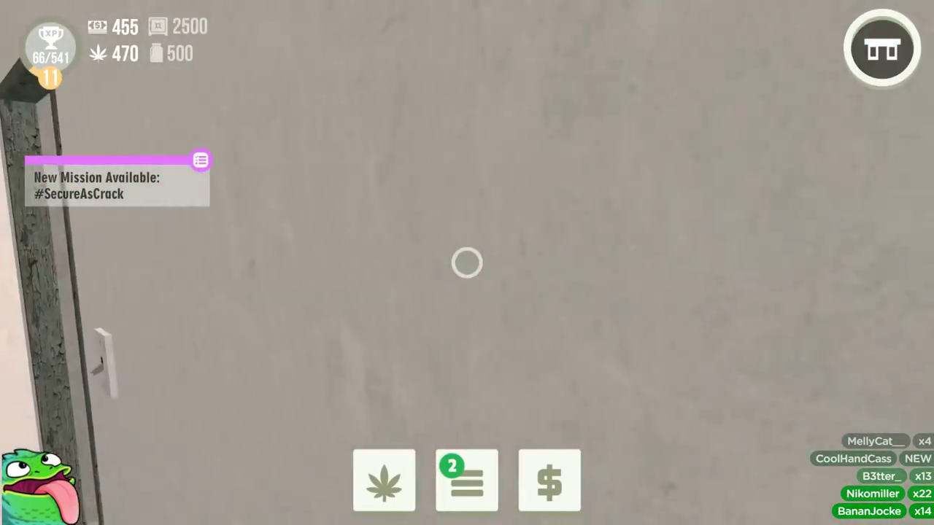
{"action": "key", "text": "Tab"}
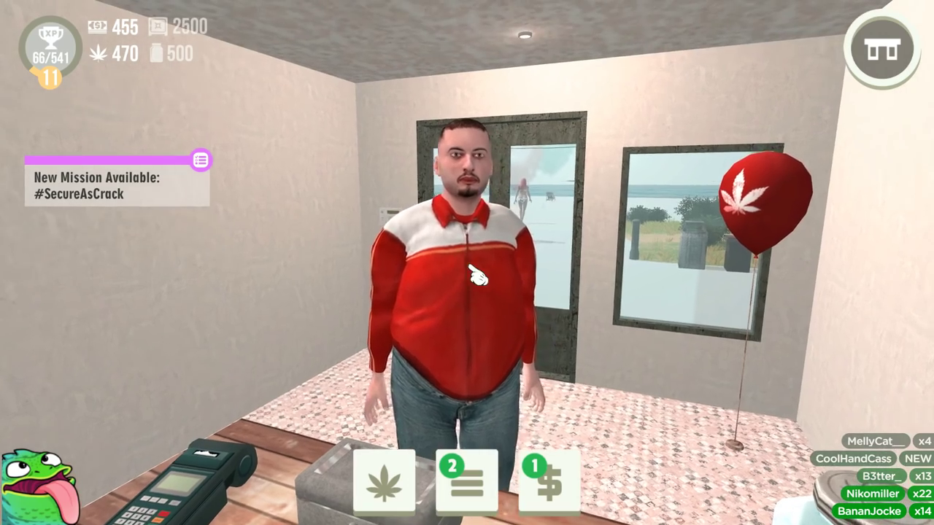
{"action": "left_click", "coordinate": [473, 271]}
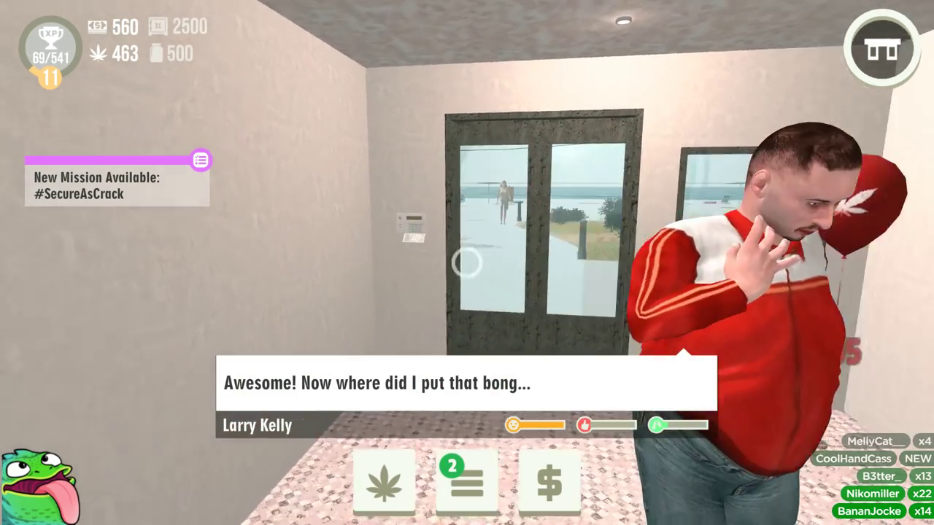
Step: Go to the back room and browse the seeds for sale down to Maui Waui and Death Star
{"action": "key", "text": "w"}
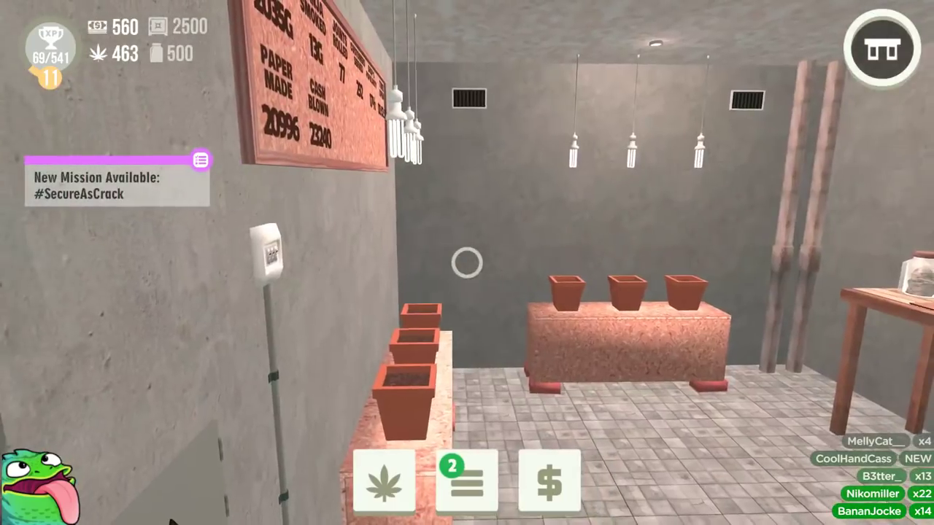
{"action": "key", "text": "Tab"}
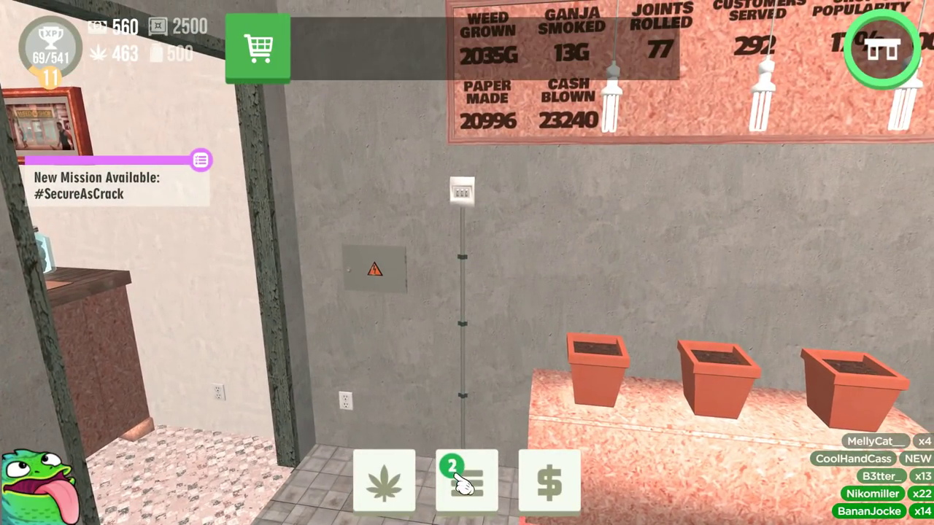
{"action": "left_click", "coordinate": [457, 481]}
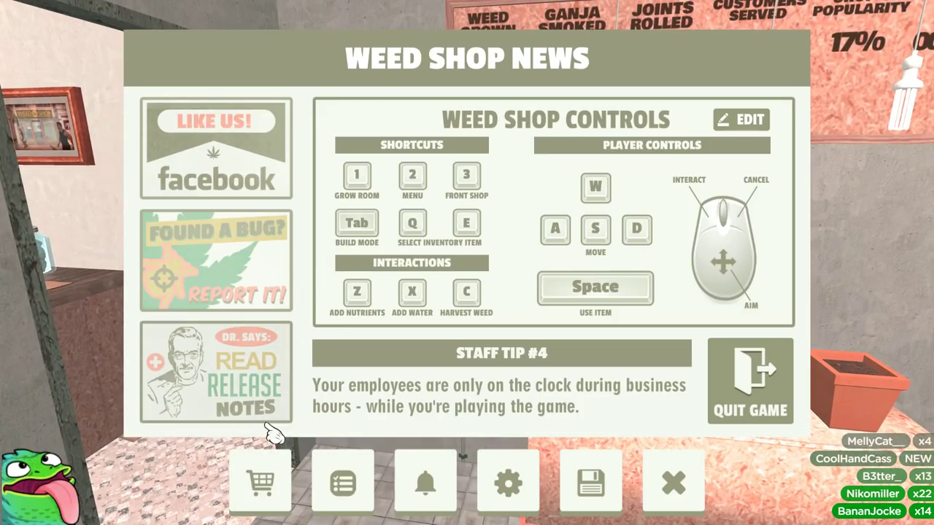
{"action": "key", "text": "Escape"}
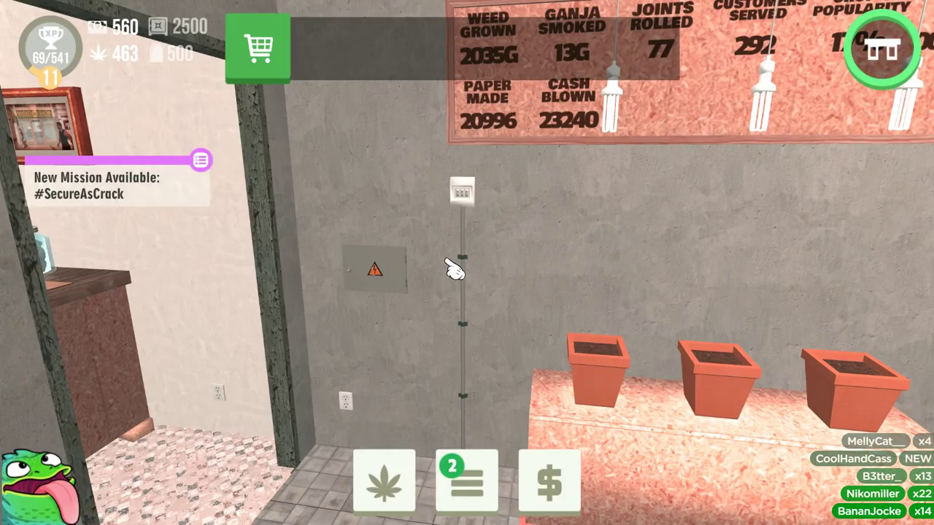
{"action": "left_click", "coordinate": [431, 480]}
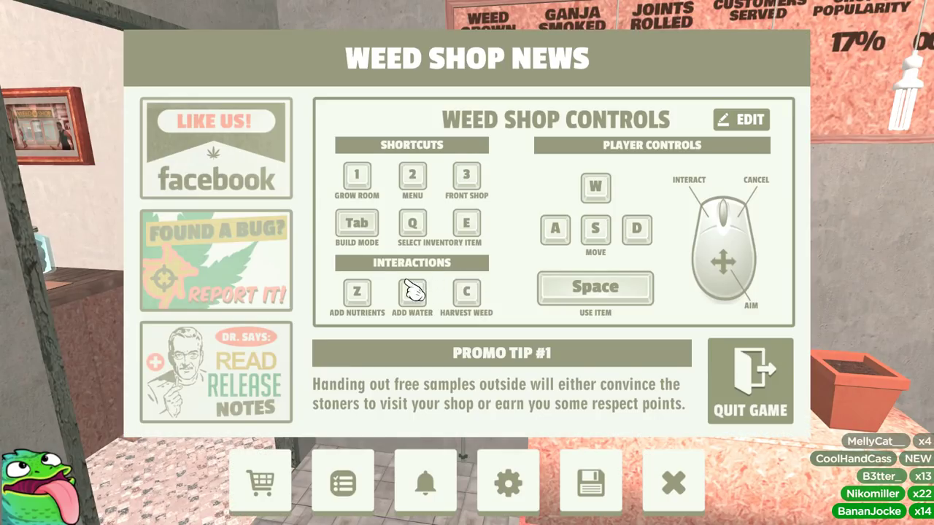
{"action": "left_click", "coordinate": [263, 485]}
{"action": "scroll", "coordinate": [330, 248], "scroll_direction": "down", "scroll_amount": 6}
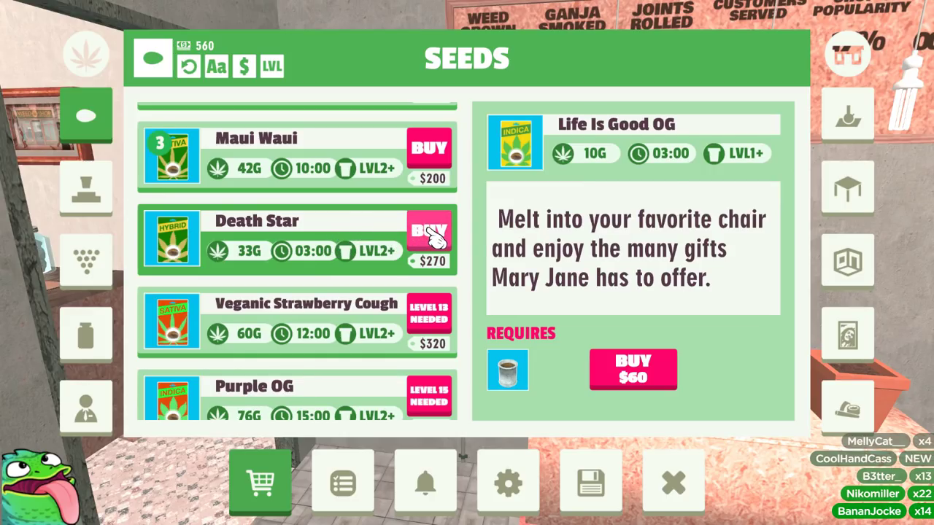
{"action": "key", "text": "Escape"}
Step: Plant the Maui Waui seeds in the advanced pots on the table beneath the statistics board
{"action": "key", "text": "w"}
{"action": "left_click", "coordinate": [467, 262]}
{"action": "left_click", "coordinate": [410, 261]}
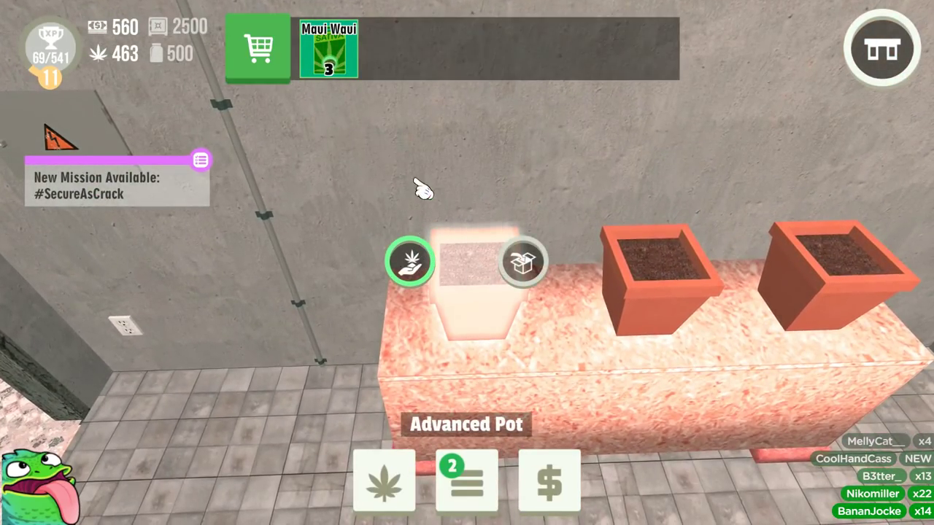
{"action": "left_click", "coordinate": [410, 262]}
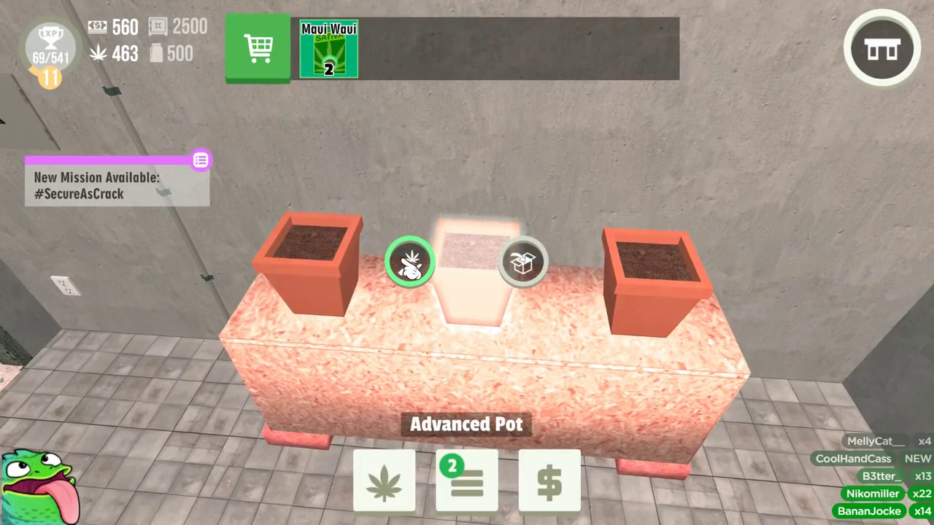
{"action": "left_click", "coordinate": [410, 261]}
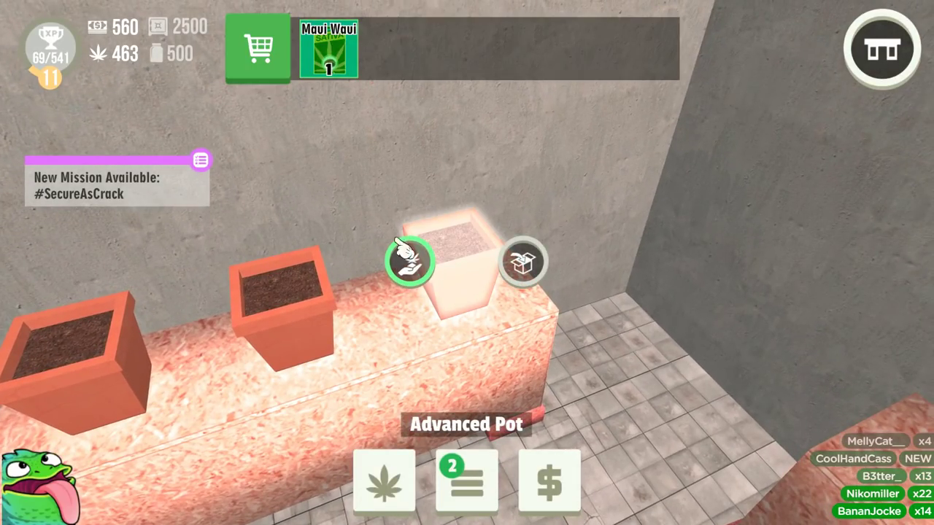